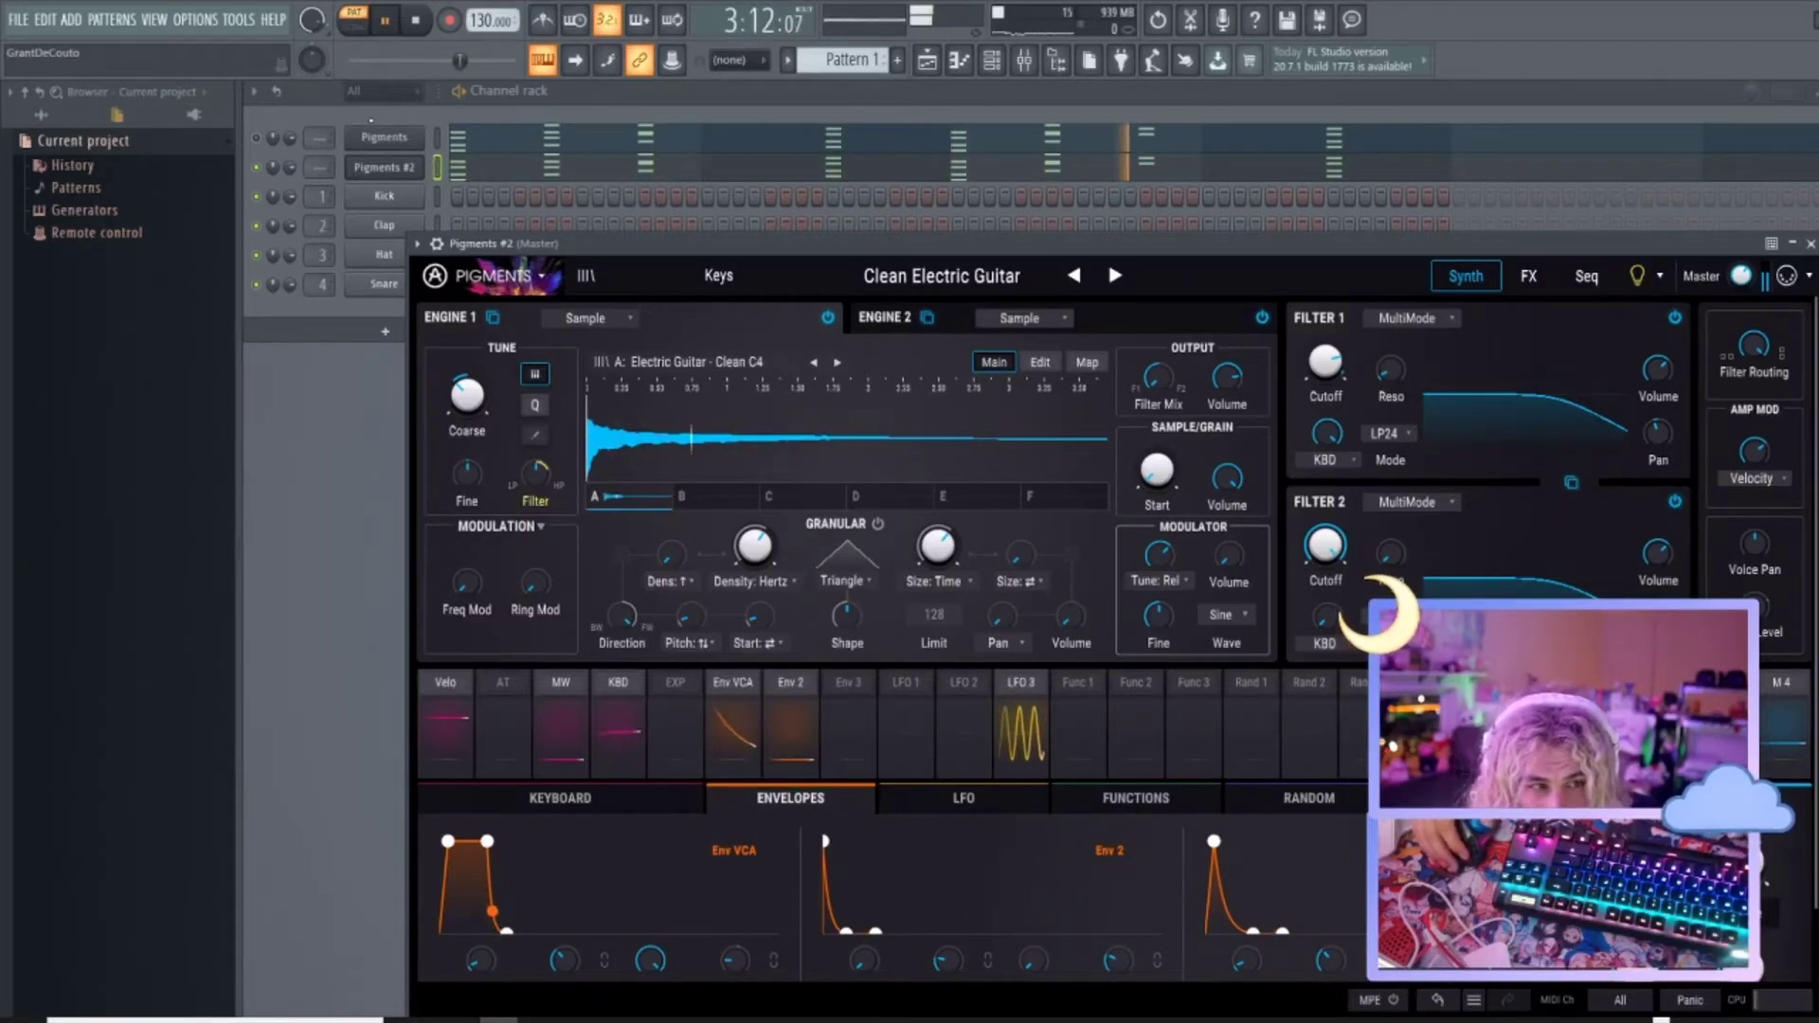
right_click(393, 173)
mouse_move(471, 327)
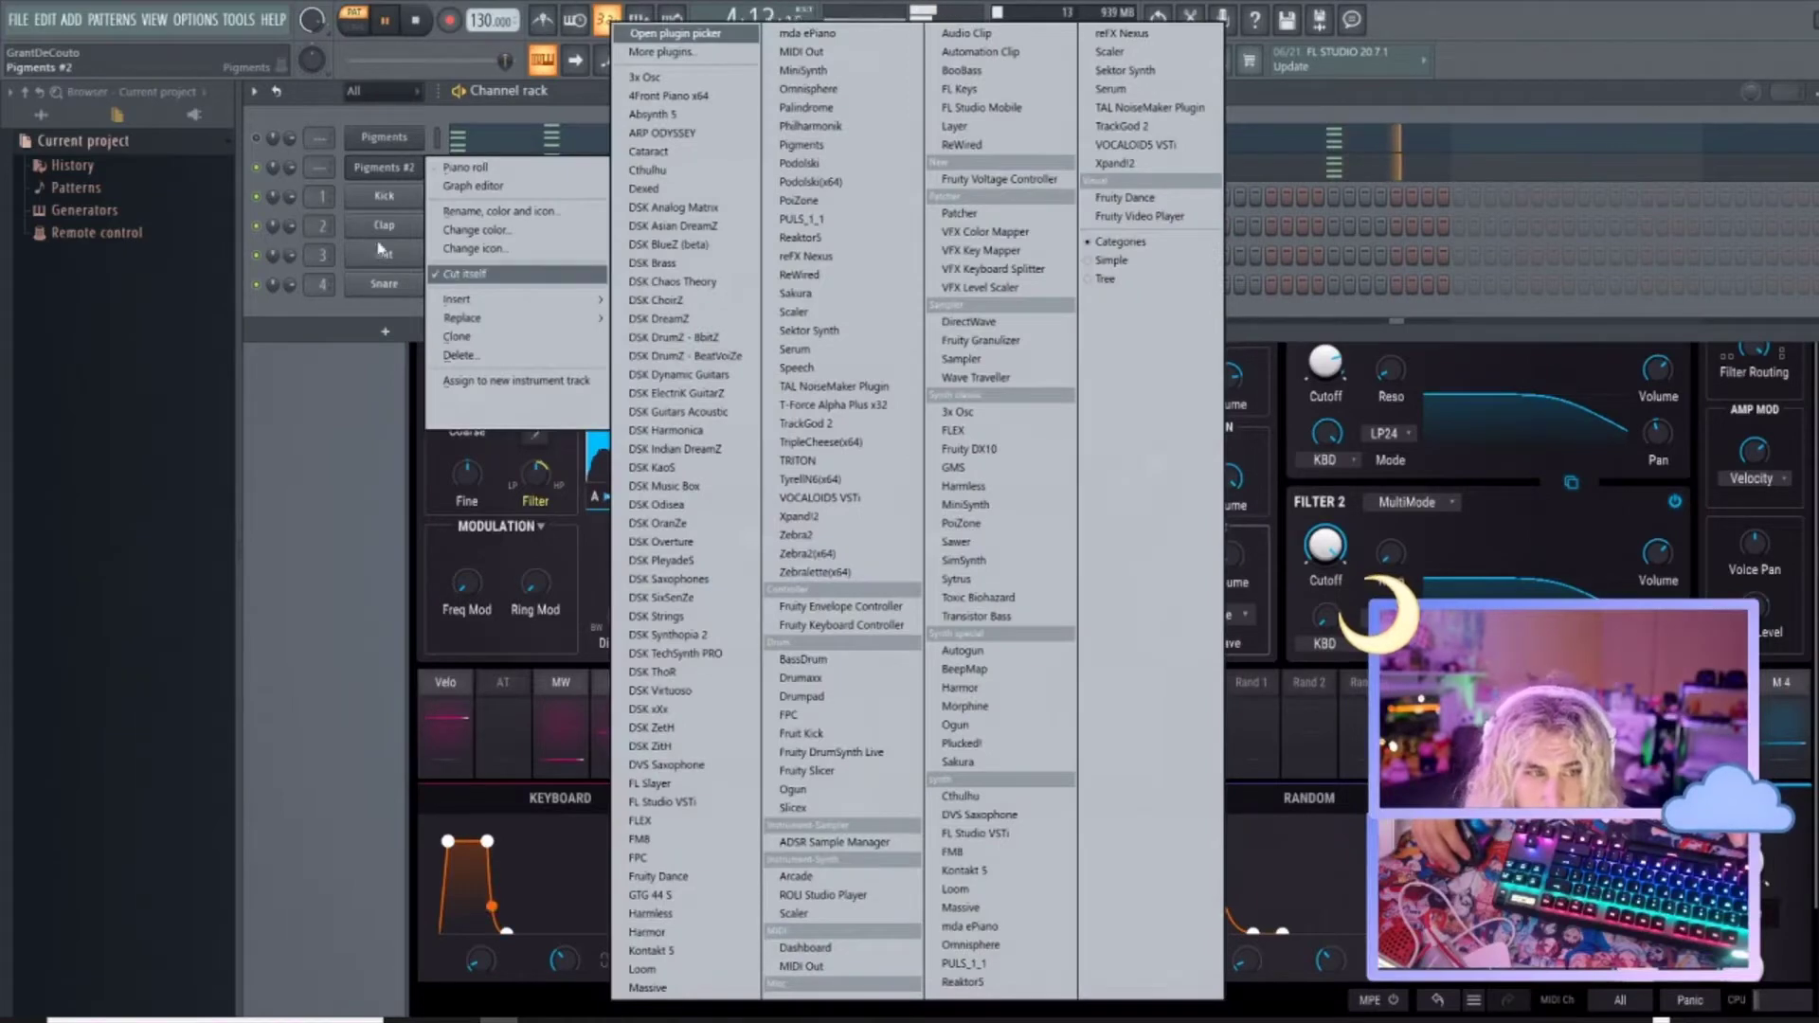
key("Escape")
key("Escape")
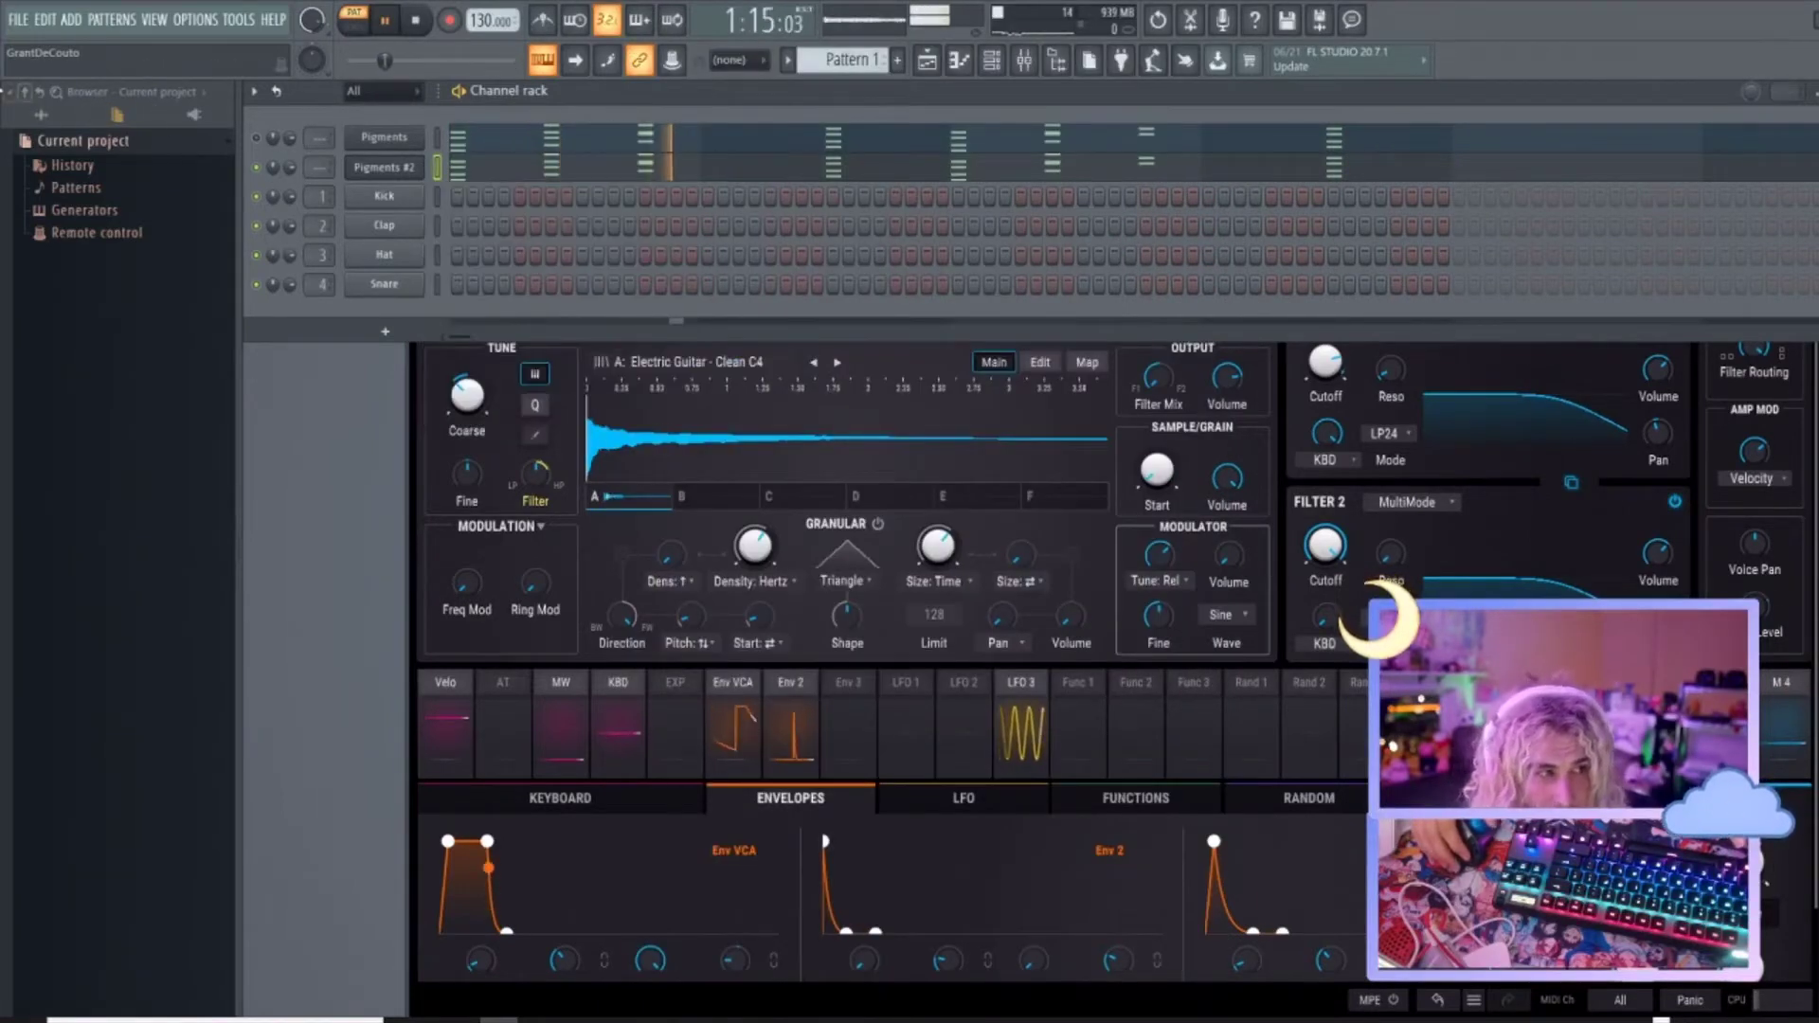
Load the 1dyu808 sample from the recent files onto the Kick channel and open that channel's piano roll.
left_click(36, 112)
left_click(87, 141)
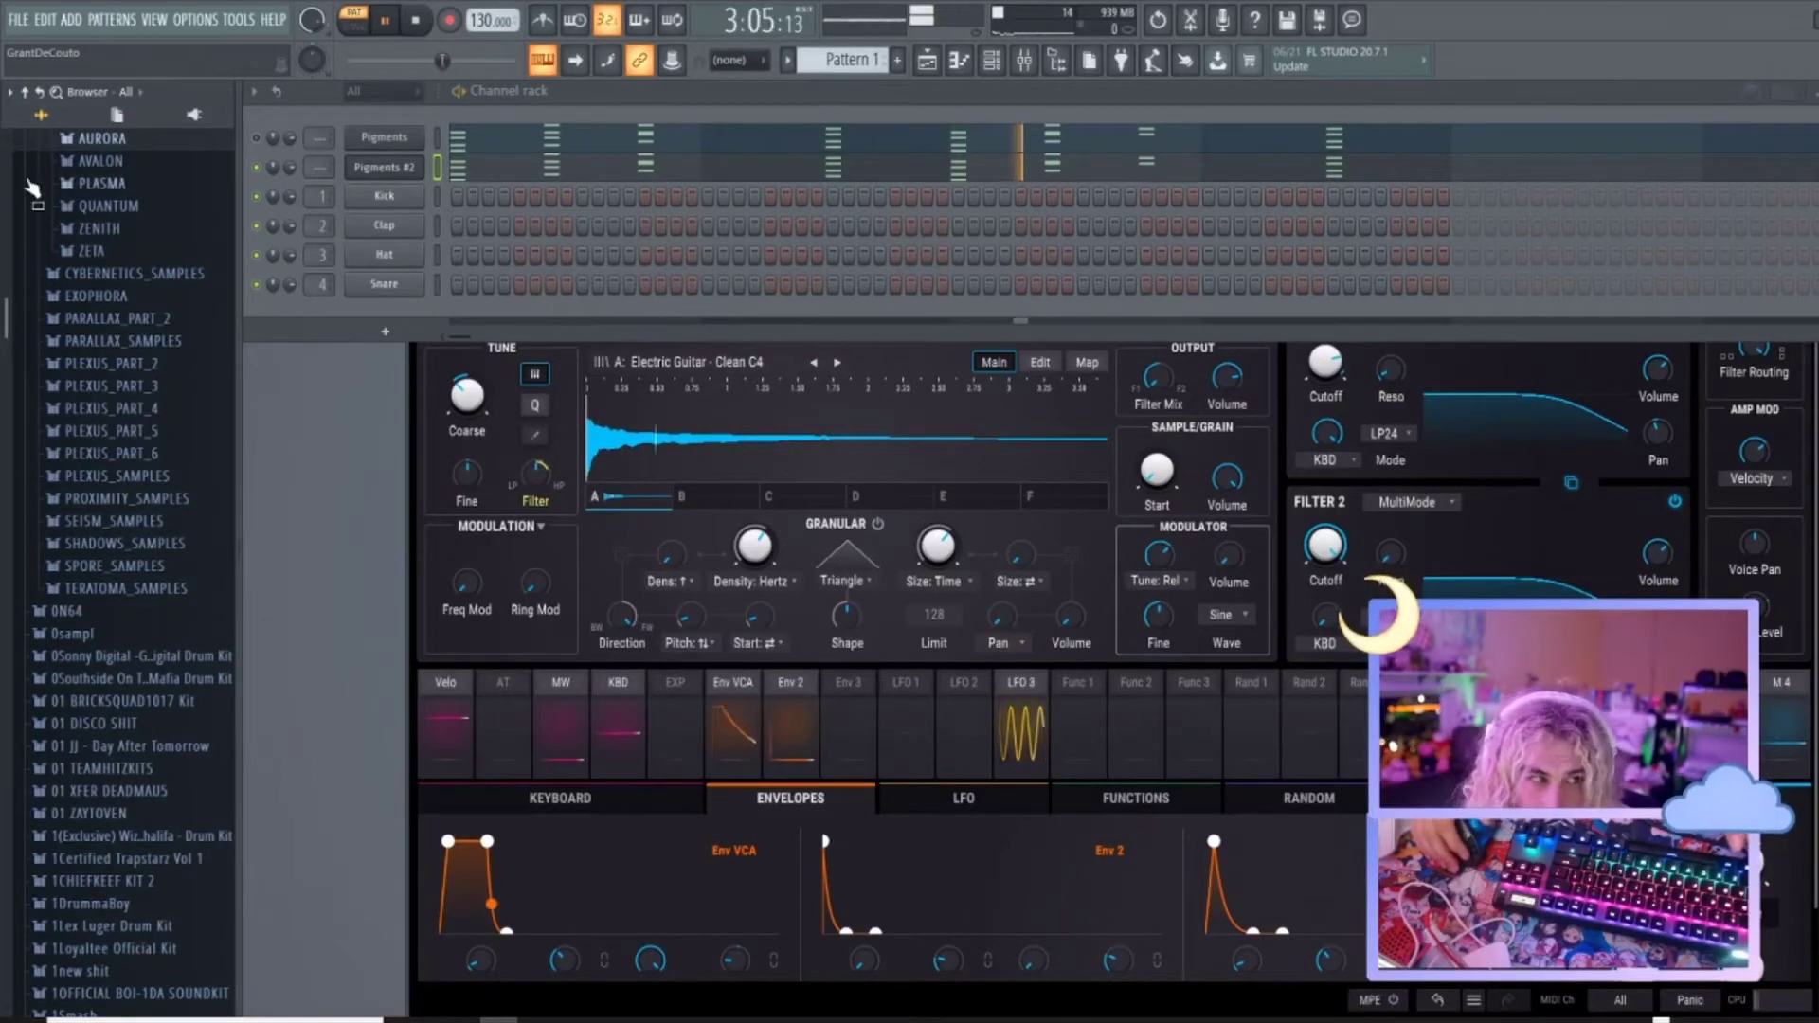
left_click(26, 92)
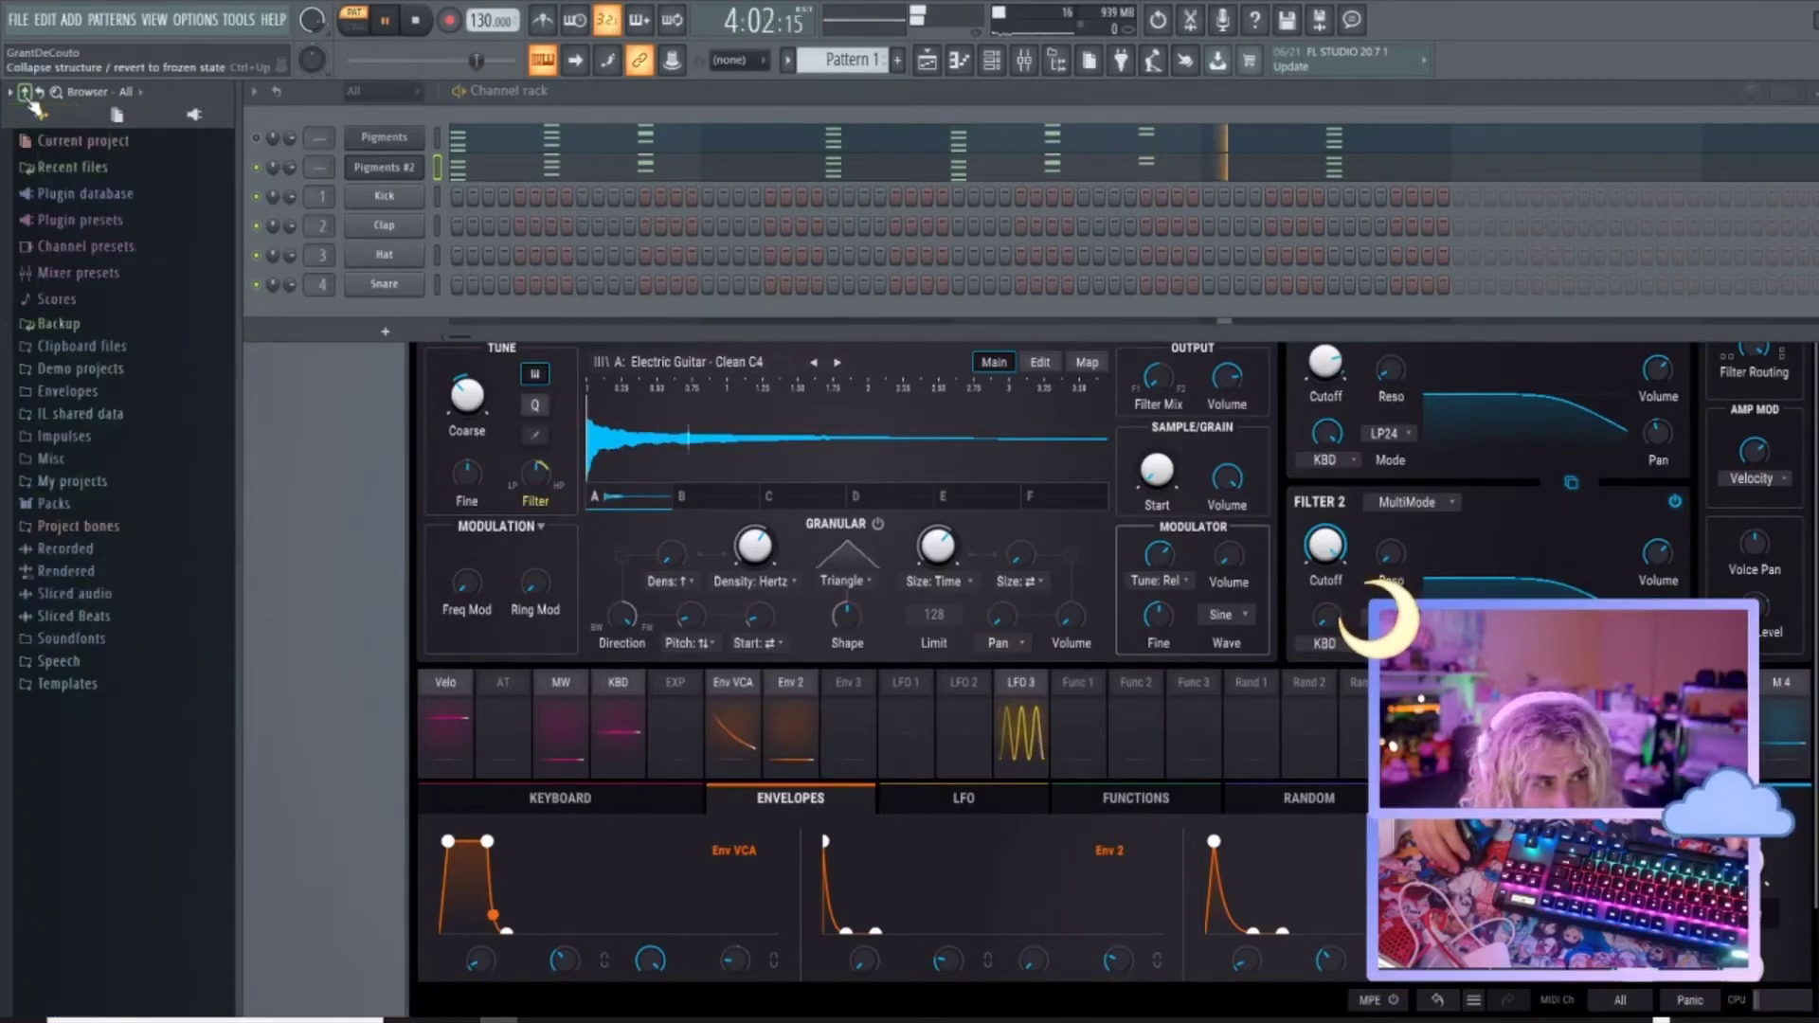
left_click(71, 168)
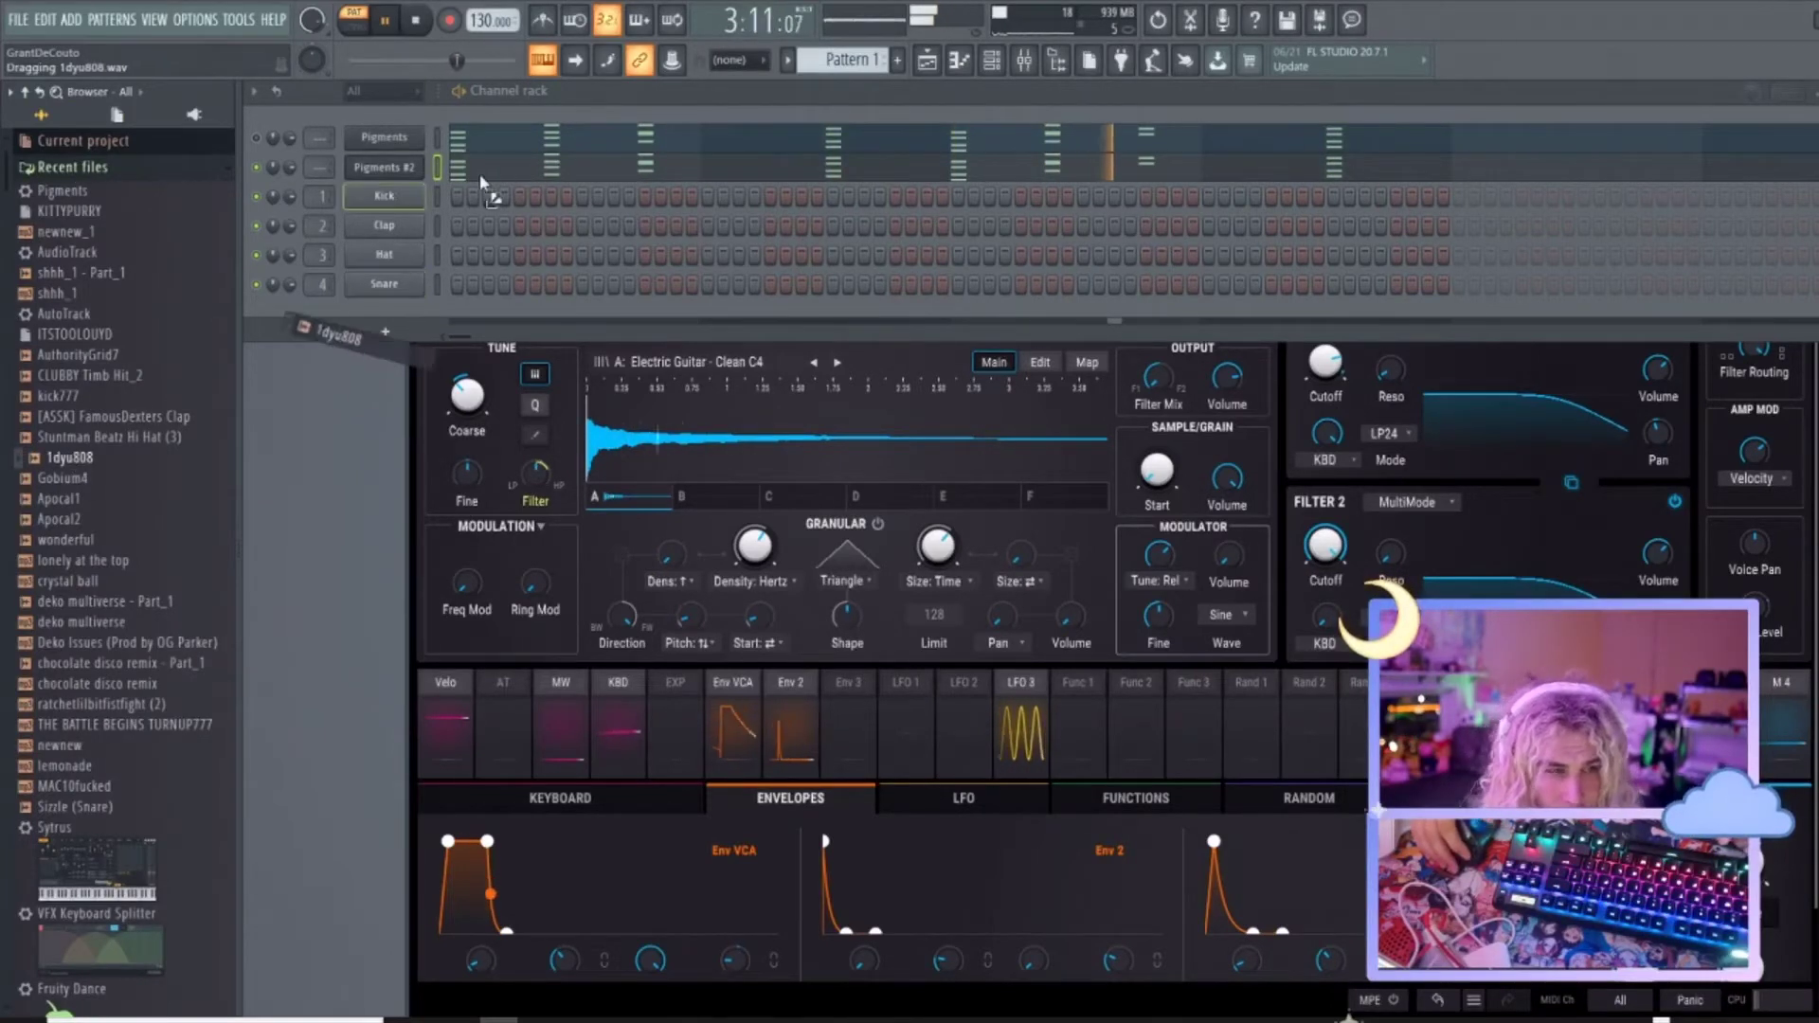
left_click_drag(410, 201, 410, 199)
right_click(410, 196)
left_click(465, 195)
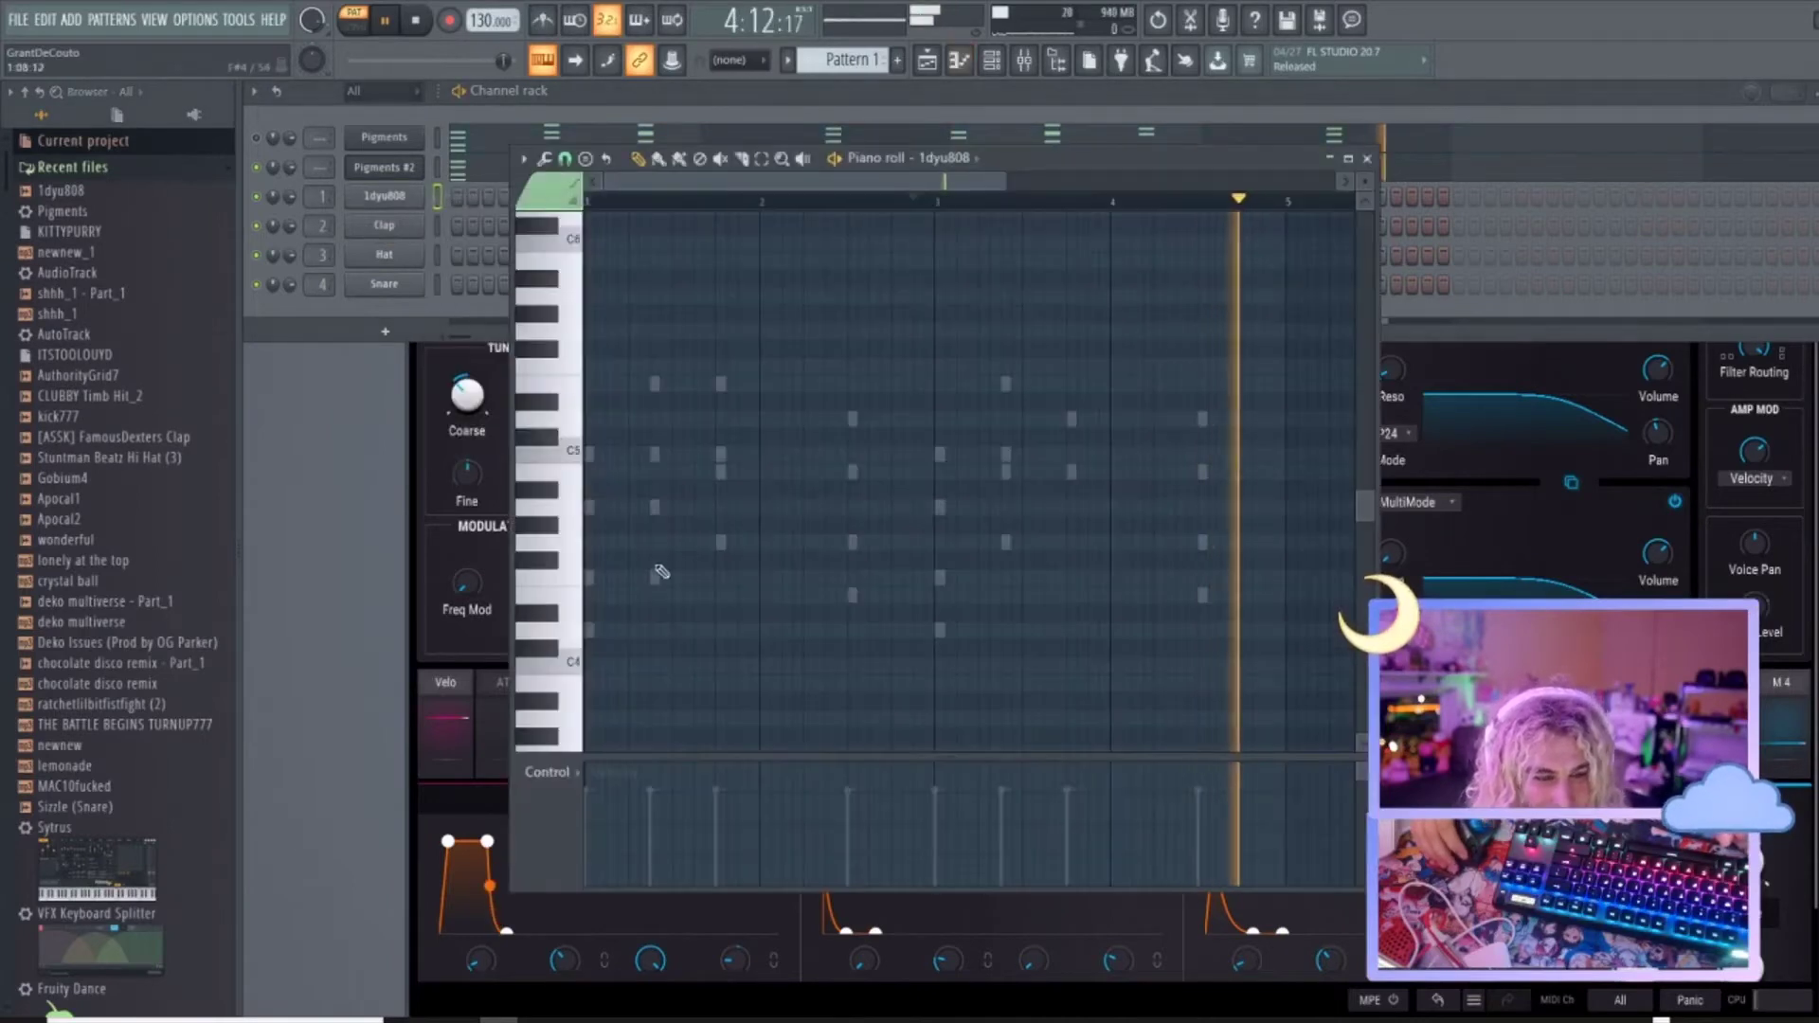
Draw a D4 bass note at the start of bar 1, lengthen it, and add two F4 notes on the following chord hits.
left_click(582, 631)
left_click(592, 630)
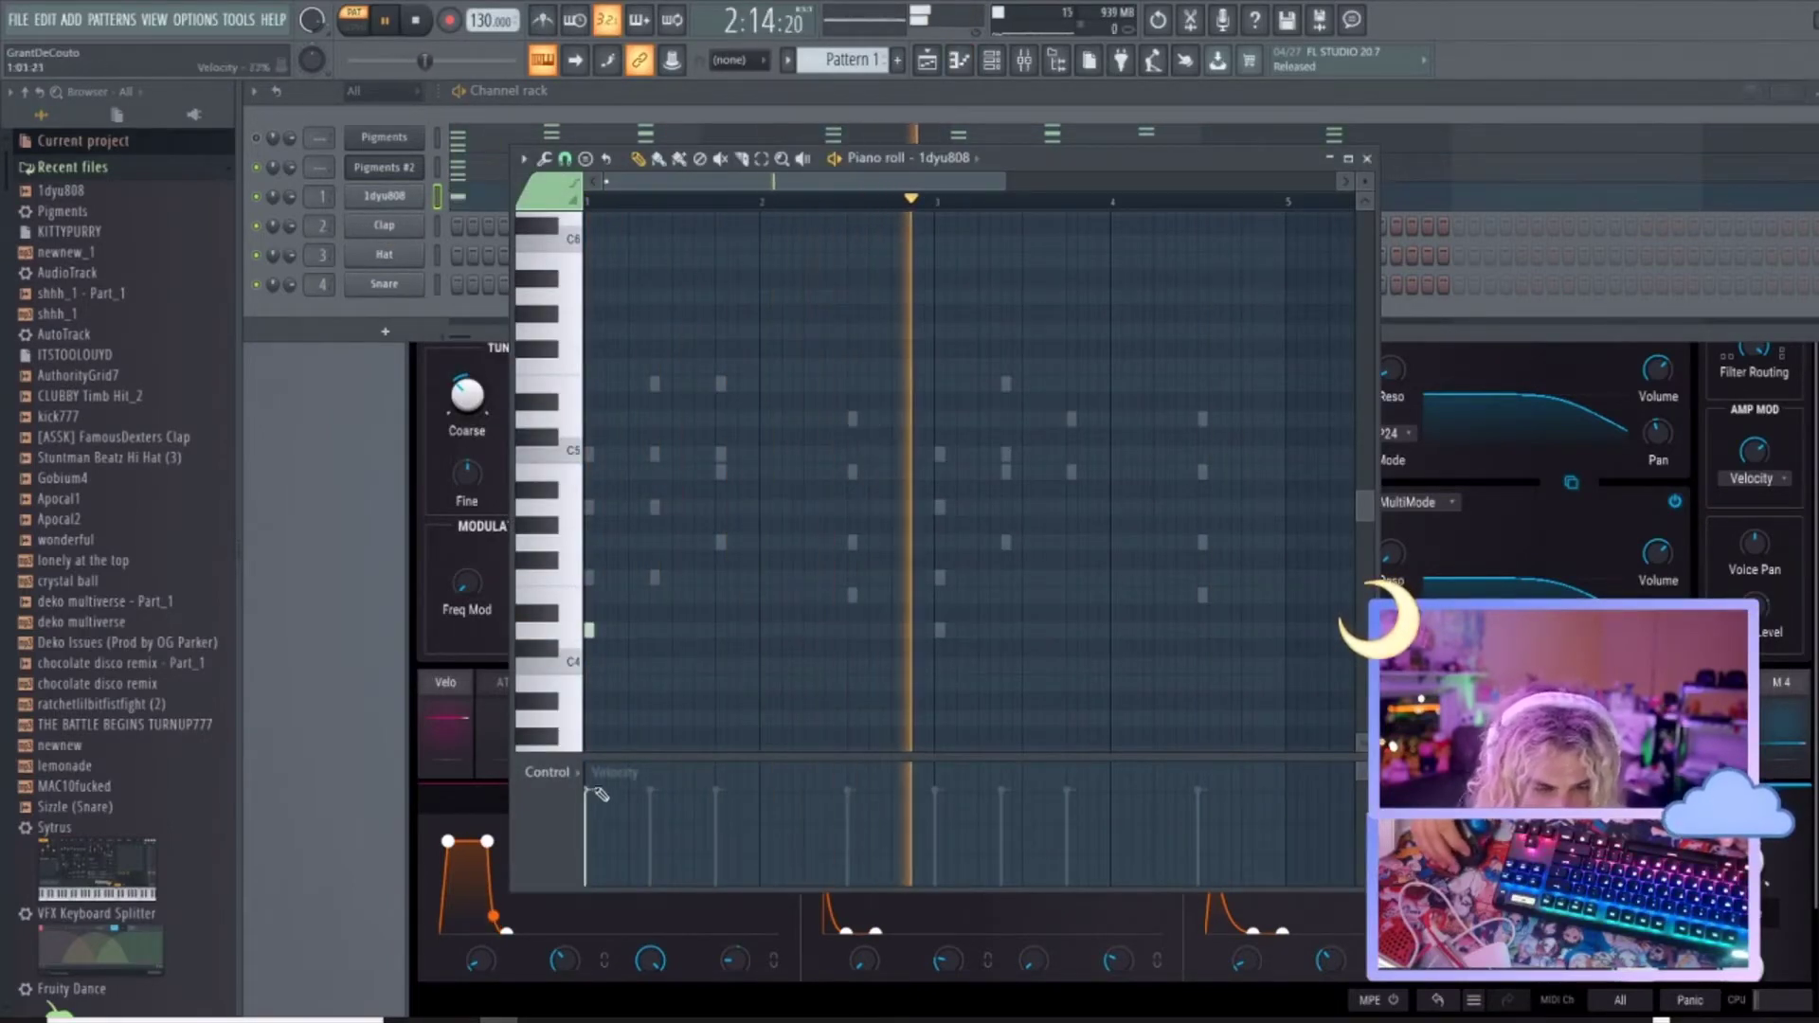
left_click_drag(591, 630, 629, 633)
left_click(661, 578)
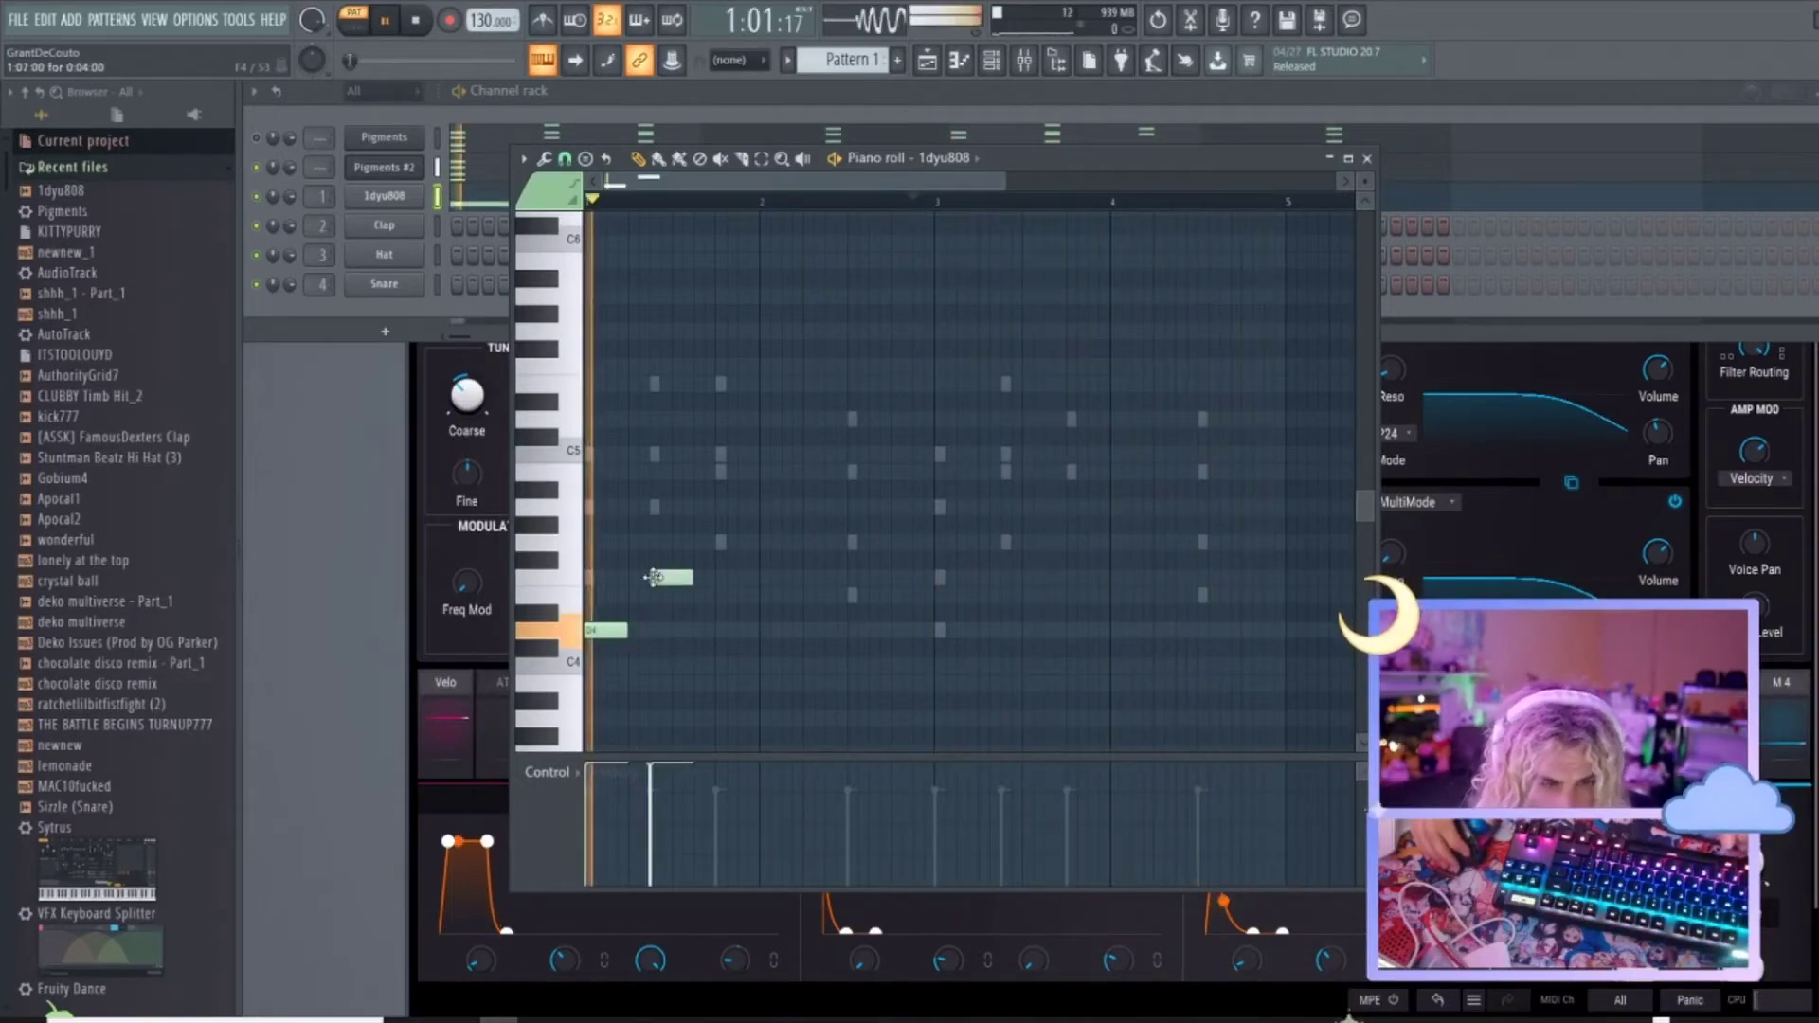
left_click(726, 577)
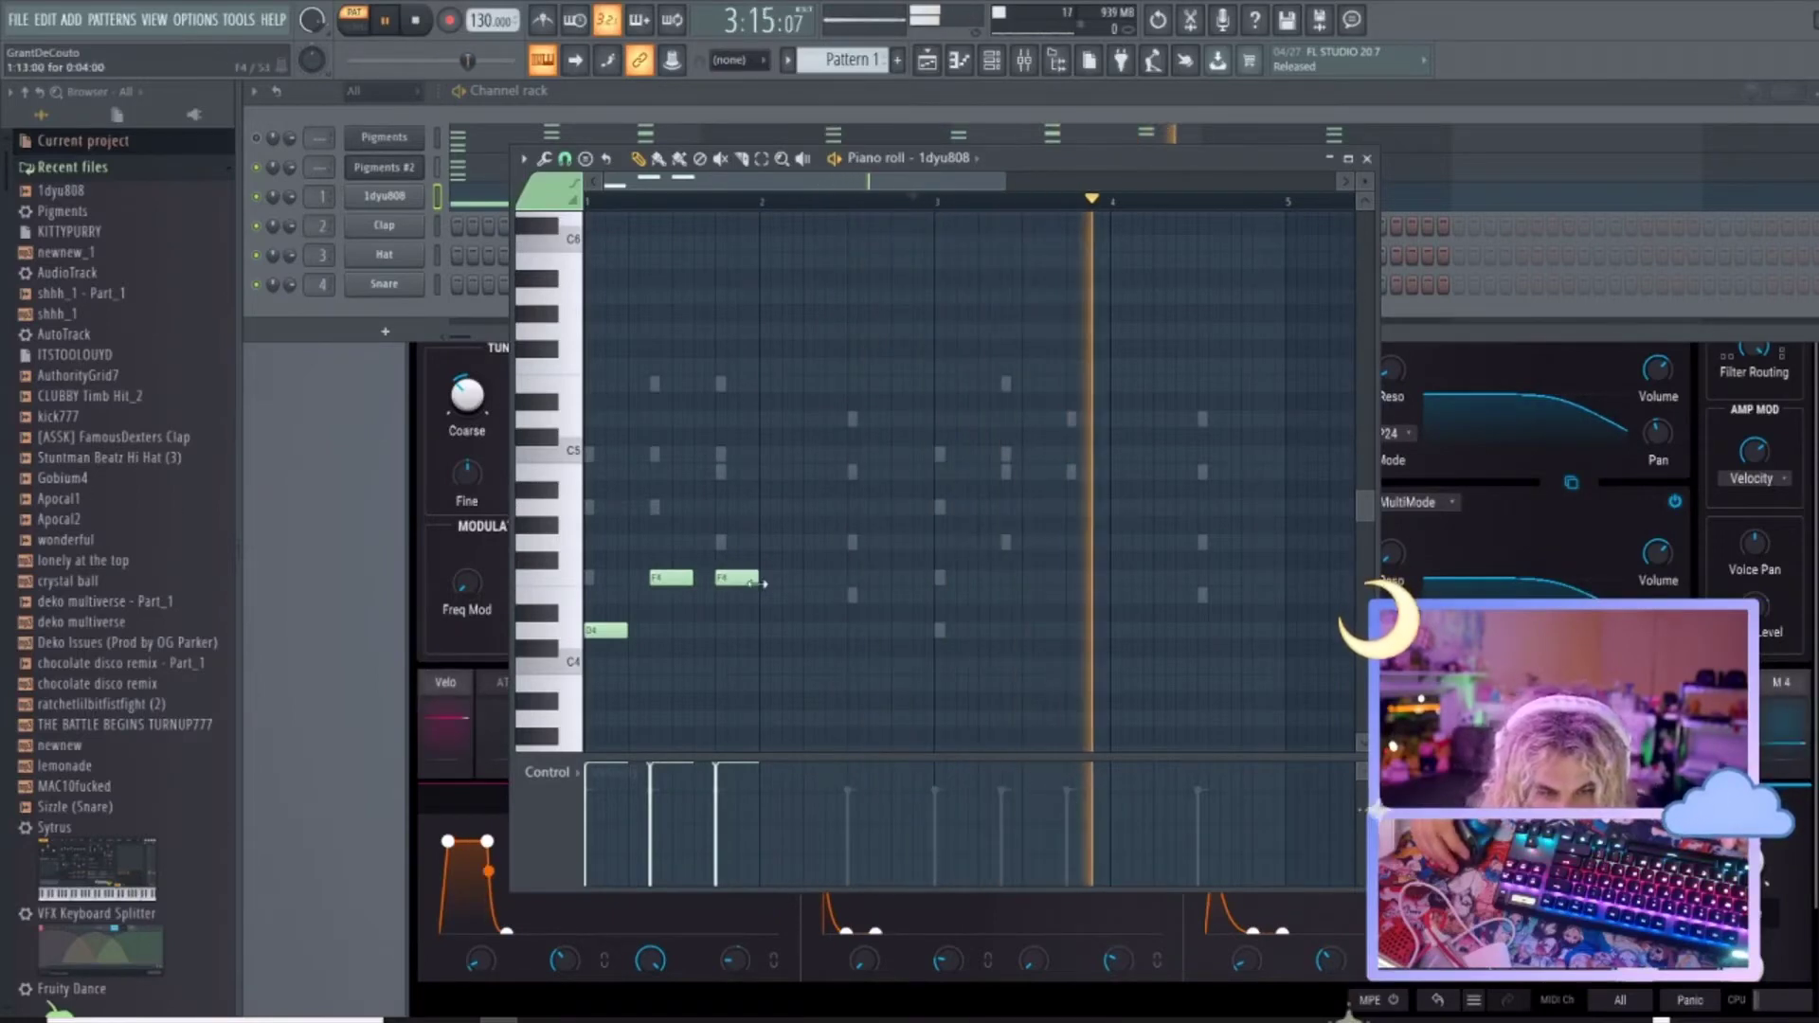
Add a C4 note and an E4 note in bar 2 of the 808 line, adjusting their lengths.
left_click(820, 628)
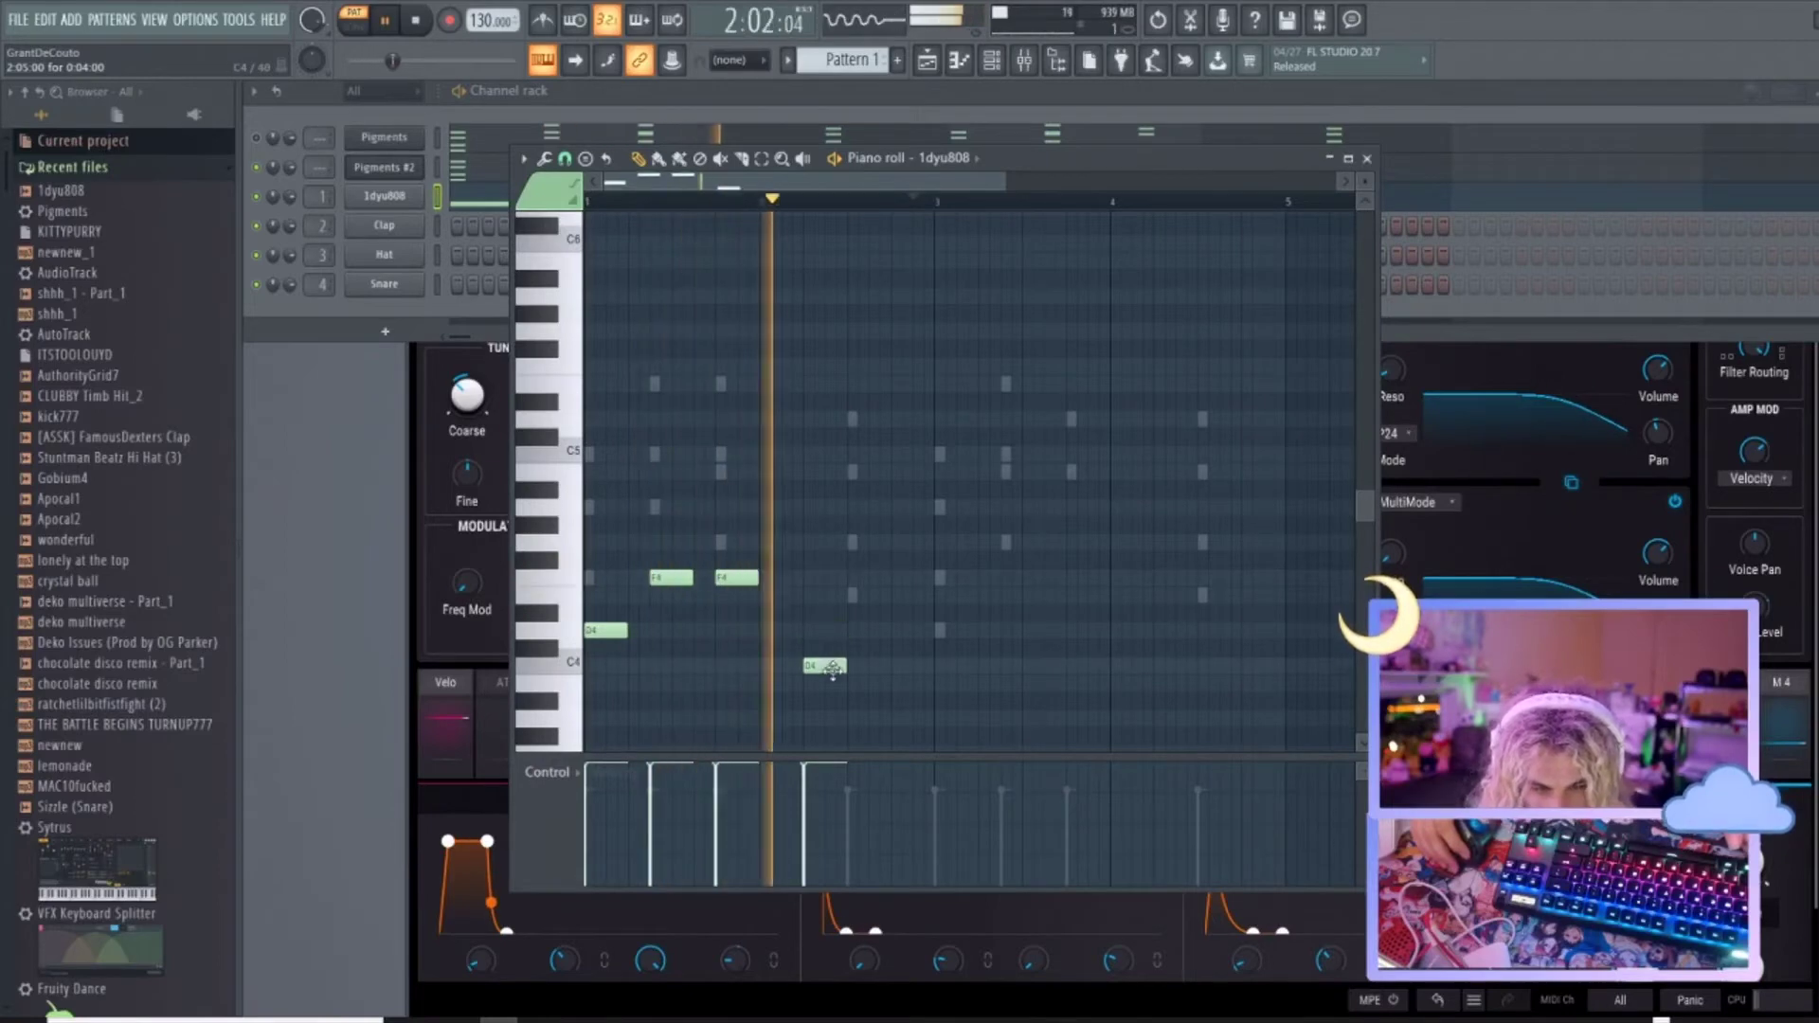
left_click_drag(829, 629, 857, 665)
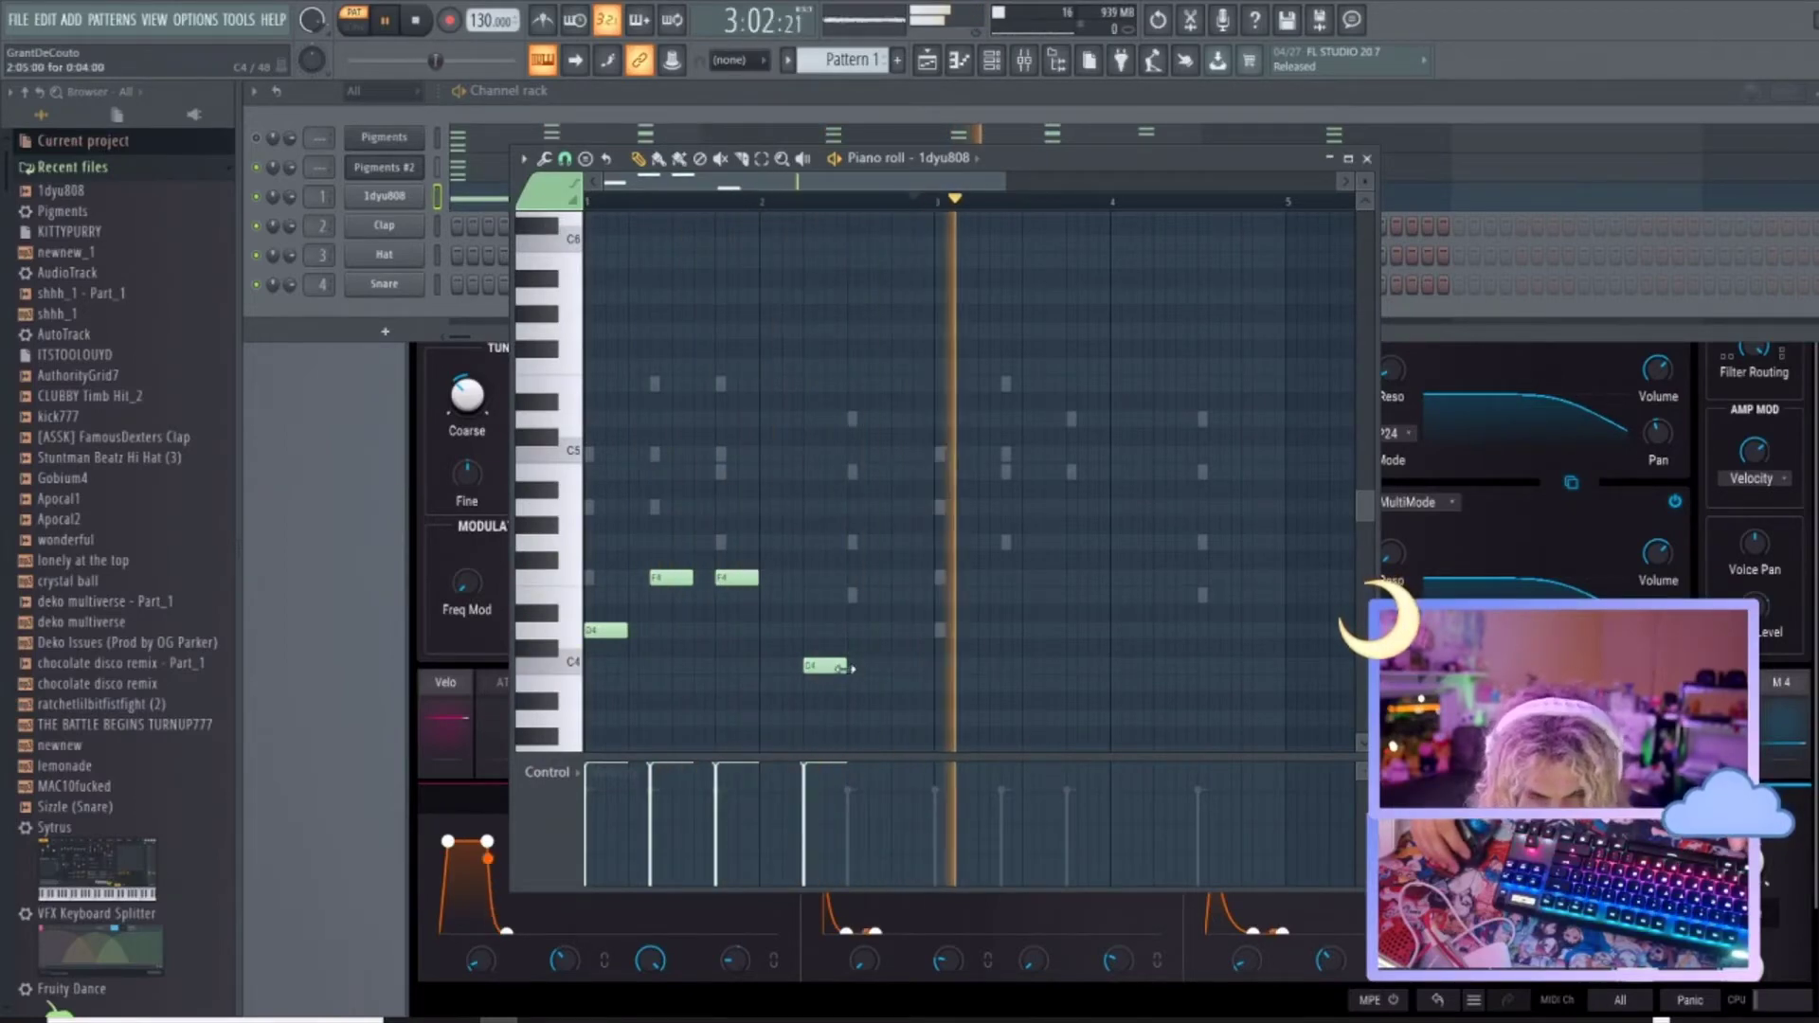
left_click(710, 203)
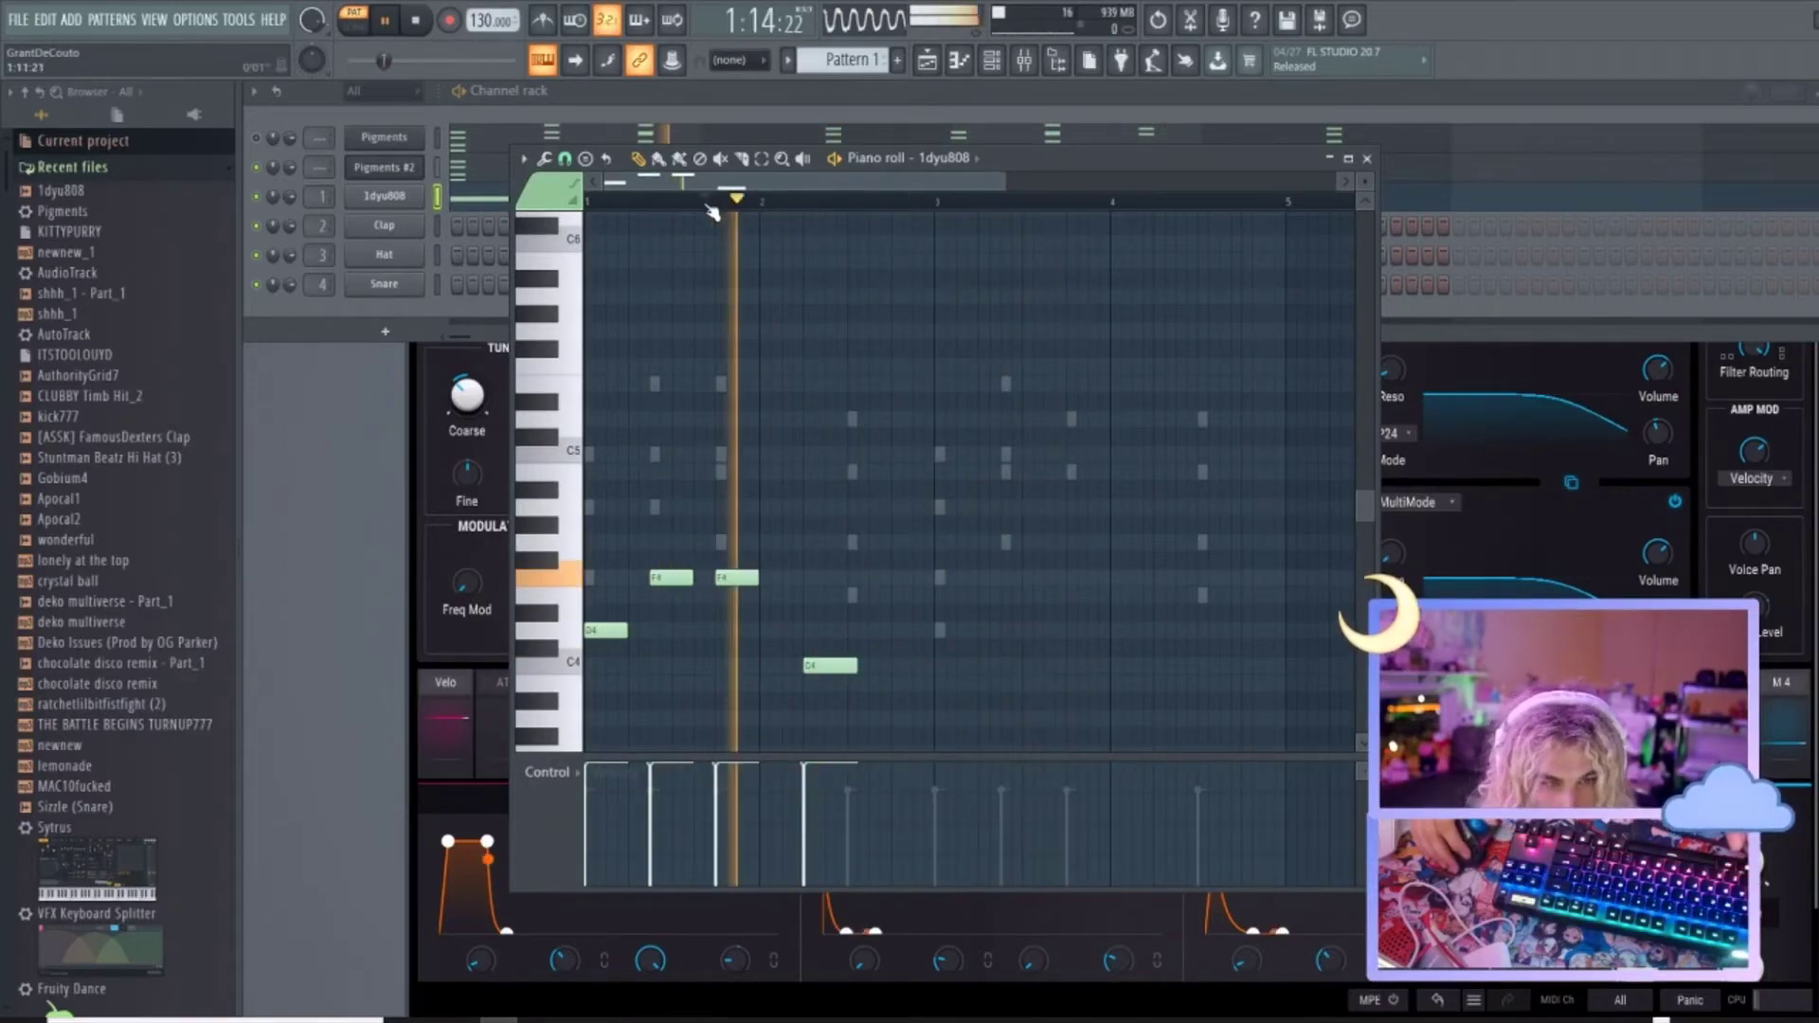
left_click(915, 611)
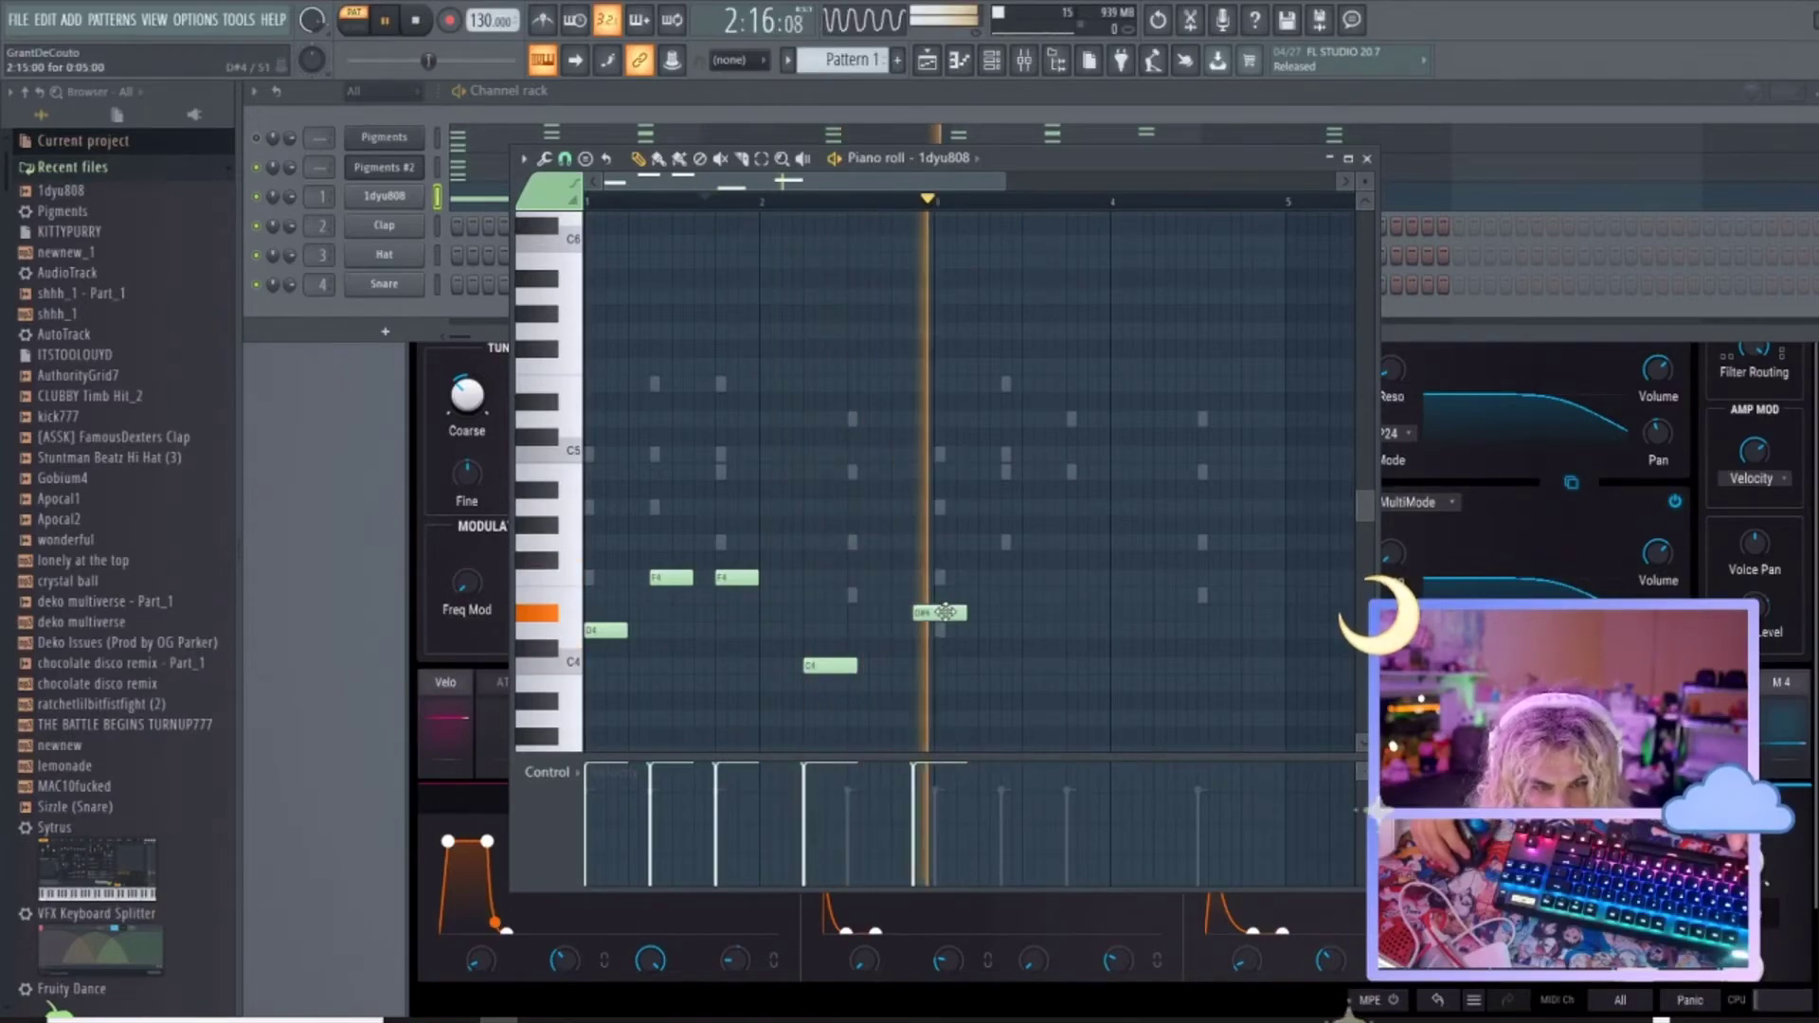
right_click(913, 611)
left_click(734, 201)
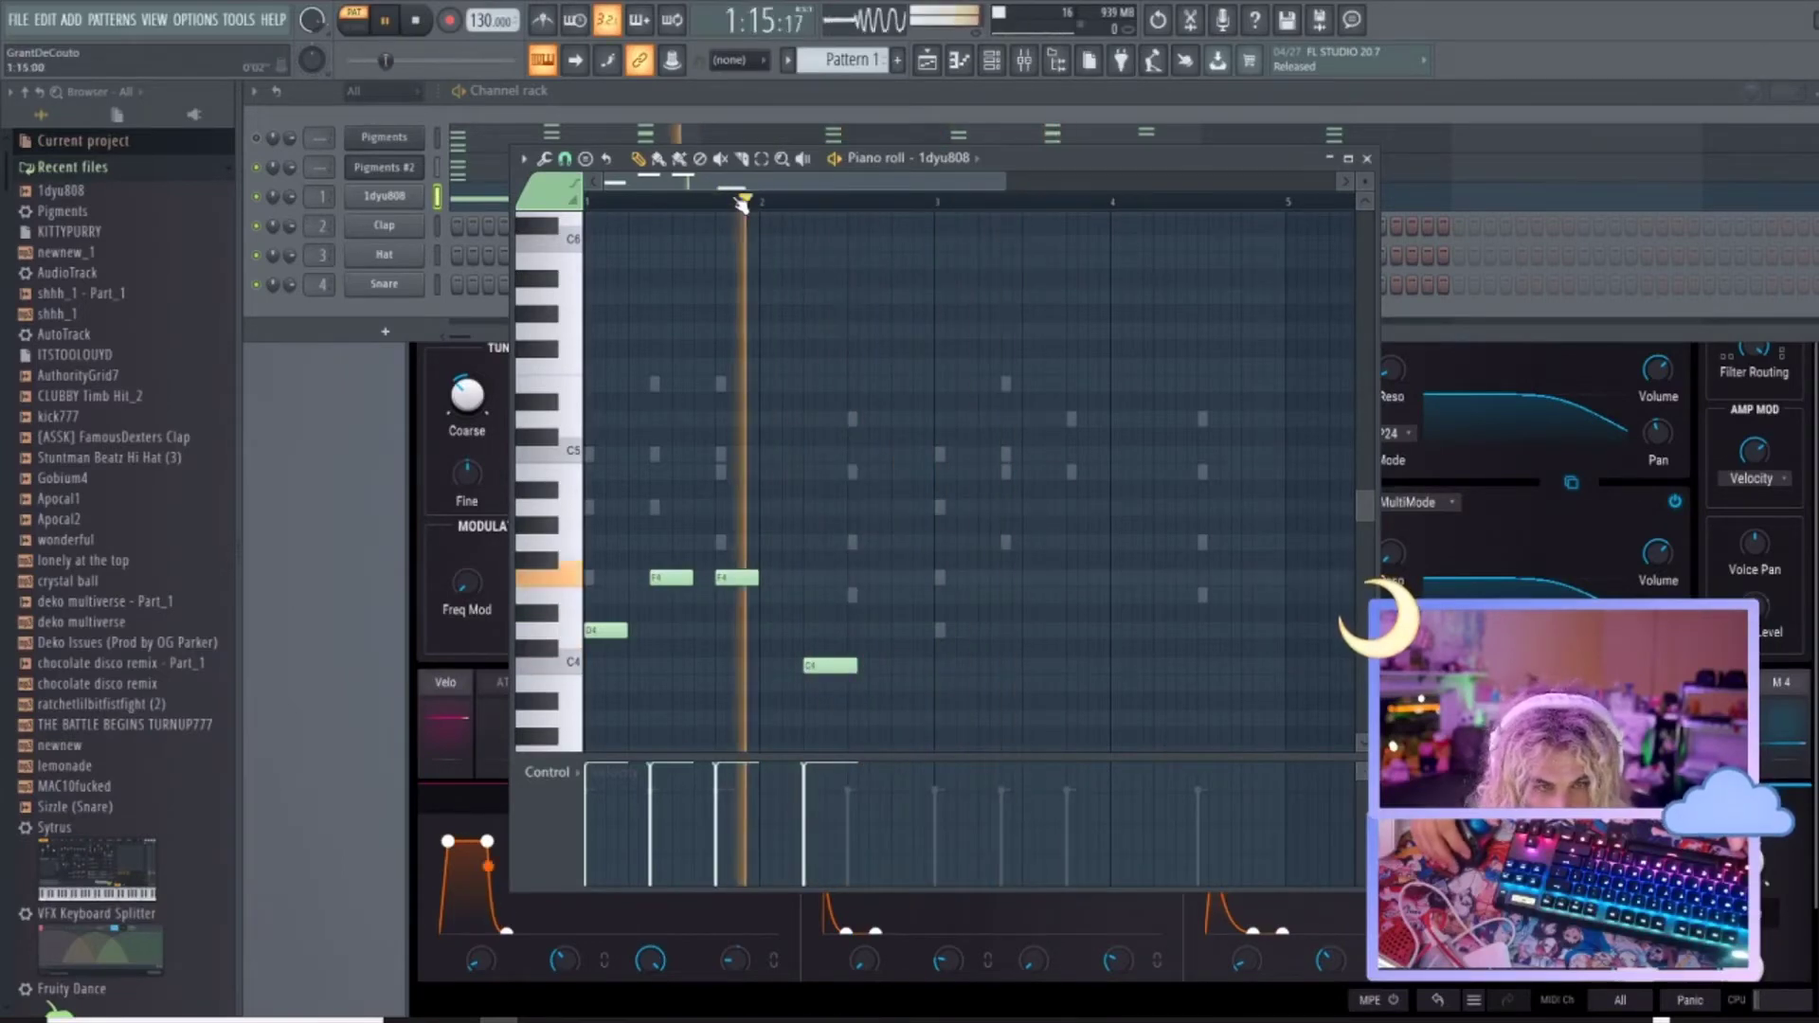
left_click(895, 595)
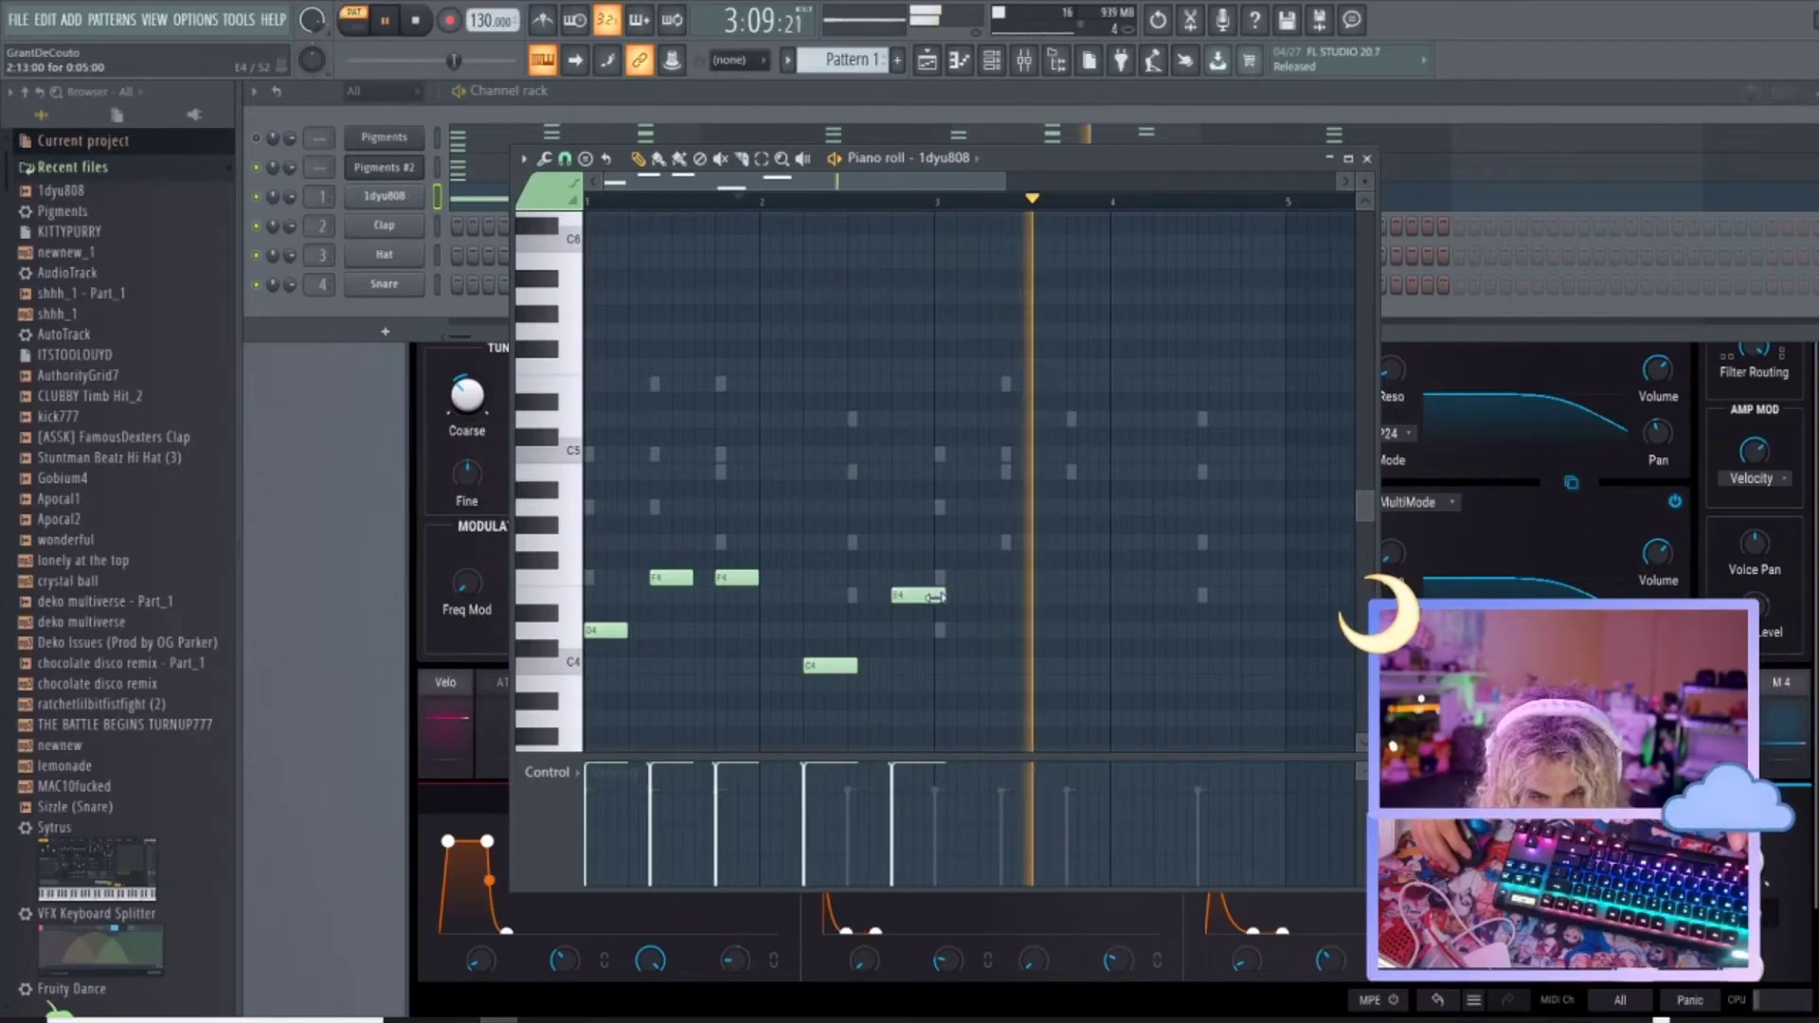
left_click_drag(944, 596, 928, 600)
Duplicate the two-bar 808 pattern into bars 3 and 4, aligned to the start of bar 3, and shift the final E4 note slightly earlier.
key("ctrl+v")
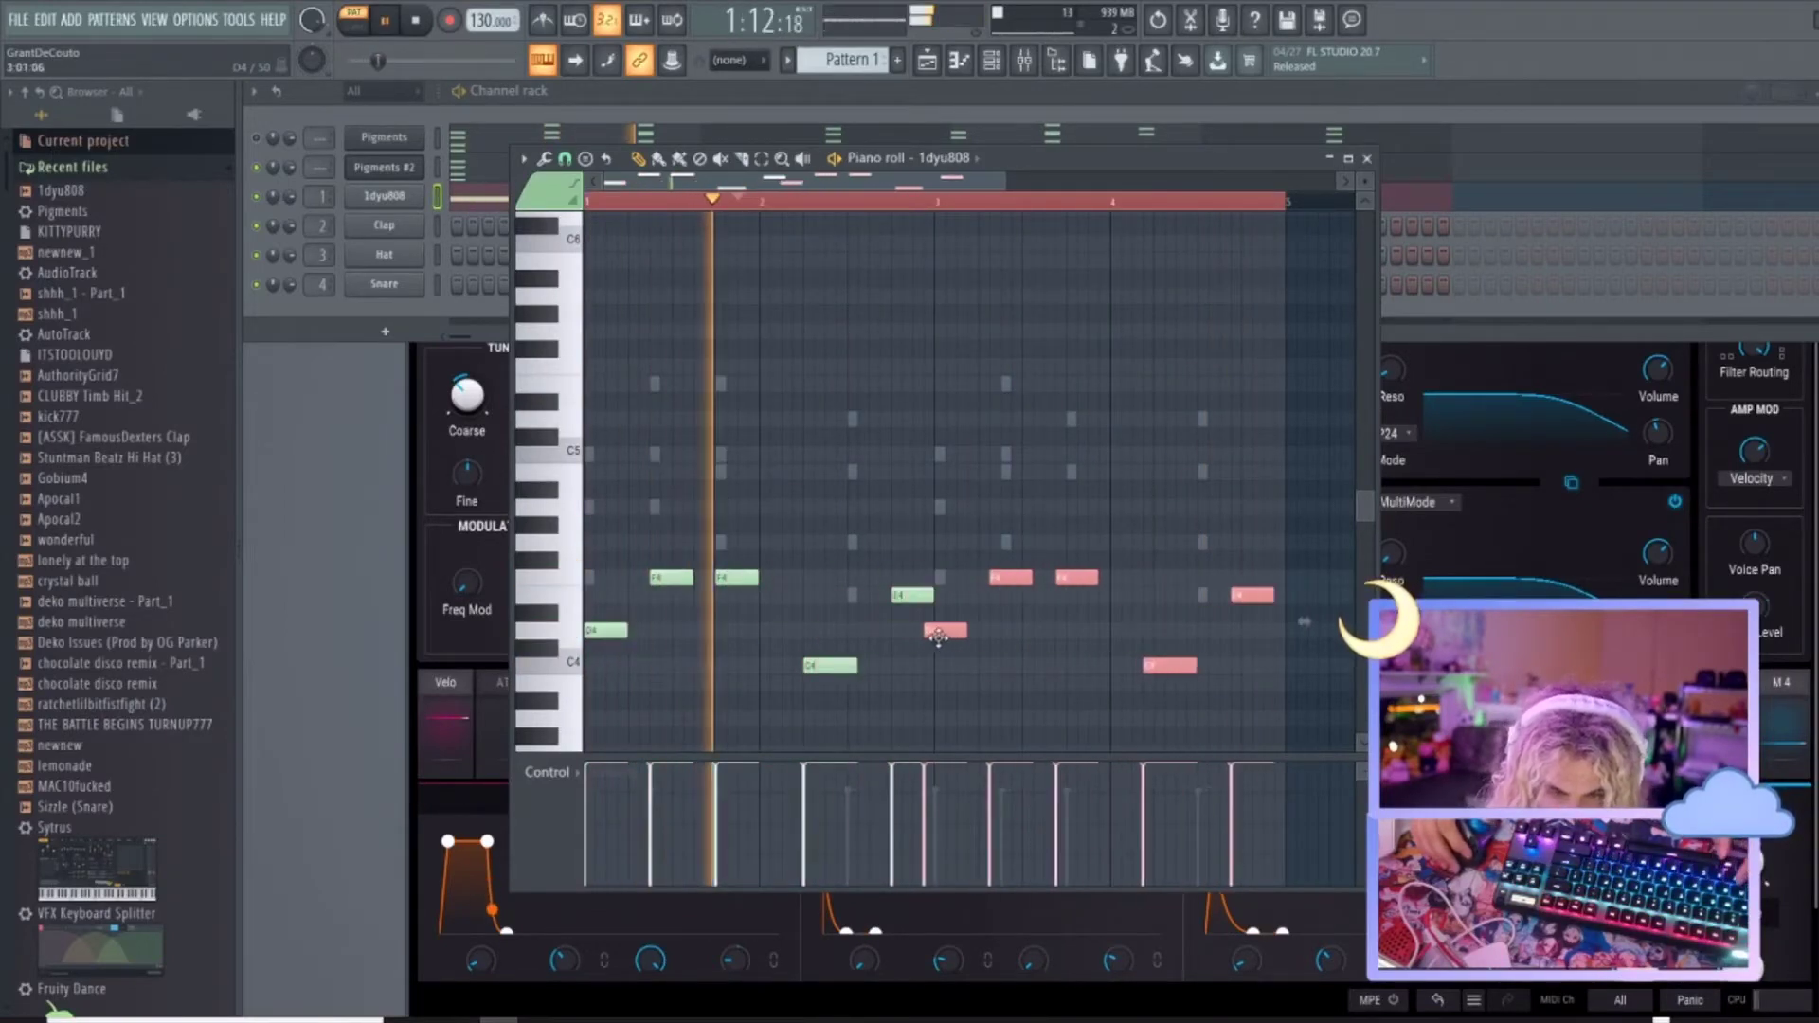
left_click_drag(808, 635, 886, 599)
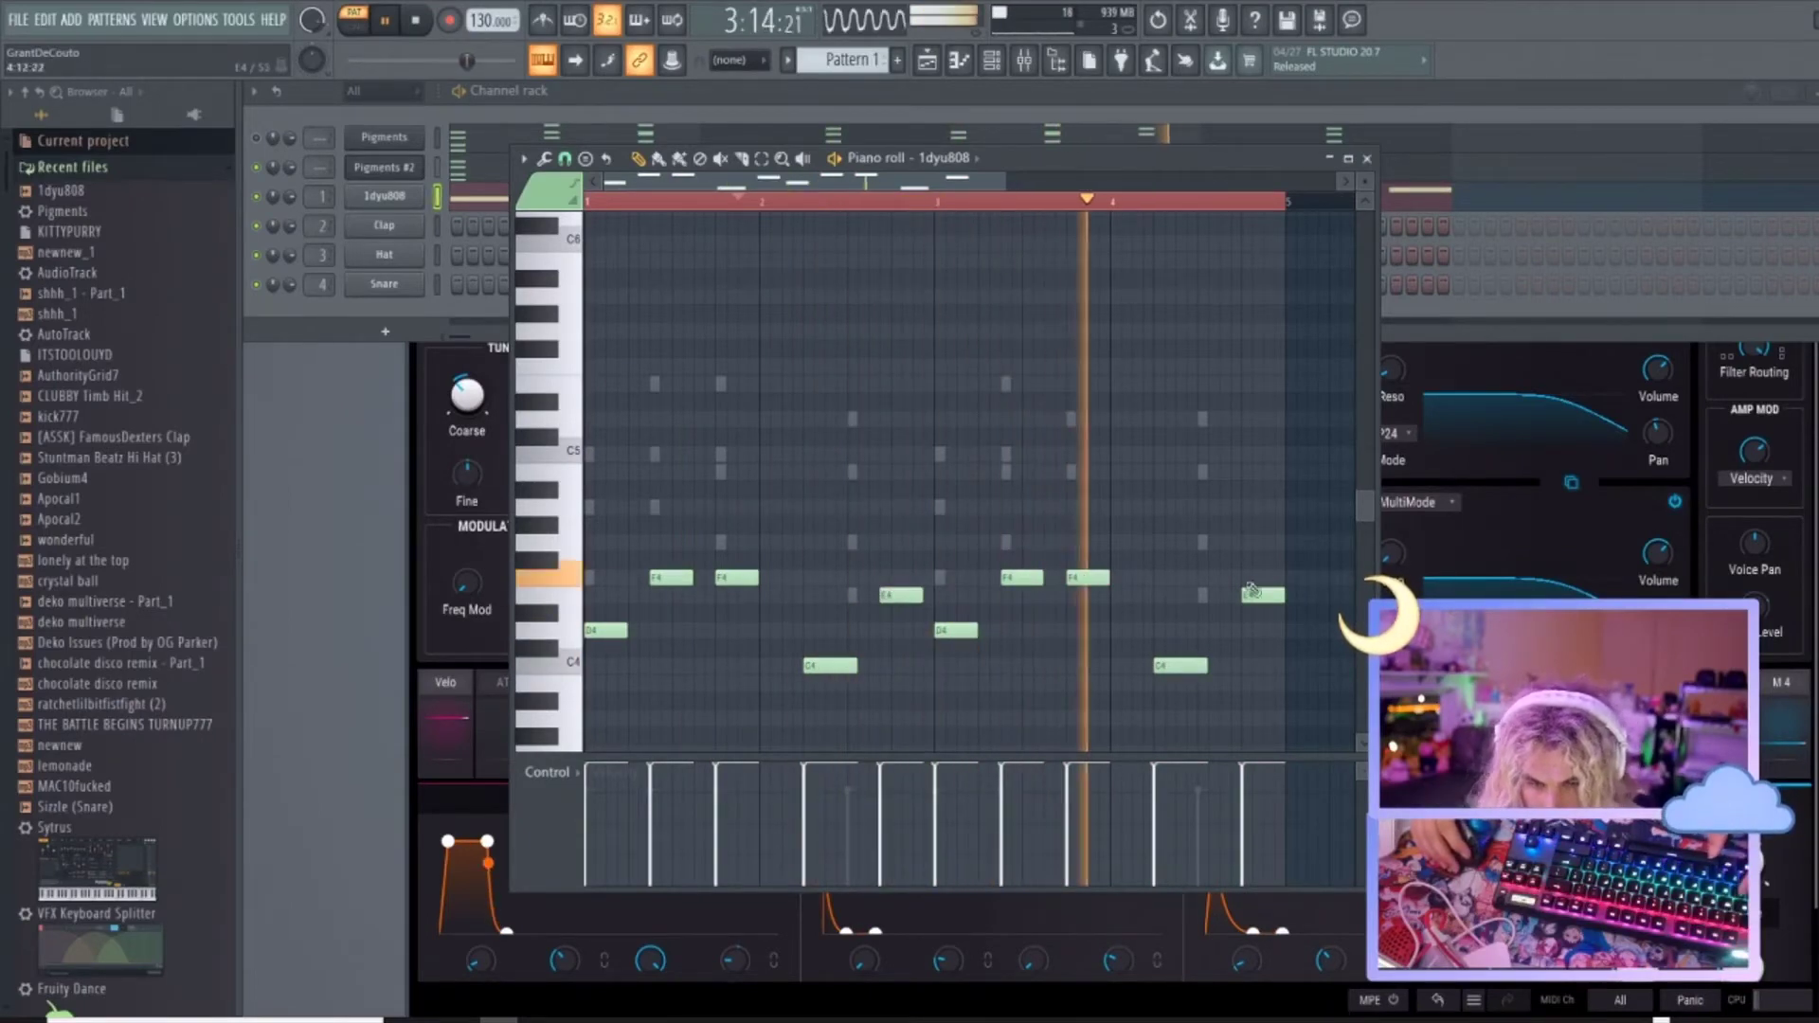
left_click_drag(1271, 597, 1248, 597)
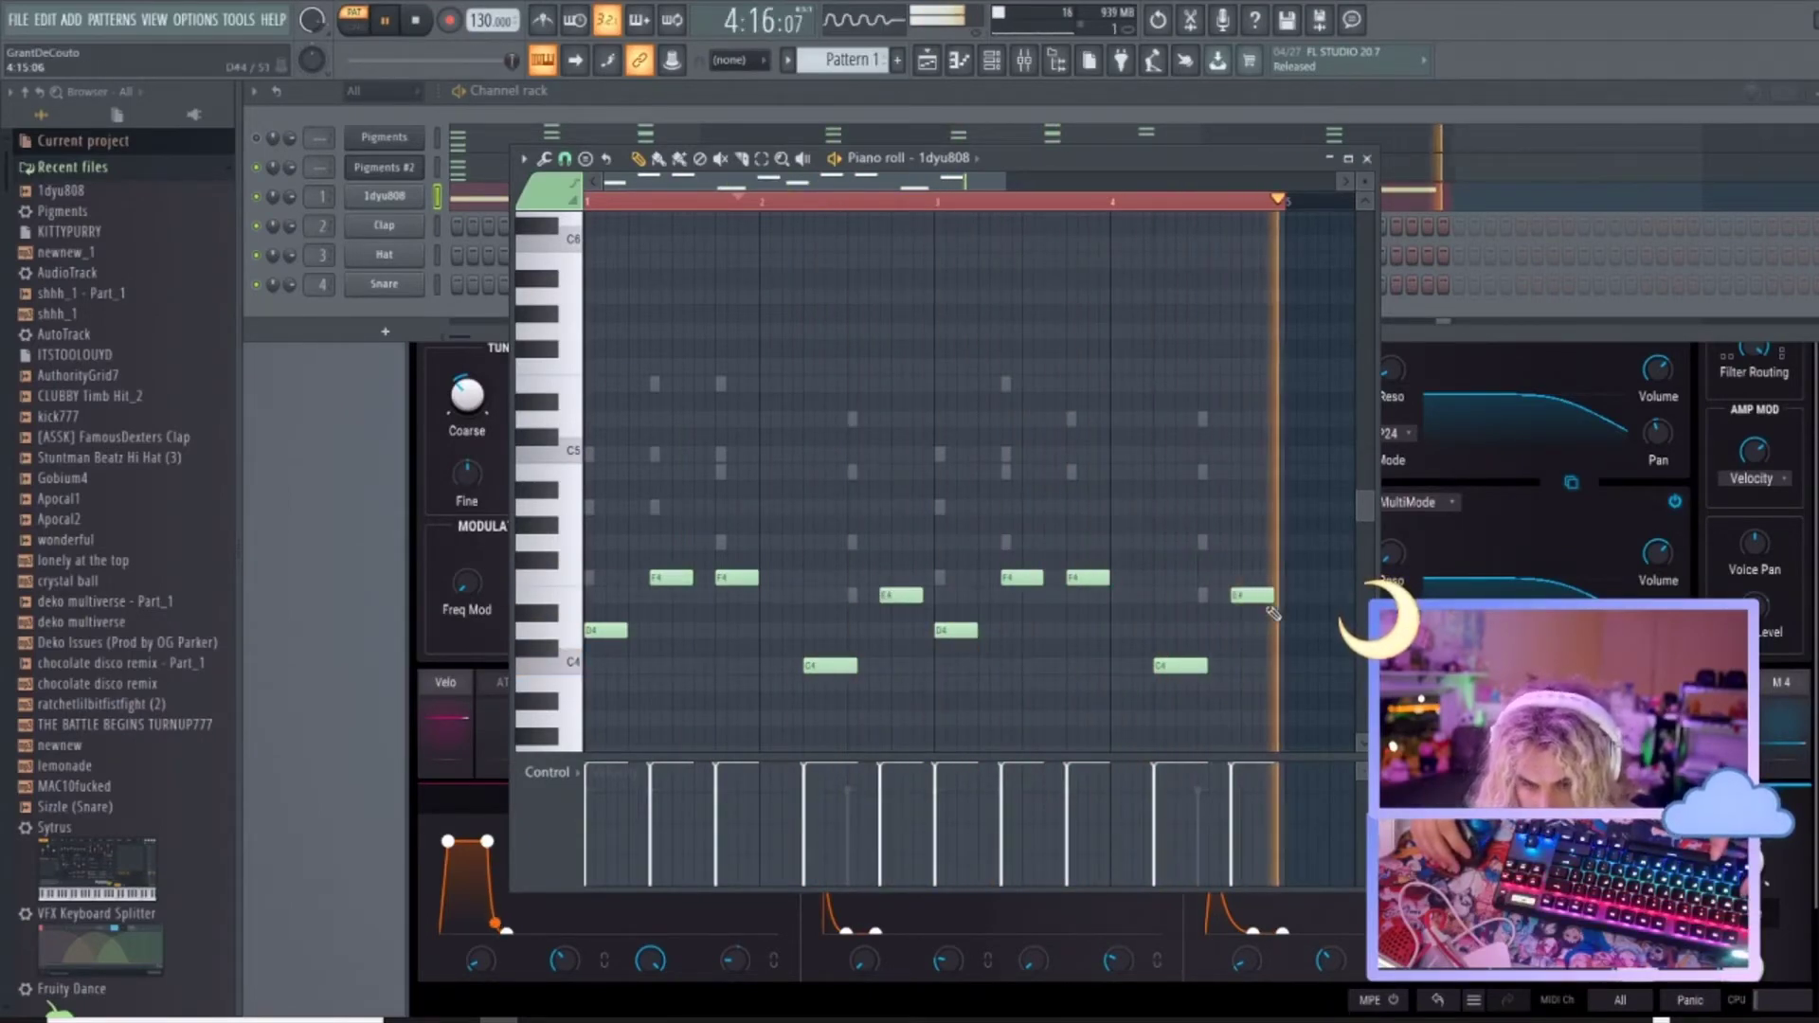
Start the E4 notes earlier and stretch them to the ends of bars 2 and 4, extending bar 2's C4 note up to the E4.
left_click(1263, 648)
left_click_drag(900, 596, 933, 596)
right_click(1274, 648)
left_click_drag(857, 664, 867, 664)
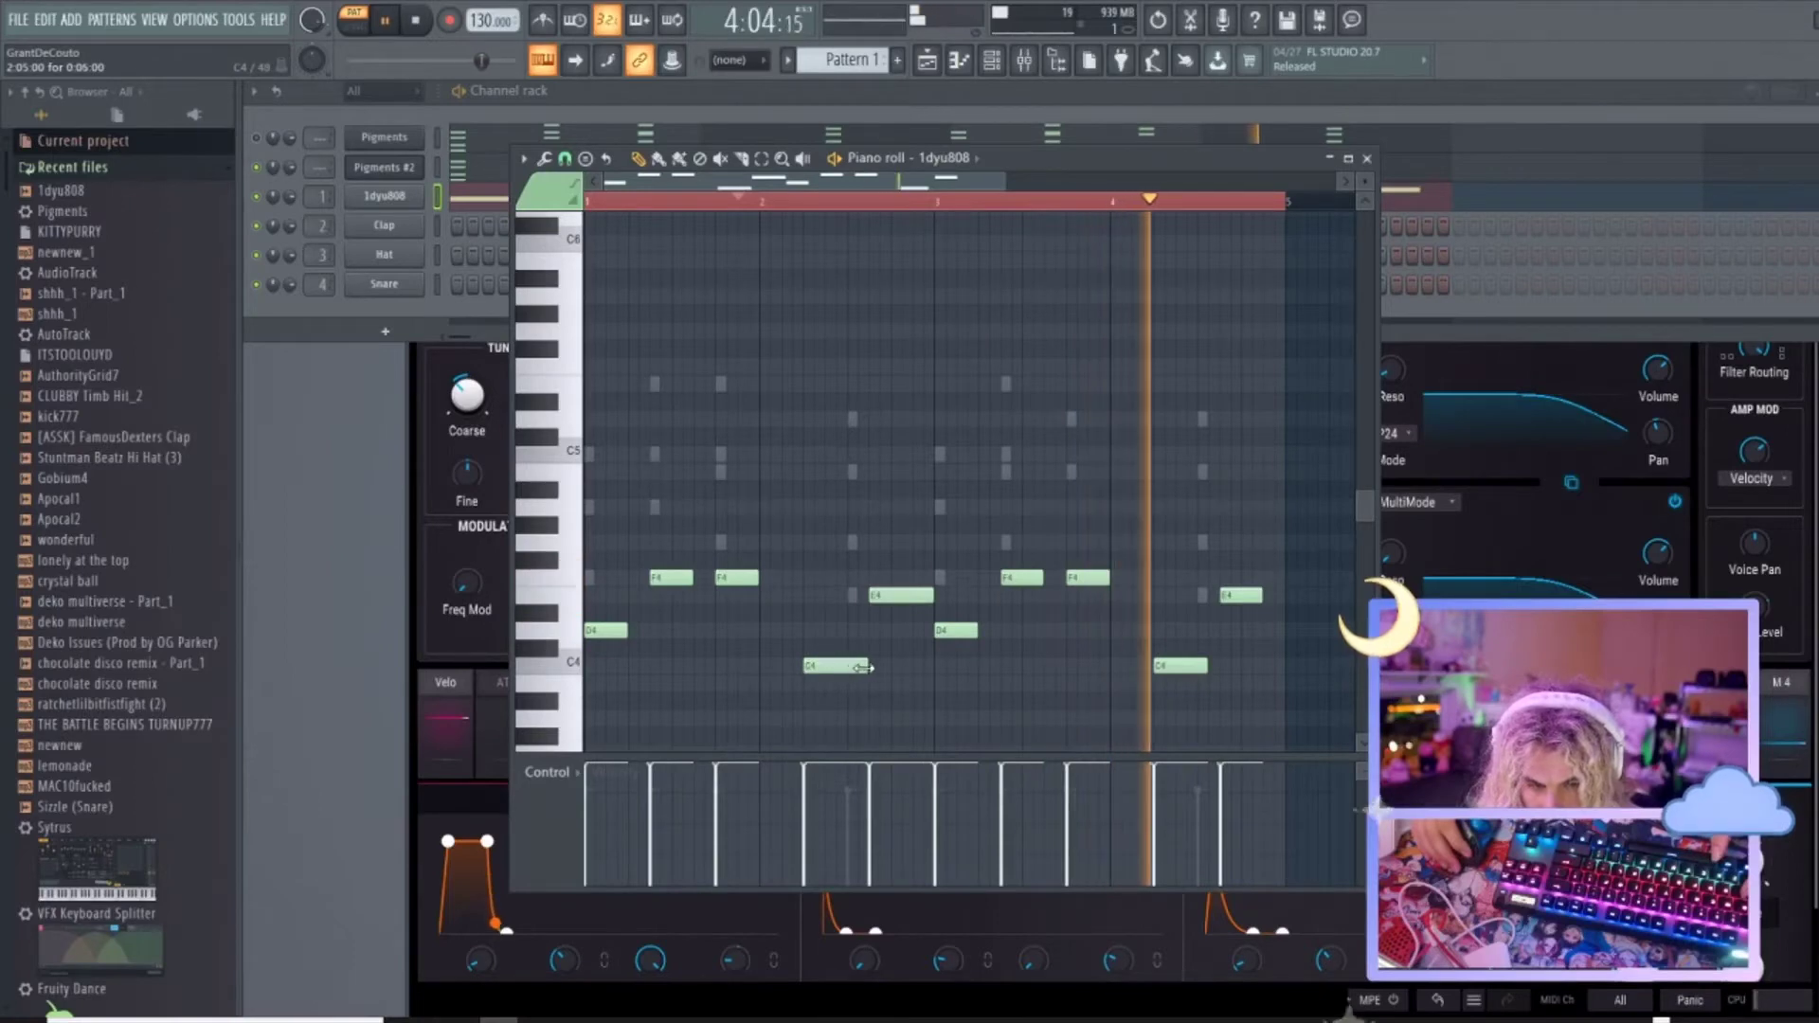
left_click_drag(1261, 597, 1278, 596)
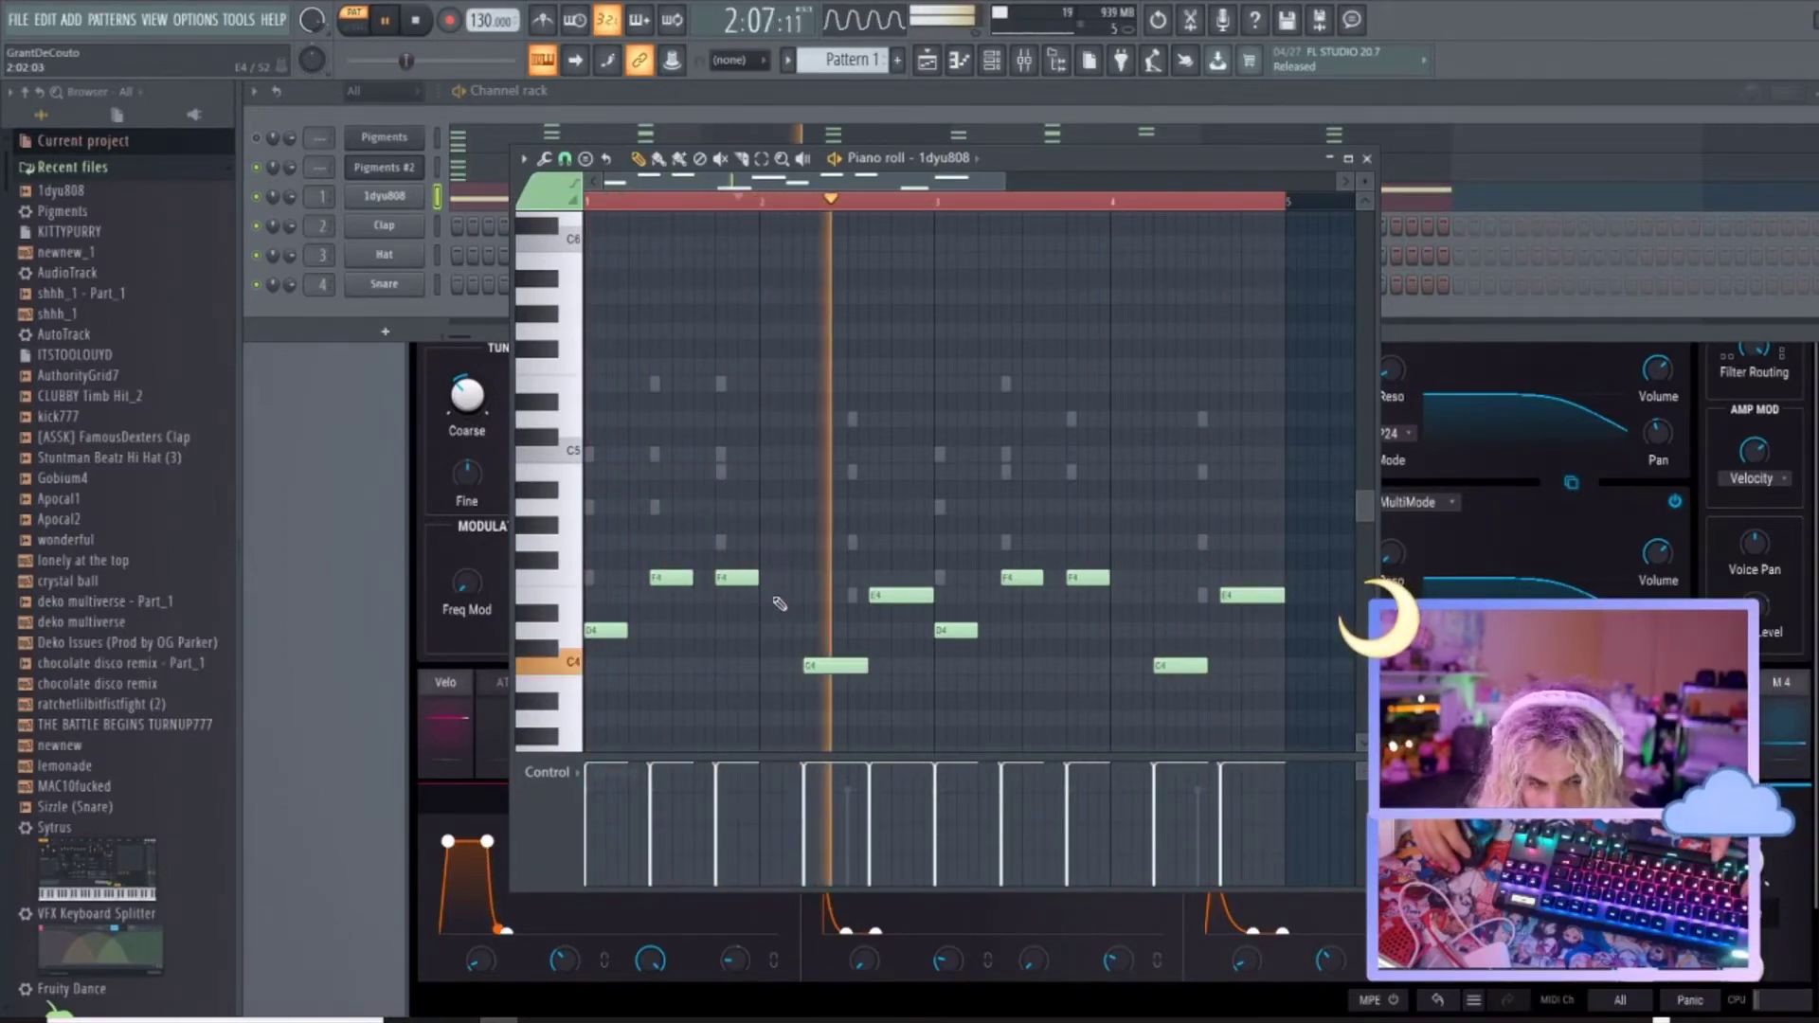
Lengthen the D4 notes and the first F4 notes in bars 1 and 3 so each reaches the following note.
left_click_drag(976, 630, 999, 630)
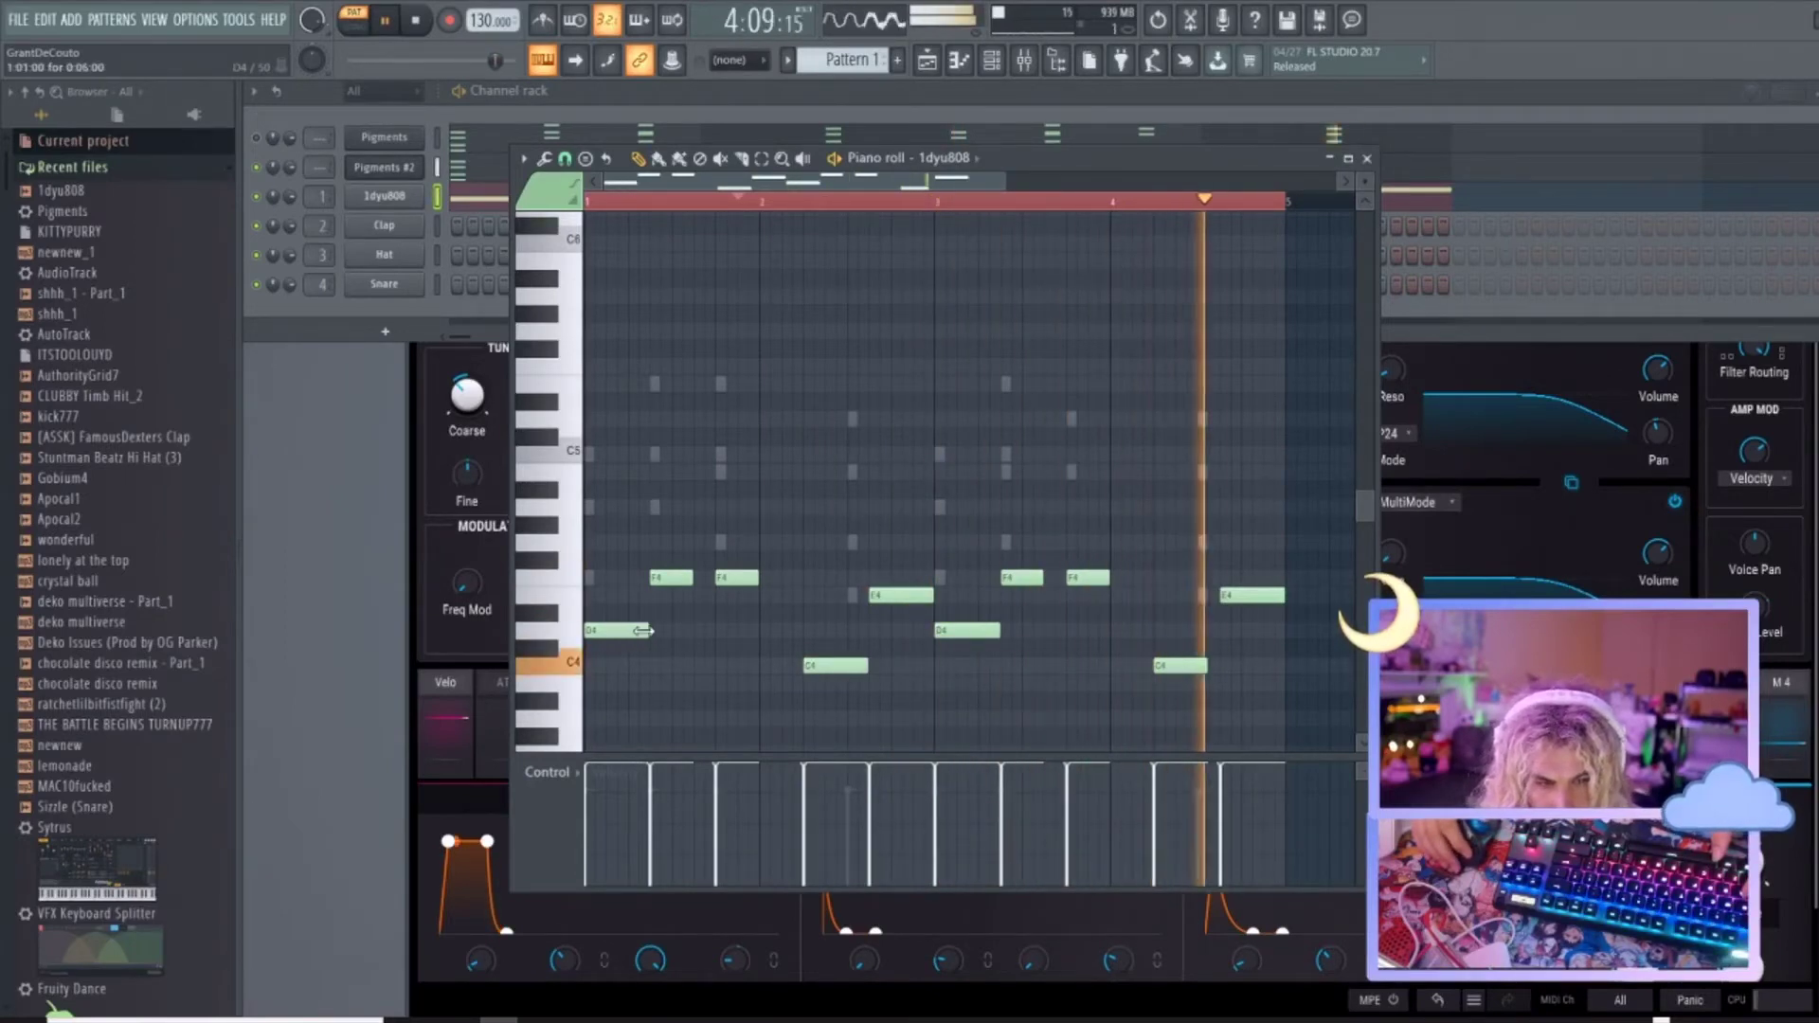
left_click_drag(692, 577, 715, 577)
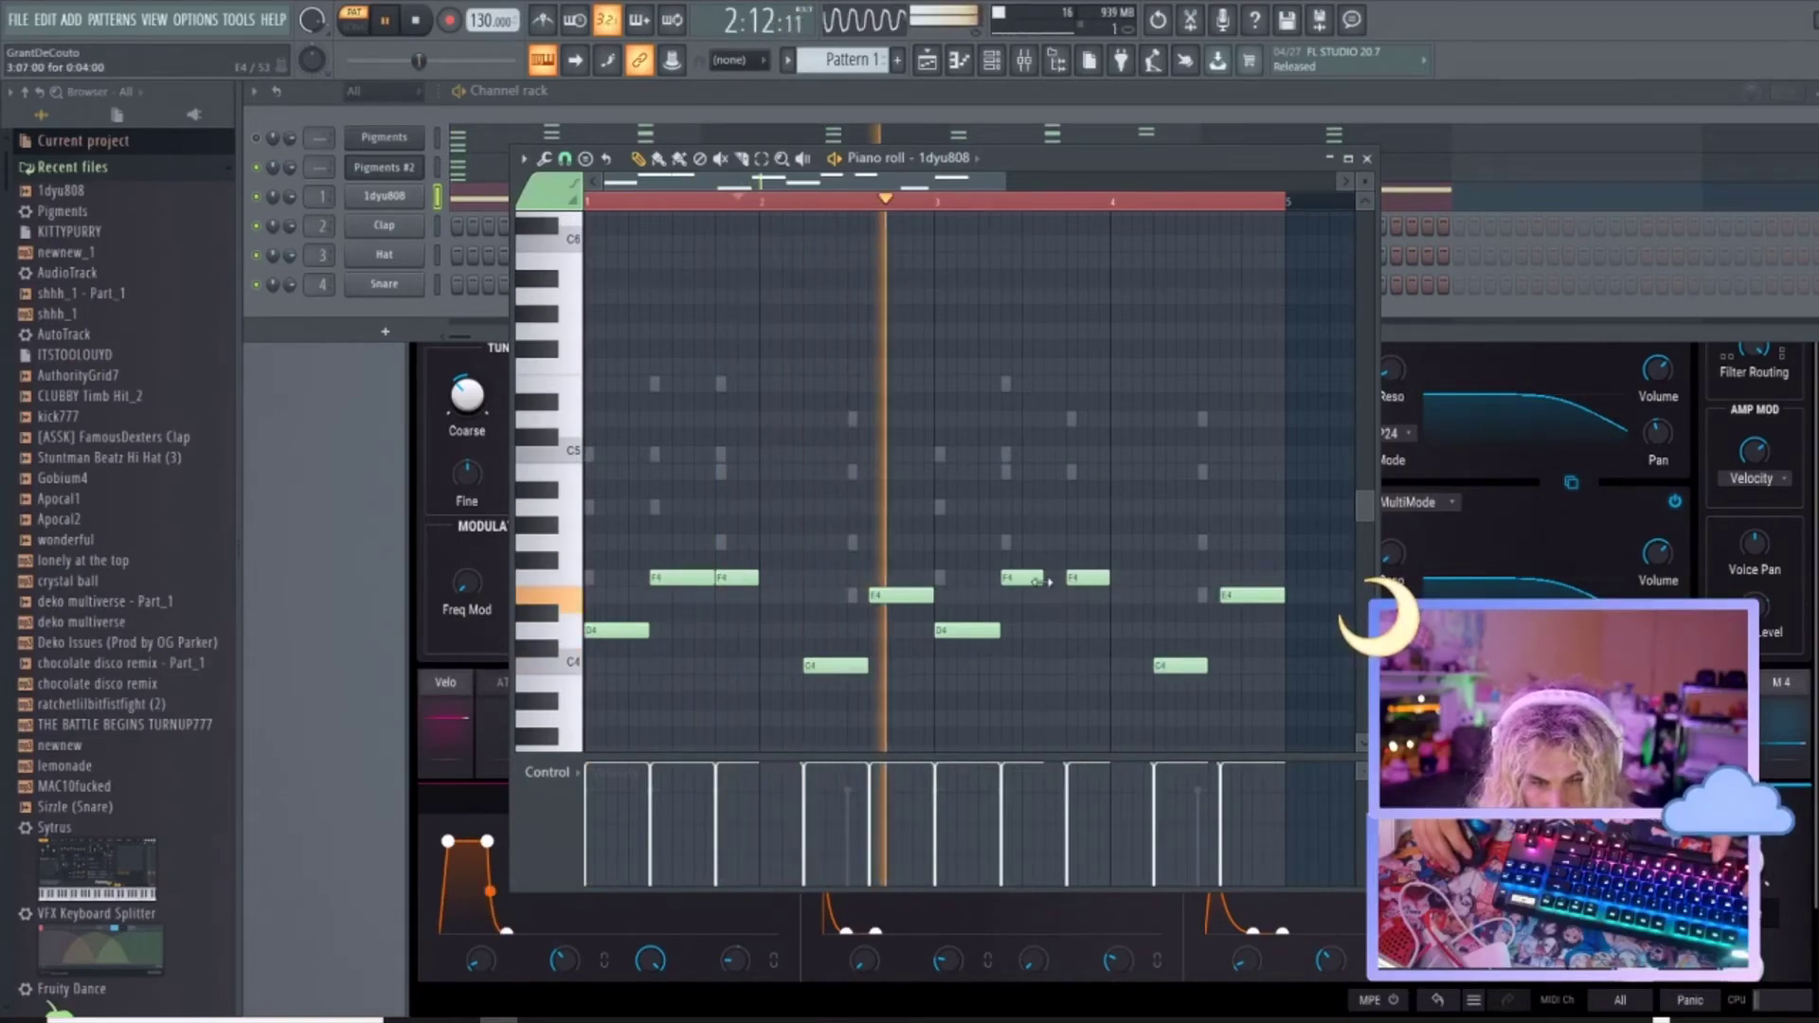
left_click_drag(1041, 578, 1066, 578)
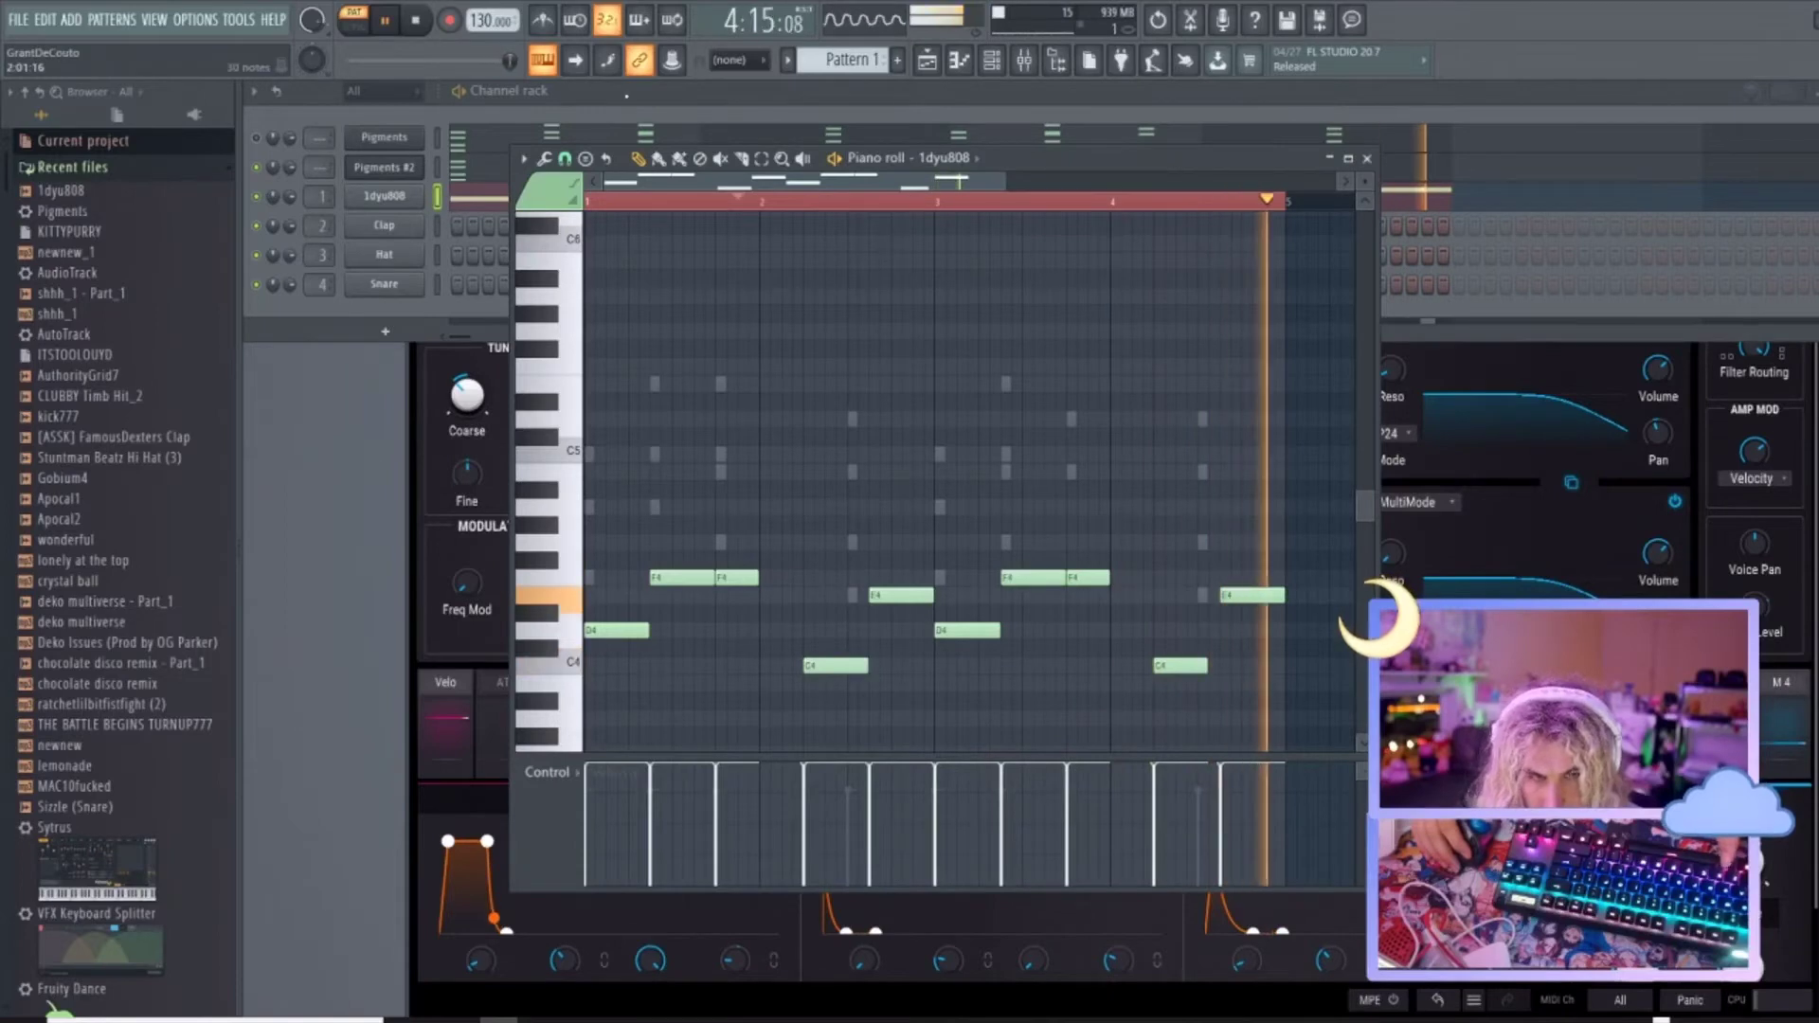
Add the Stuntman Beatz Hi Hat (3) sample as a new channel below Clap, fill each 2 steps, and add extra hat hits.
left_click(691, 88)
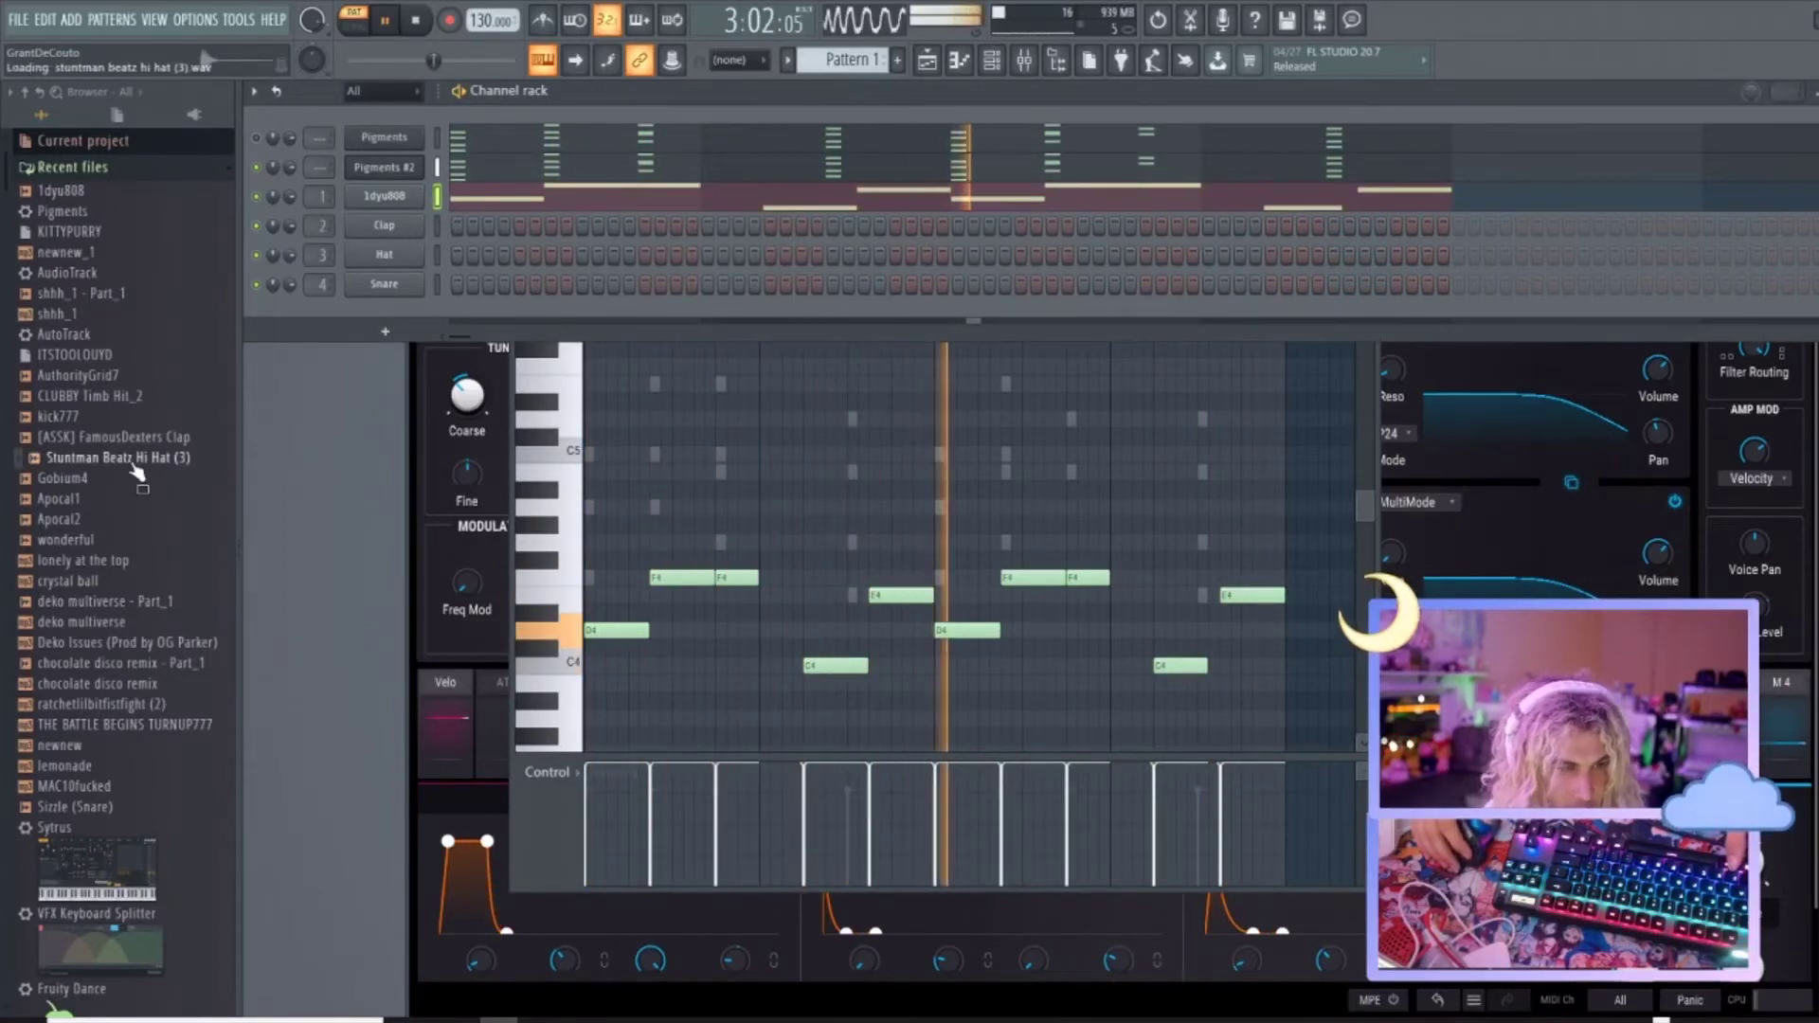
left_click_drag(111, 458, 396, 256)
right_click(396, 256)
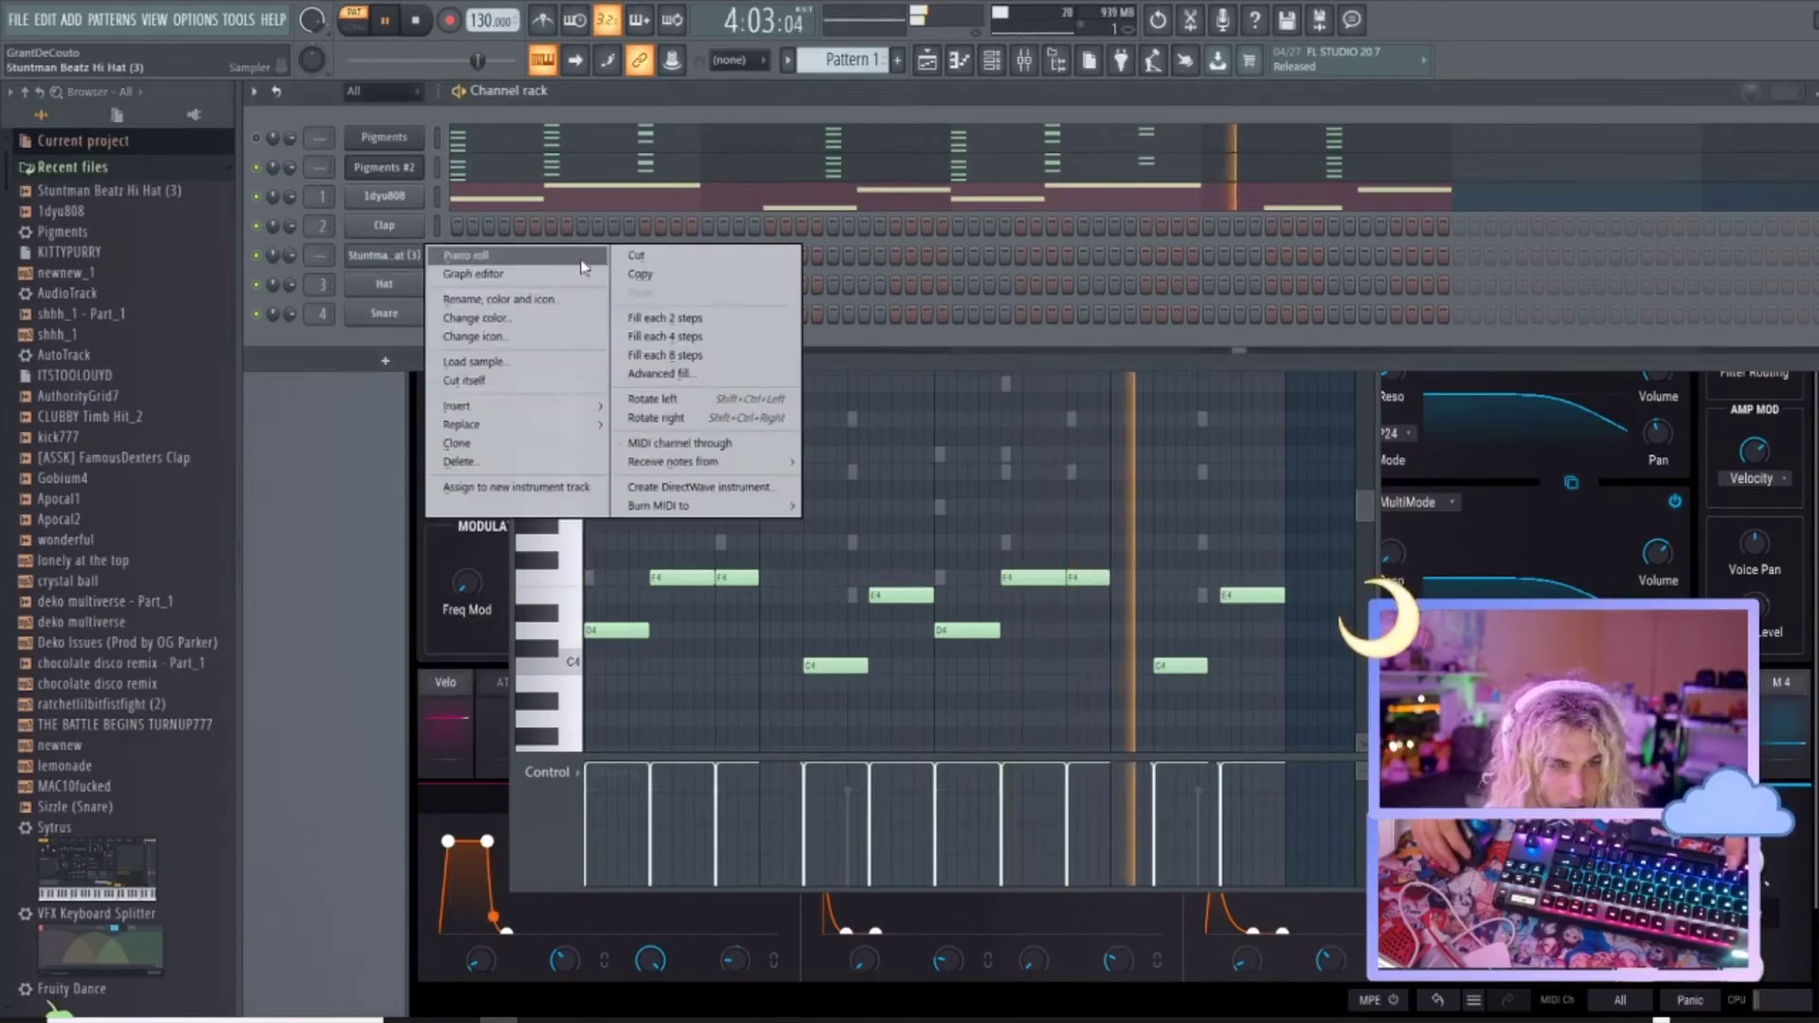
left_click(682, 313)
left_click(535, 256)
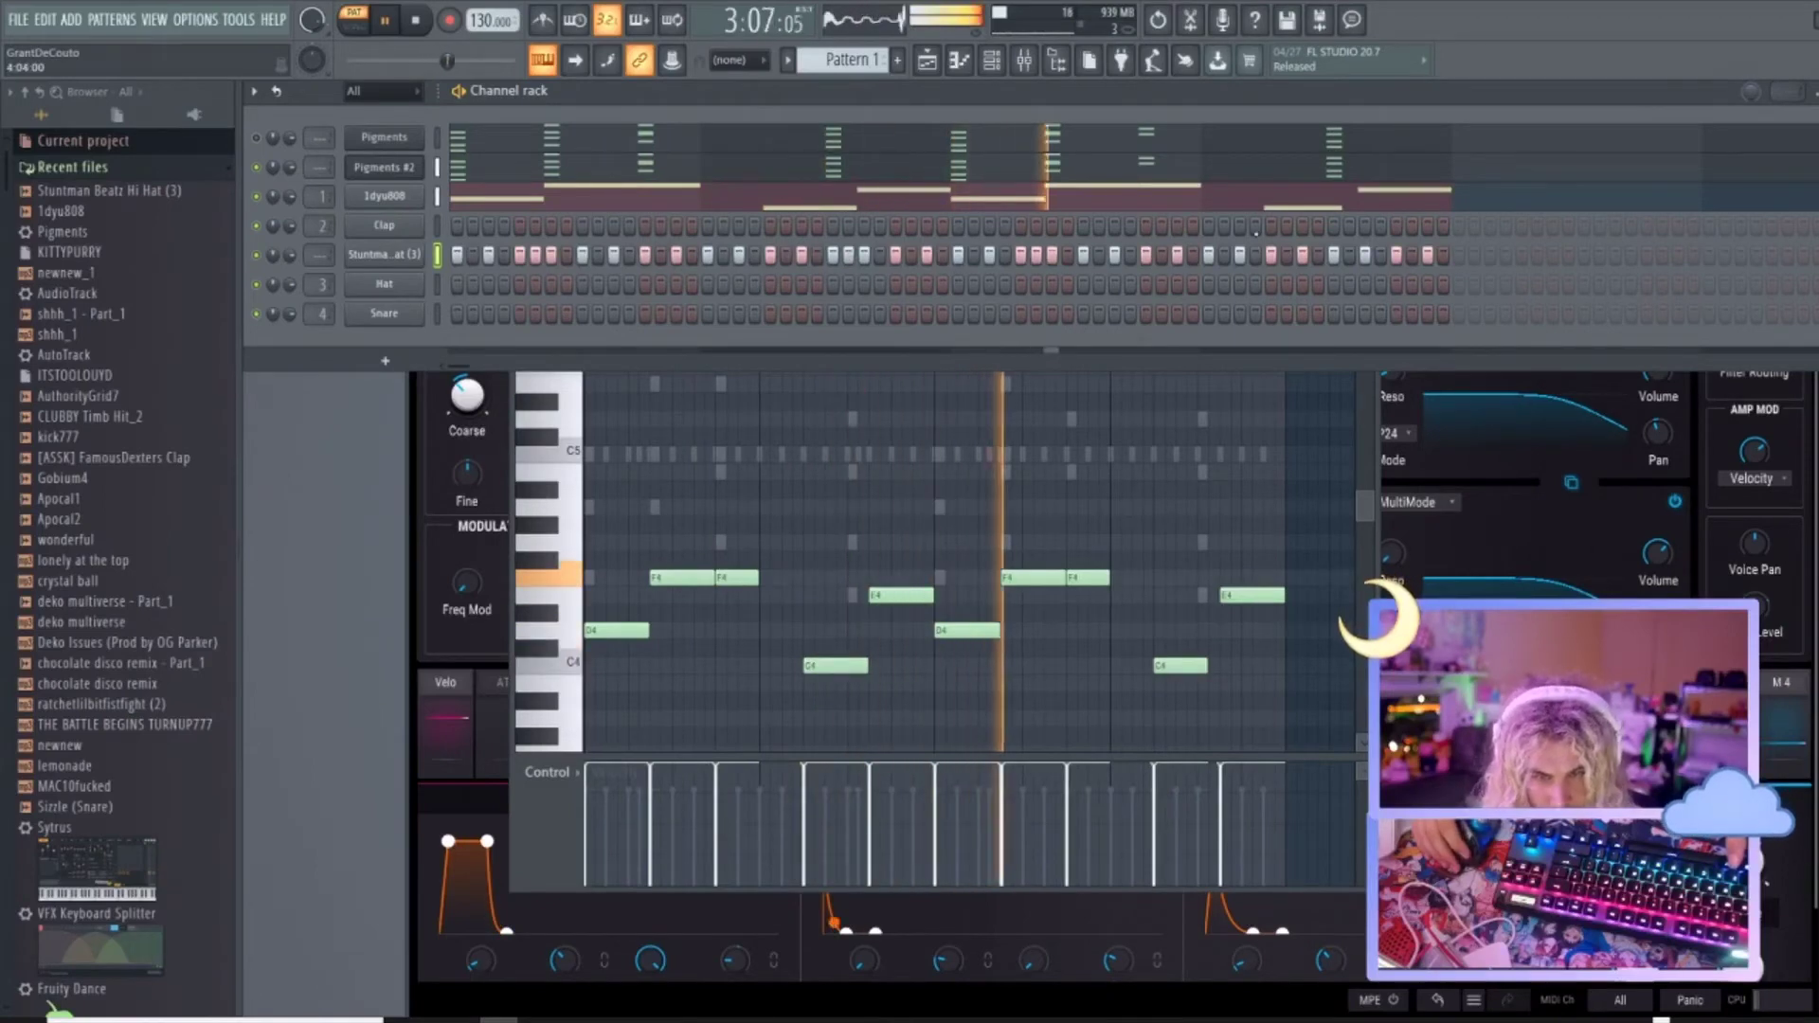
left_click(1348, 254)
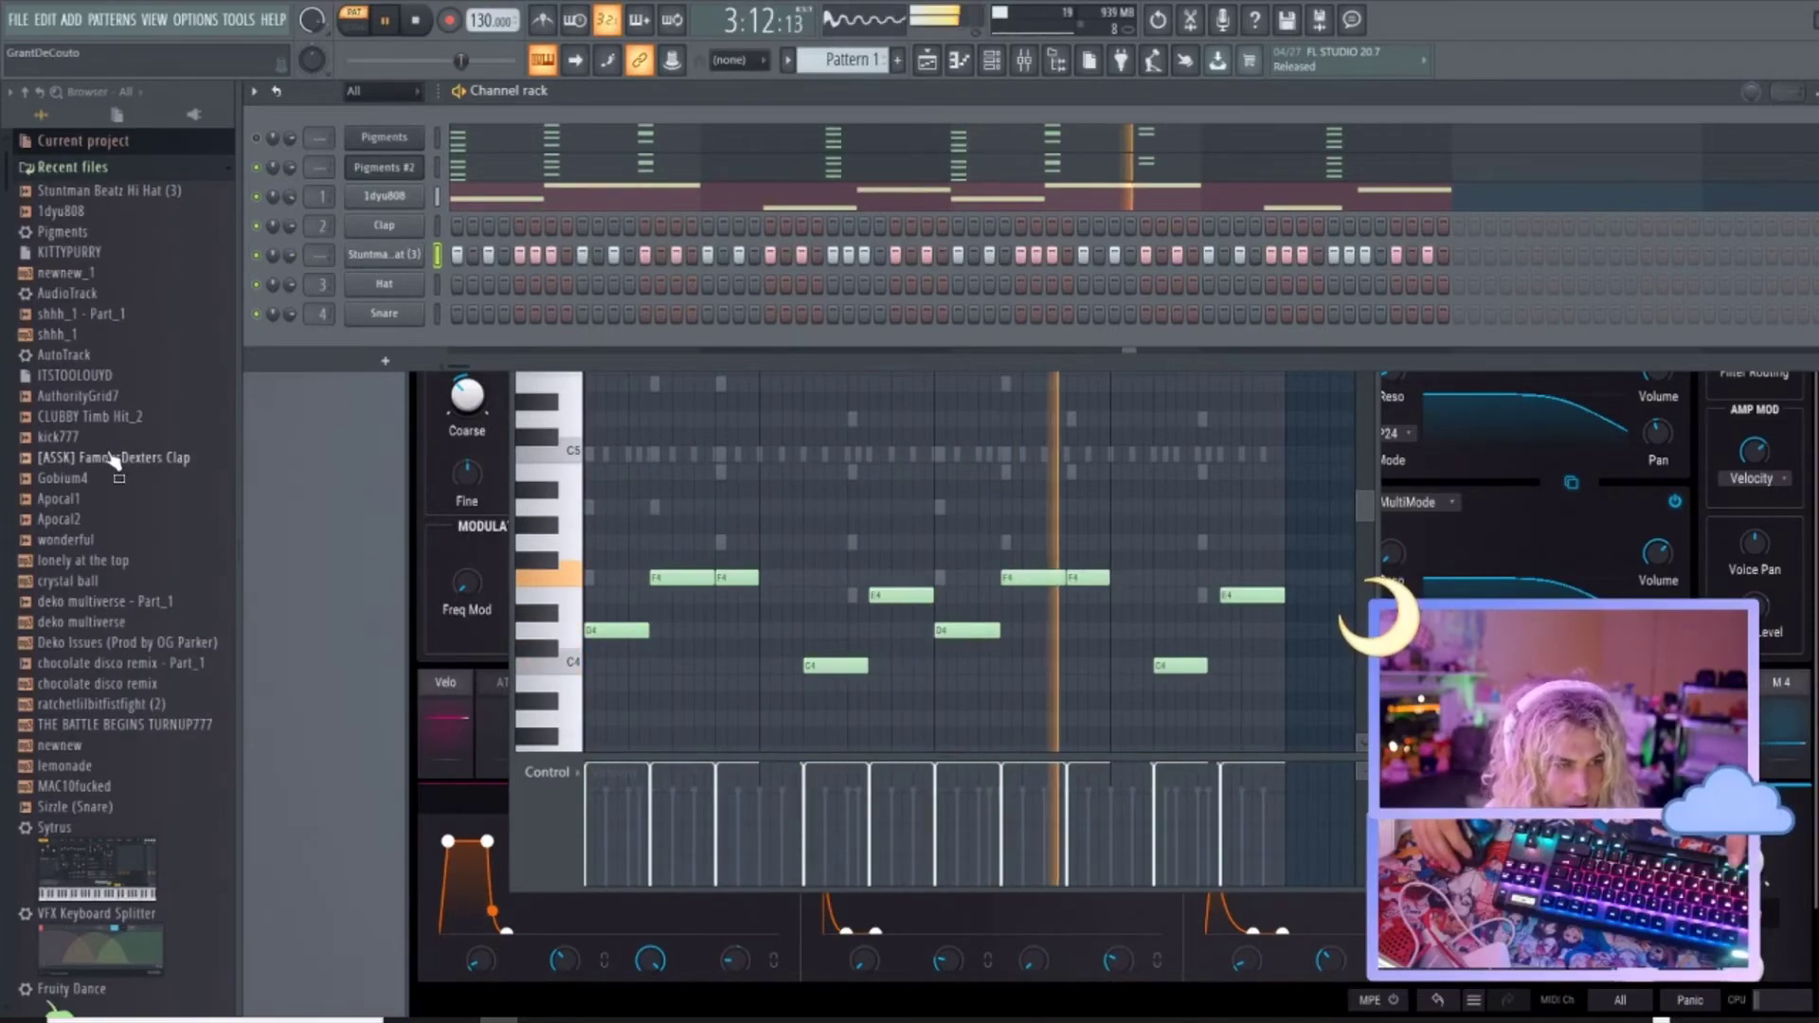
Load [ASSK] FamousDexters Clap onto the Clap channel and place hits on steps 9, 25, 41 and 57.
left_click_drag(112, 459, 384, 225)
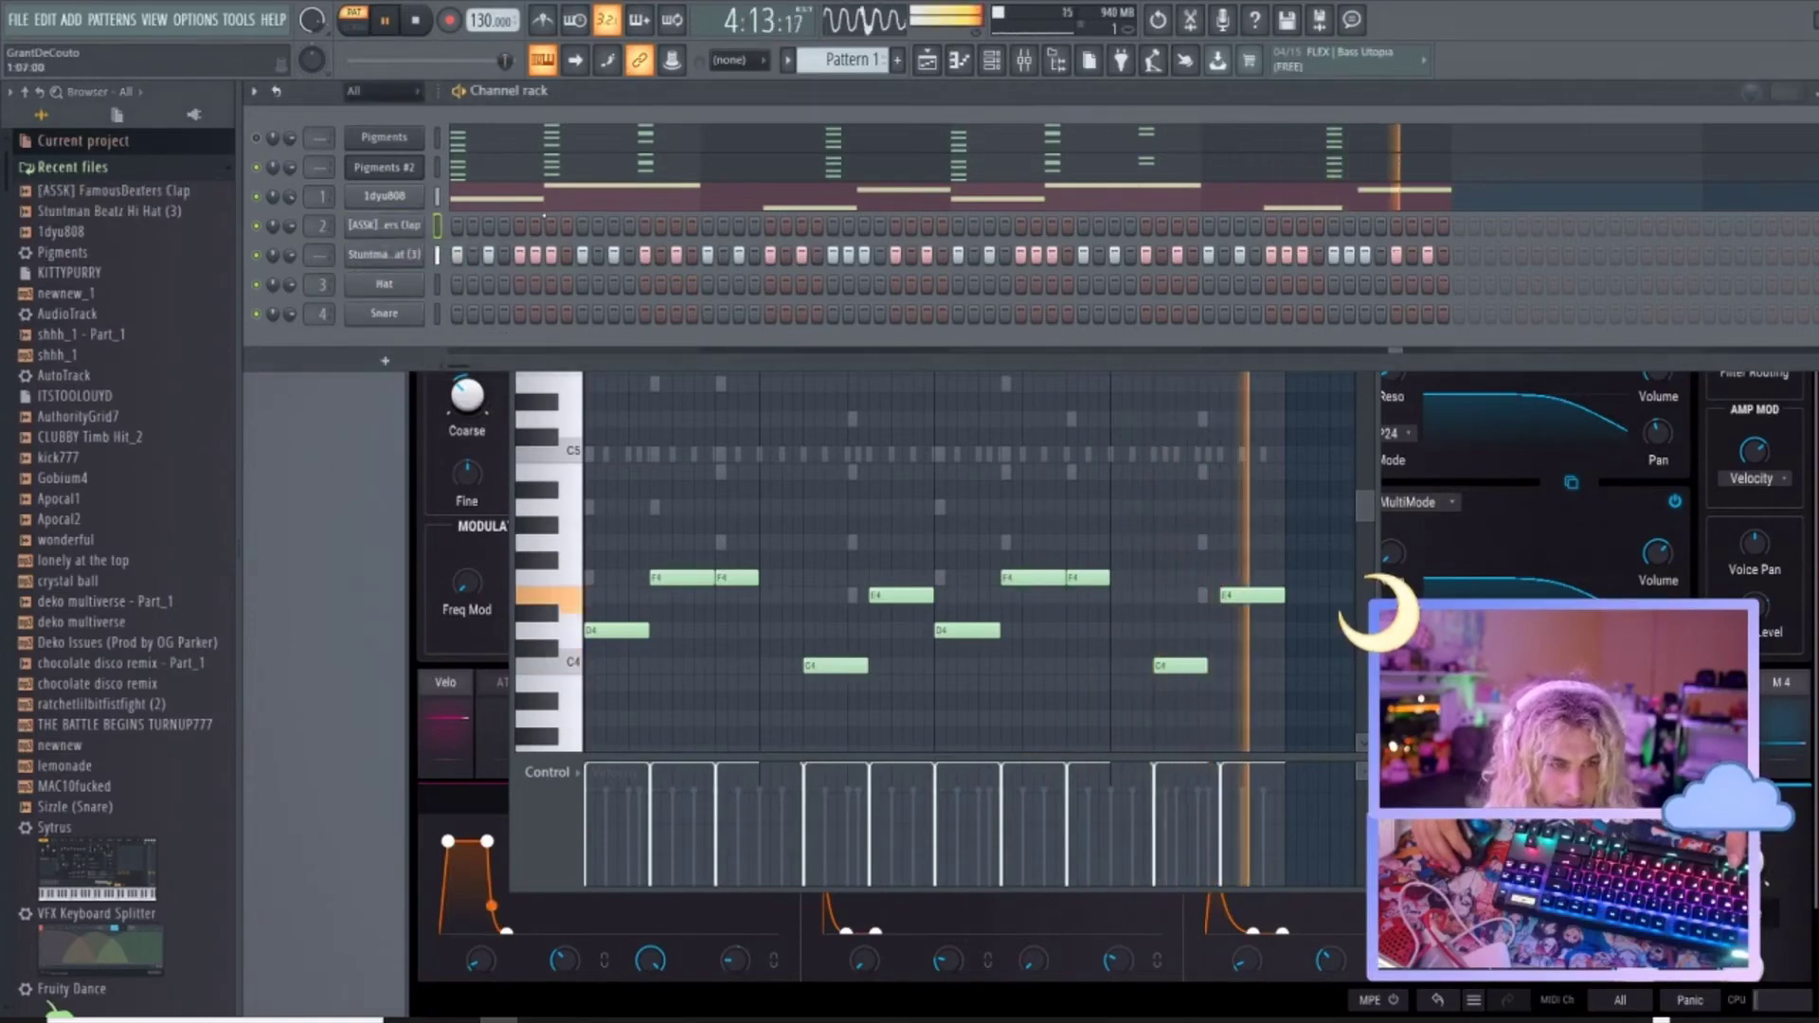
left_click(582, 225)
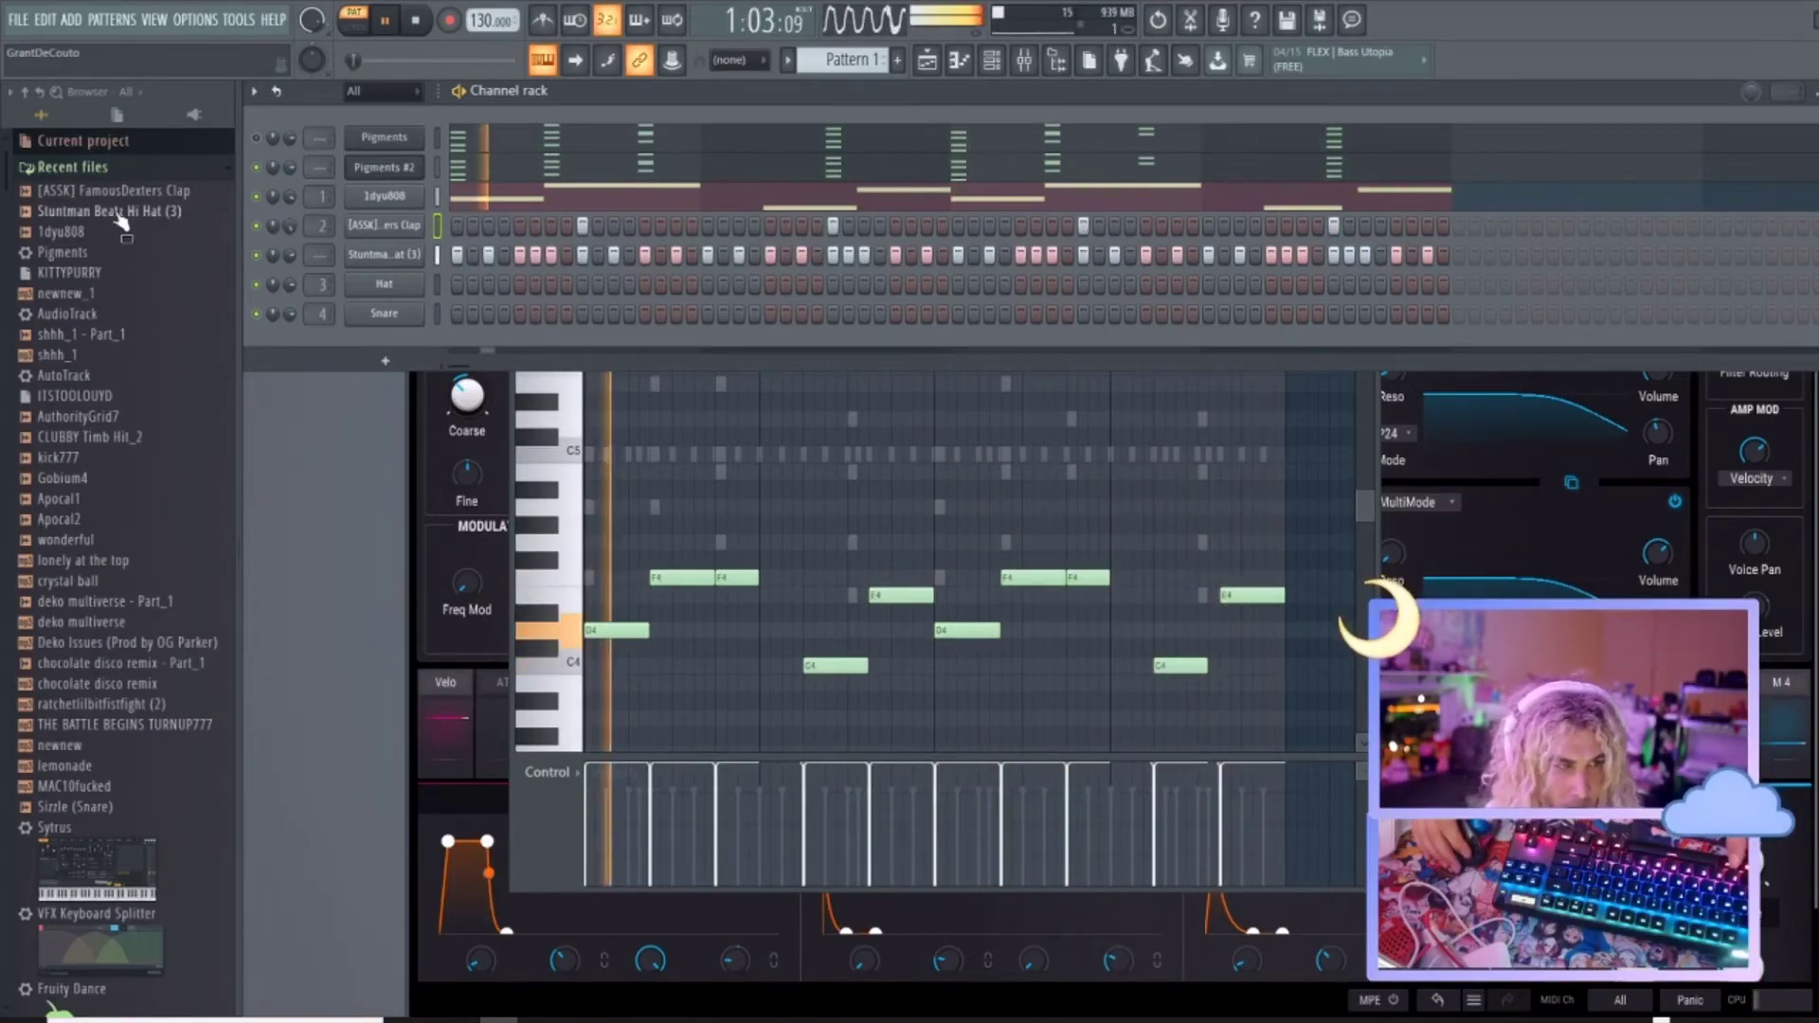
Load the kick777 sample onto the Snare channel and open that channel's piano roll.
left_click_drag(62, 464, 388, 314)
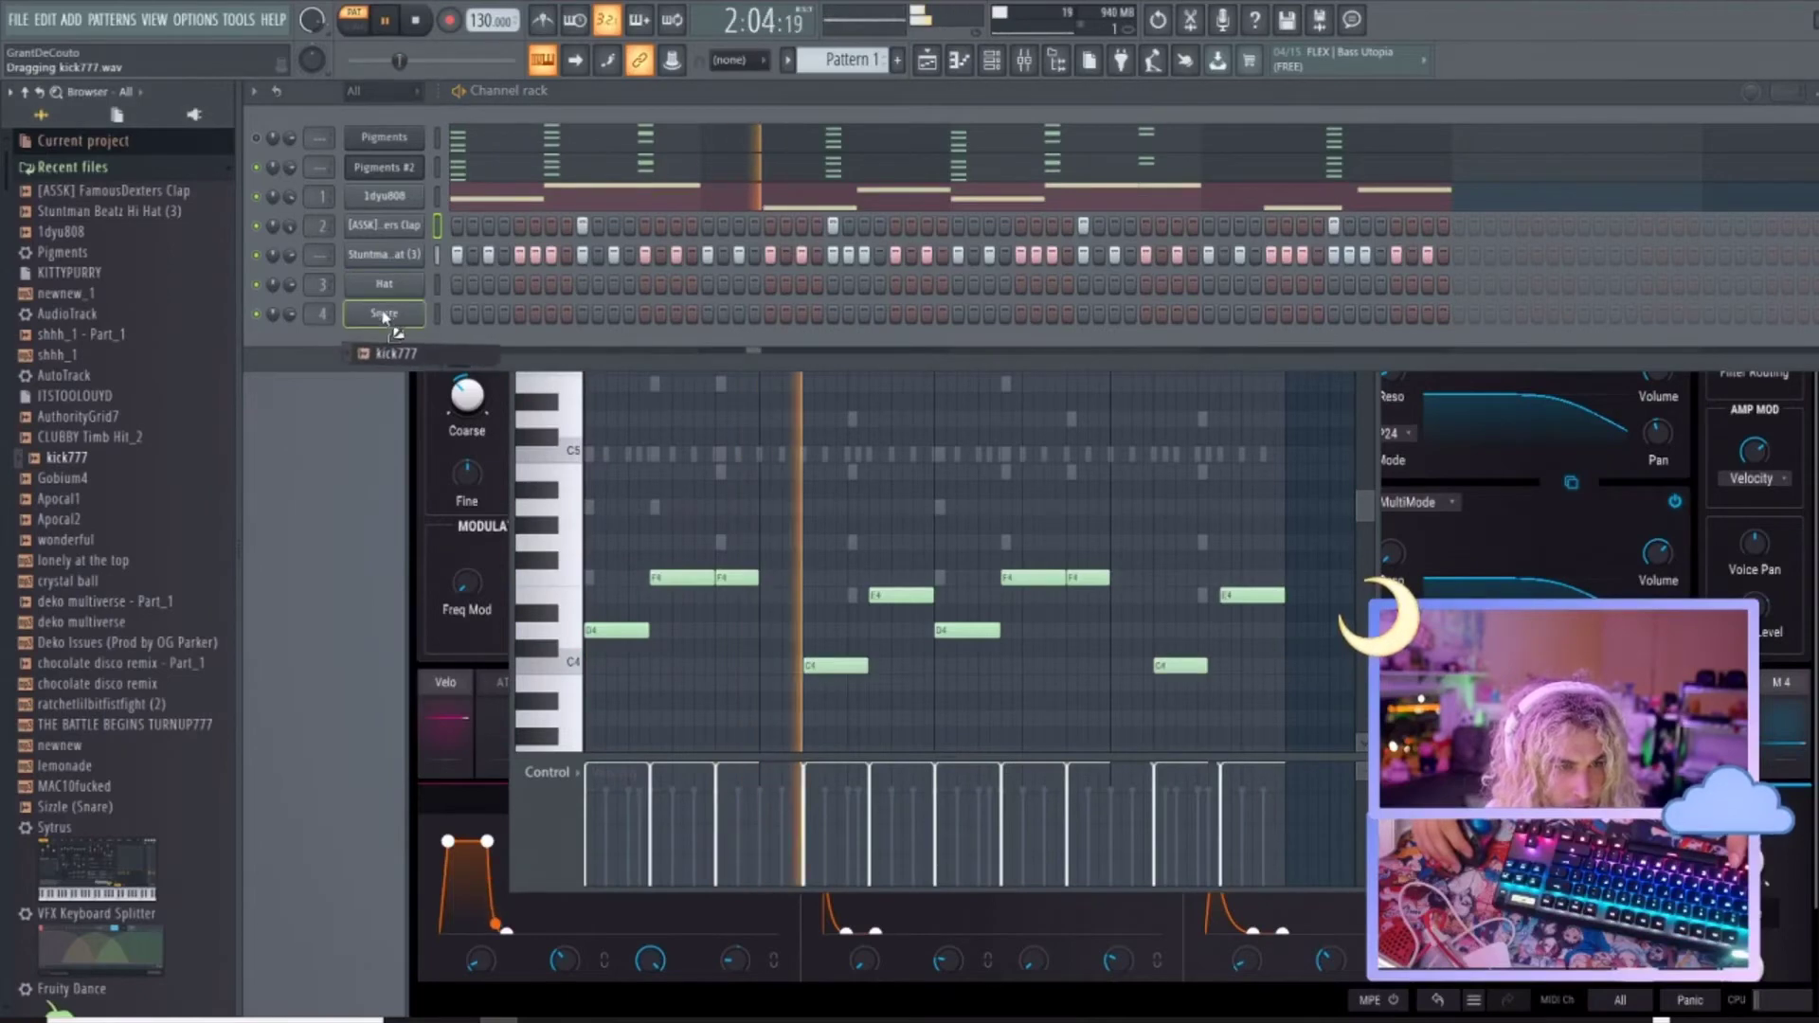
right_click(413, 311)
left_click(460, 313)
Draw five C5 kick notes across bars 1 and 2, starting each one where an 808 note begins.
left_click(597, 453)
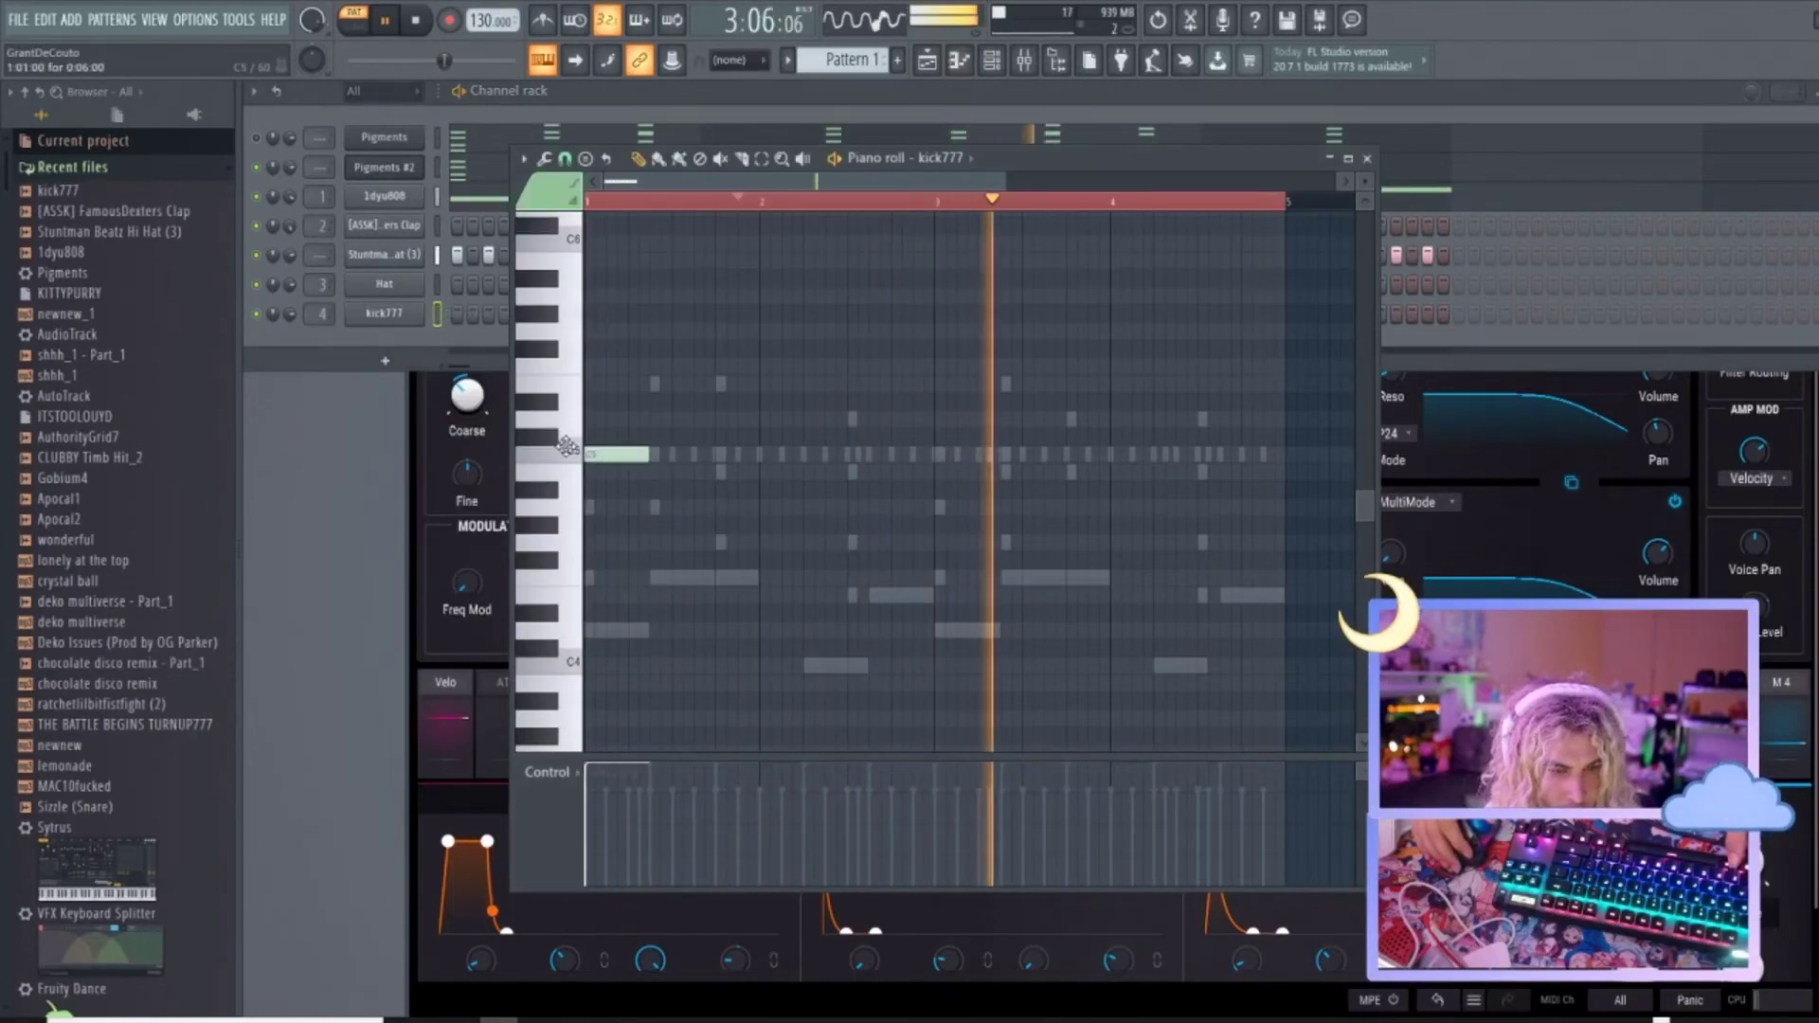
left_click(706, 454)
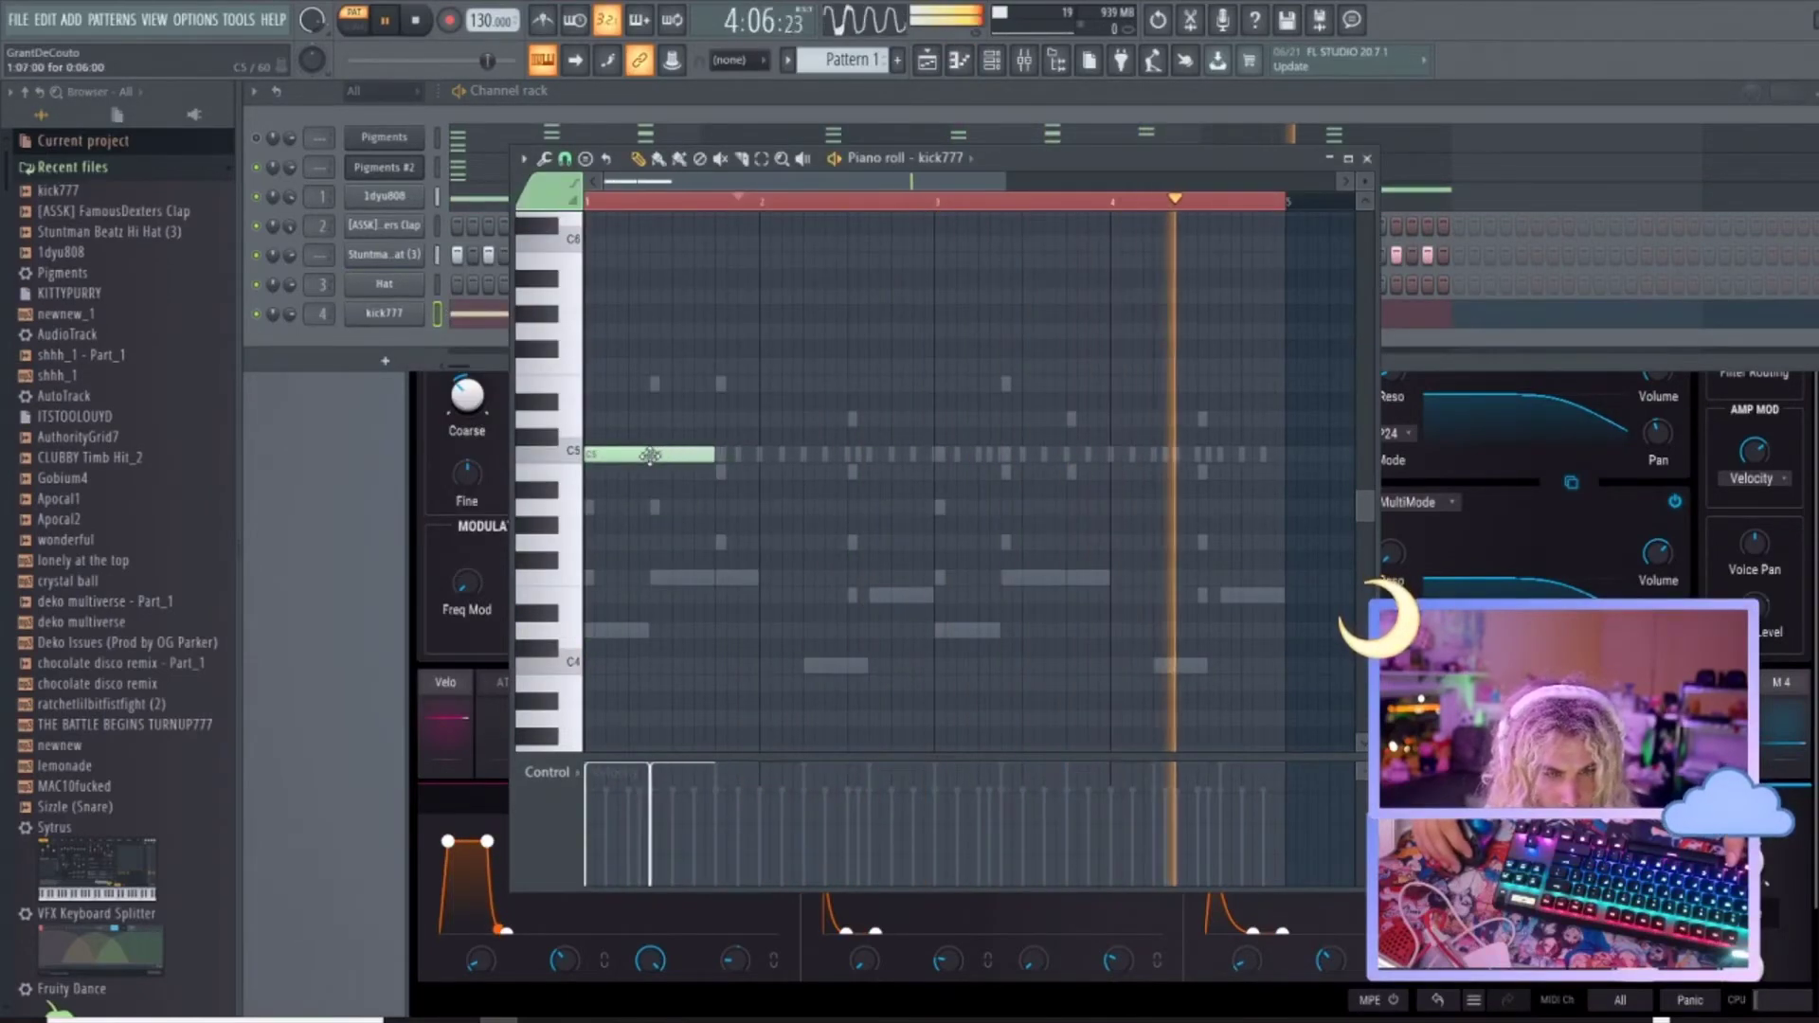
left_click(682, 454)
left_click(815, 454)
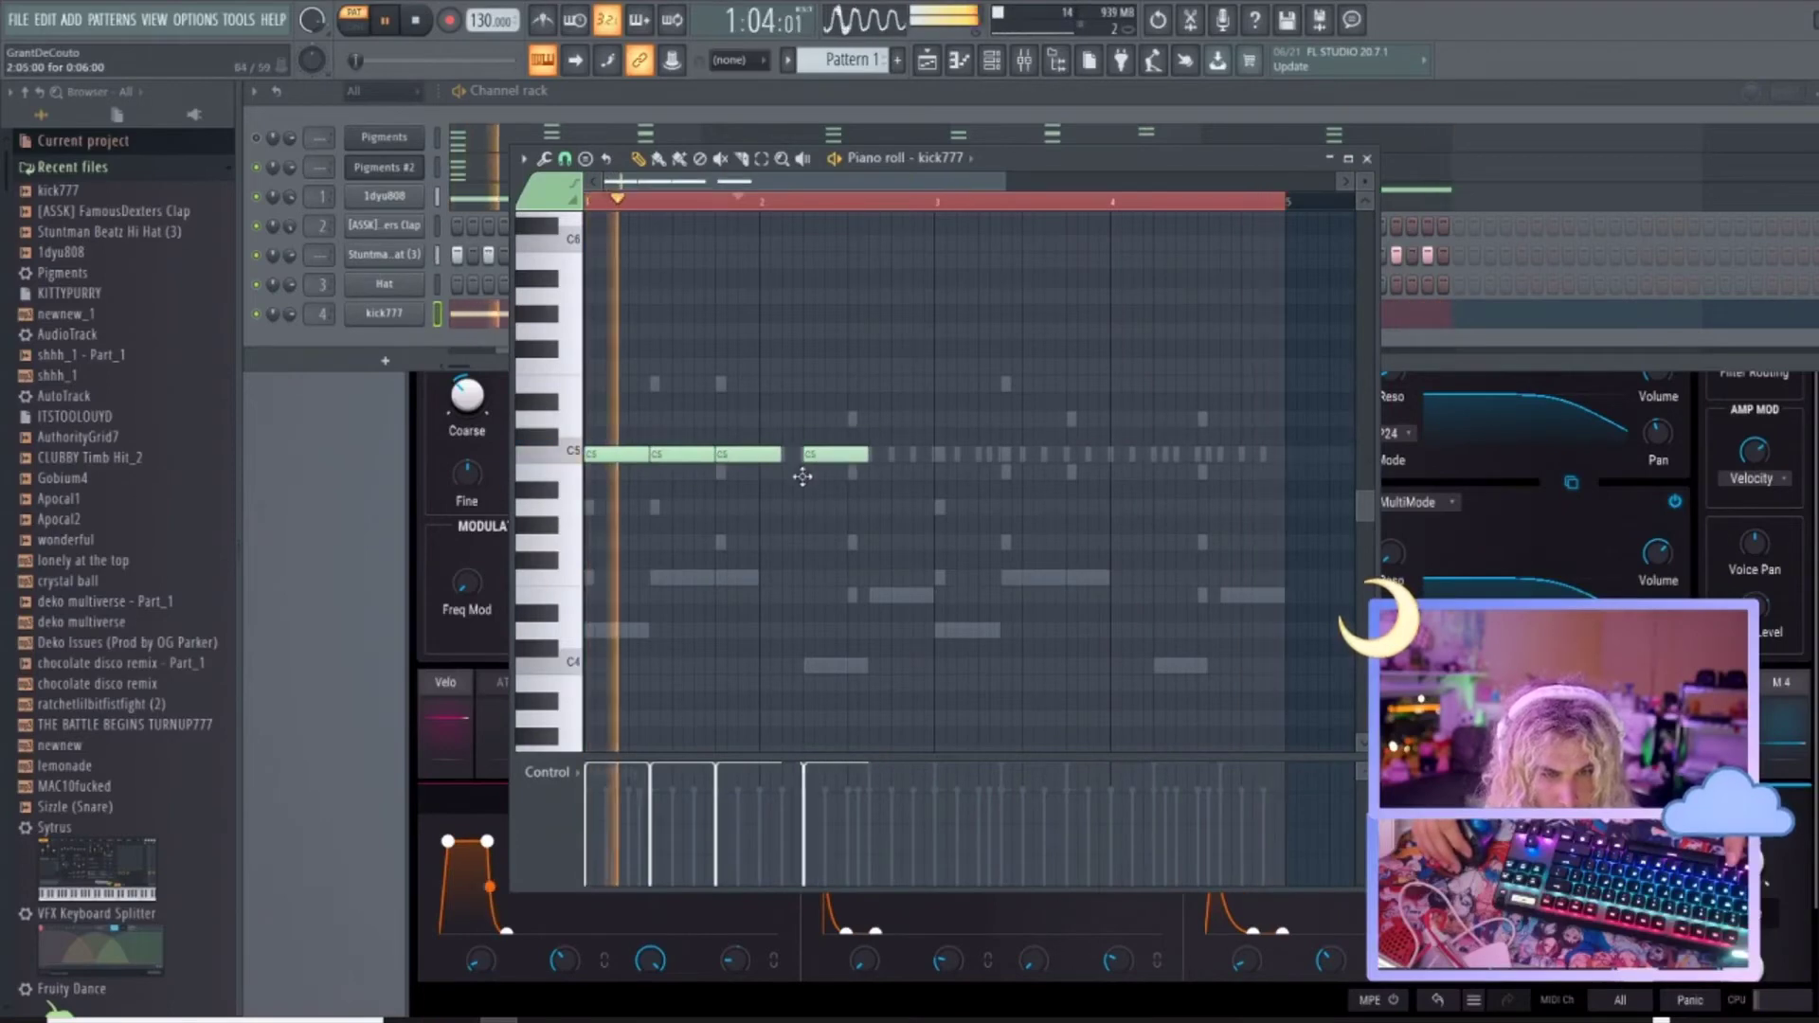
left_click(888, 454)
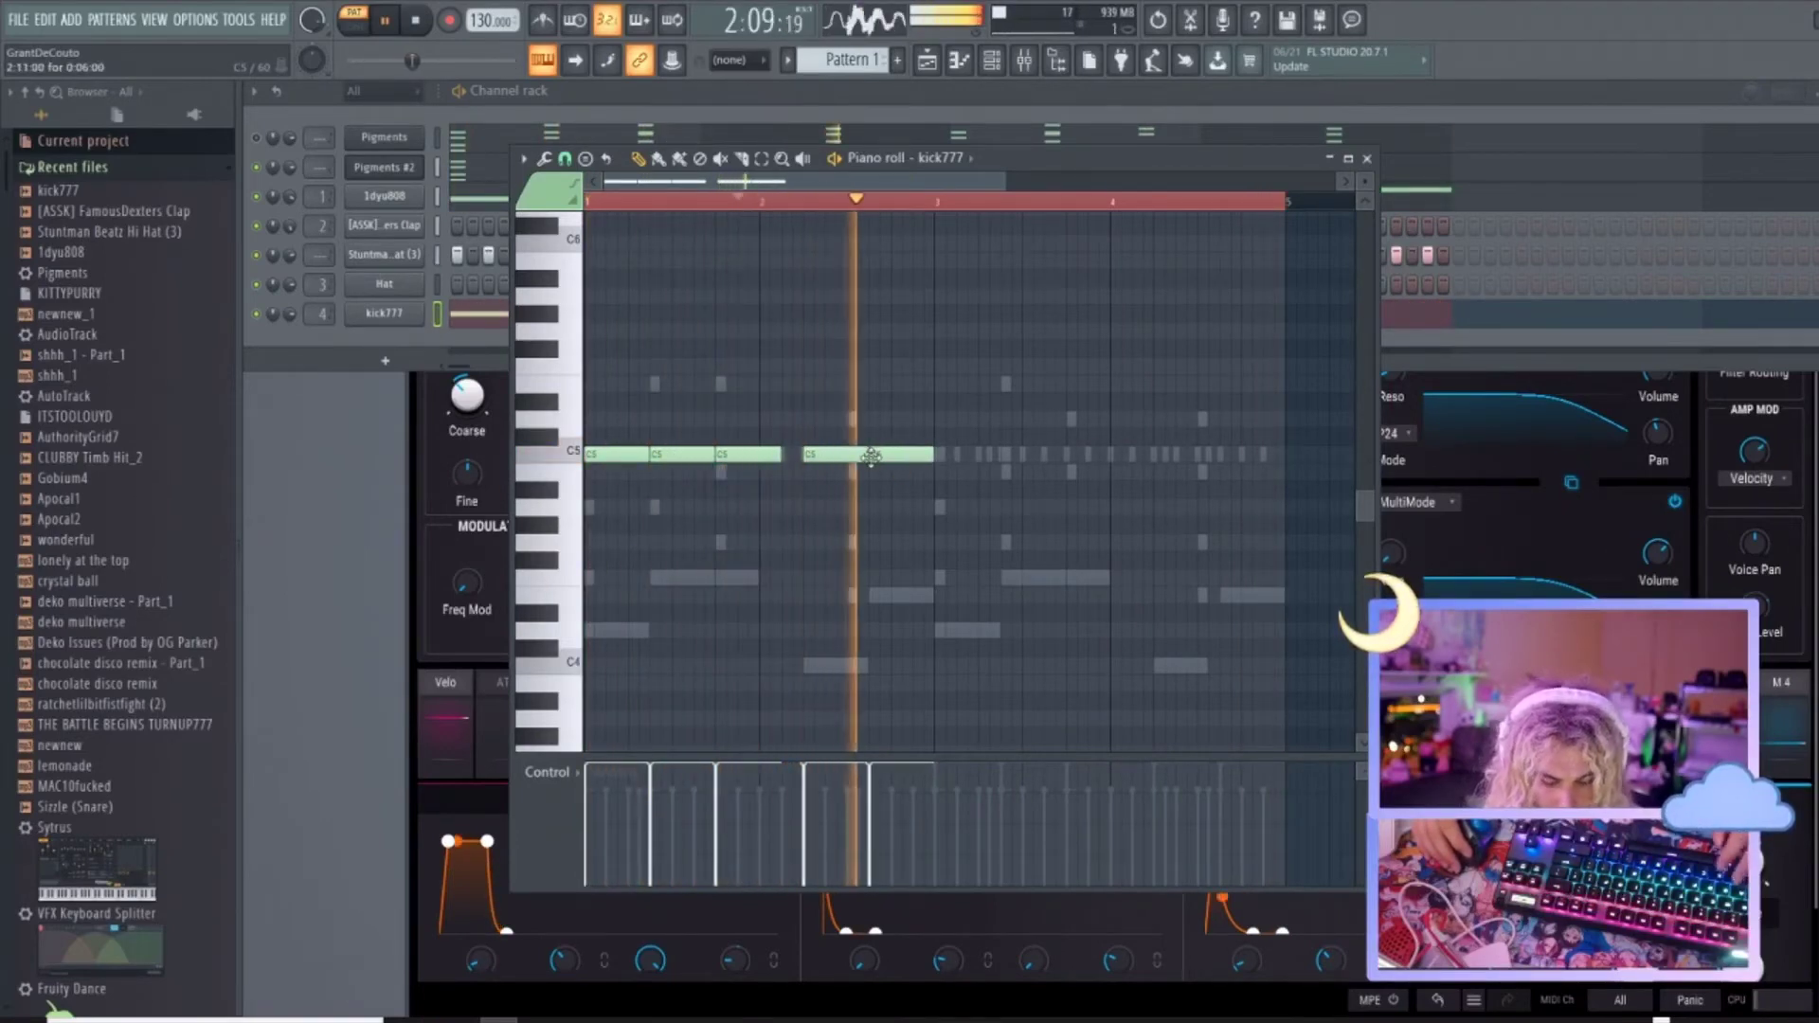
Duplicate the five kick notes from bars 1 and 2 into bars 3 and 4 of the kick777 piano roll.
key("ctrl+a")
key("Delete")
key("ctrl+z")
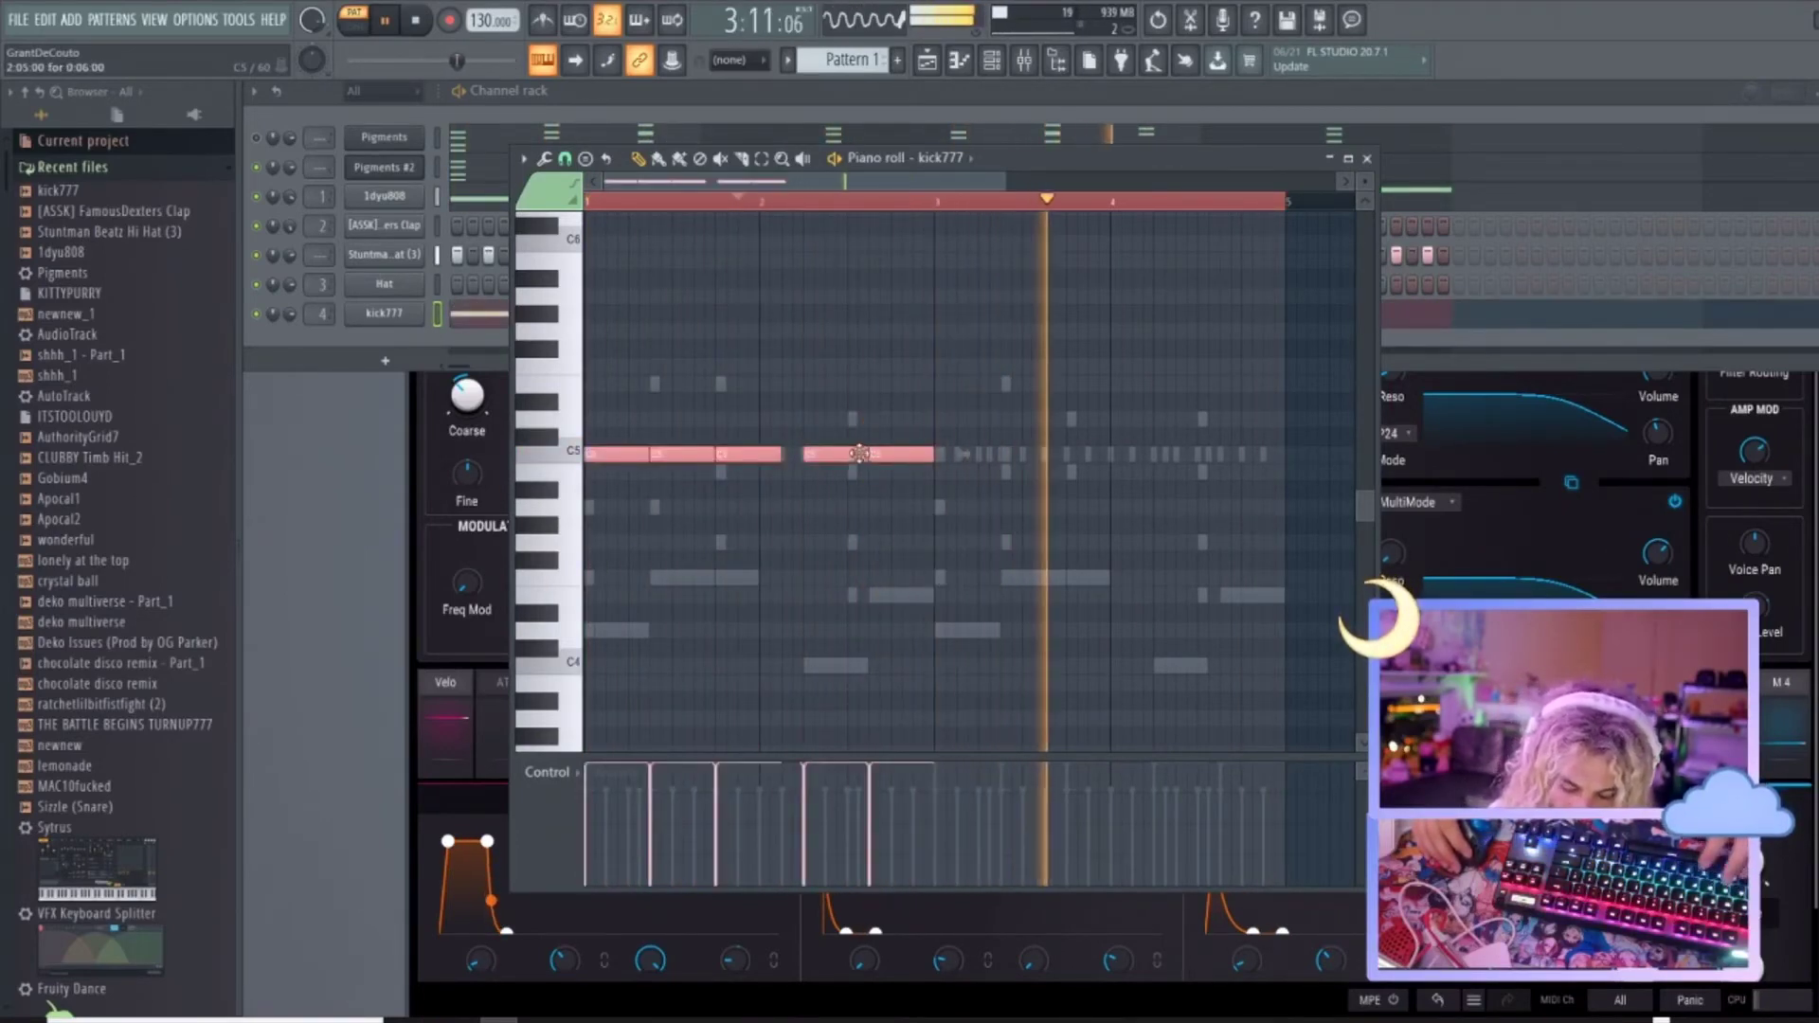
key("ctrl+b")
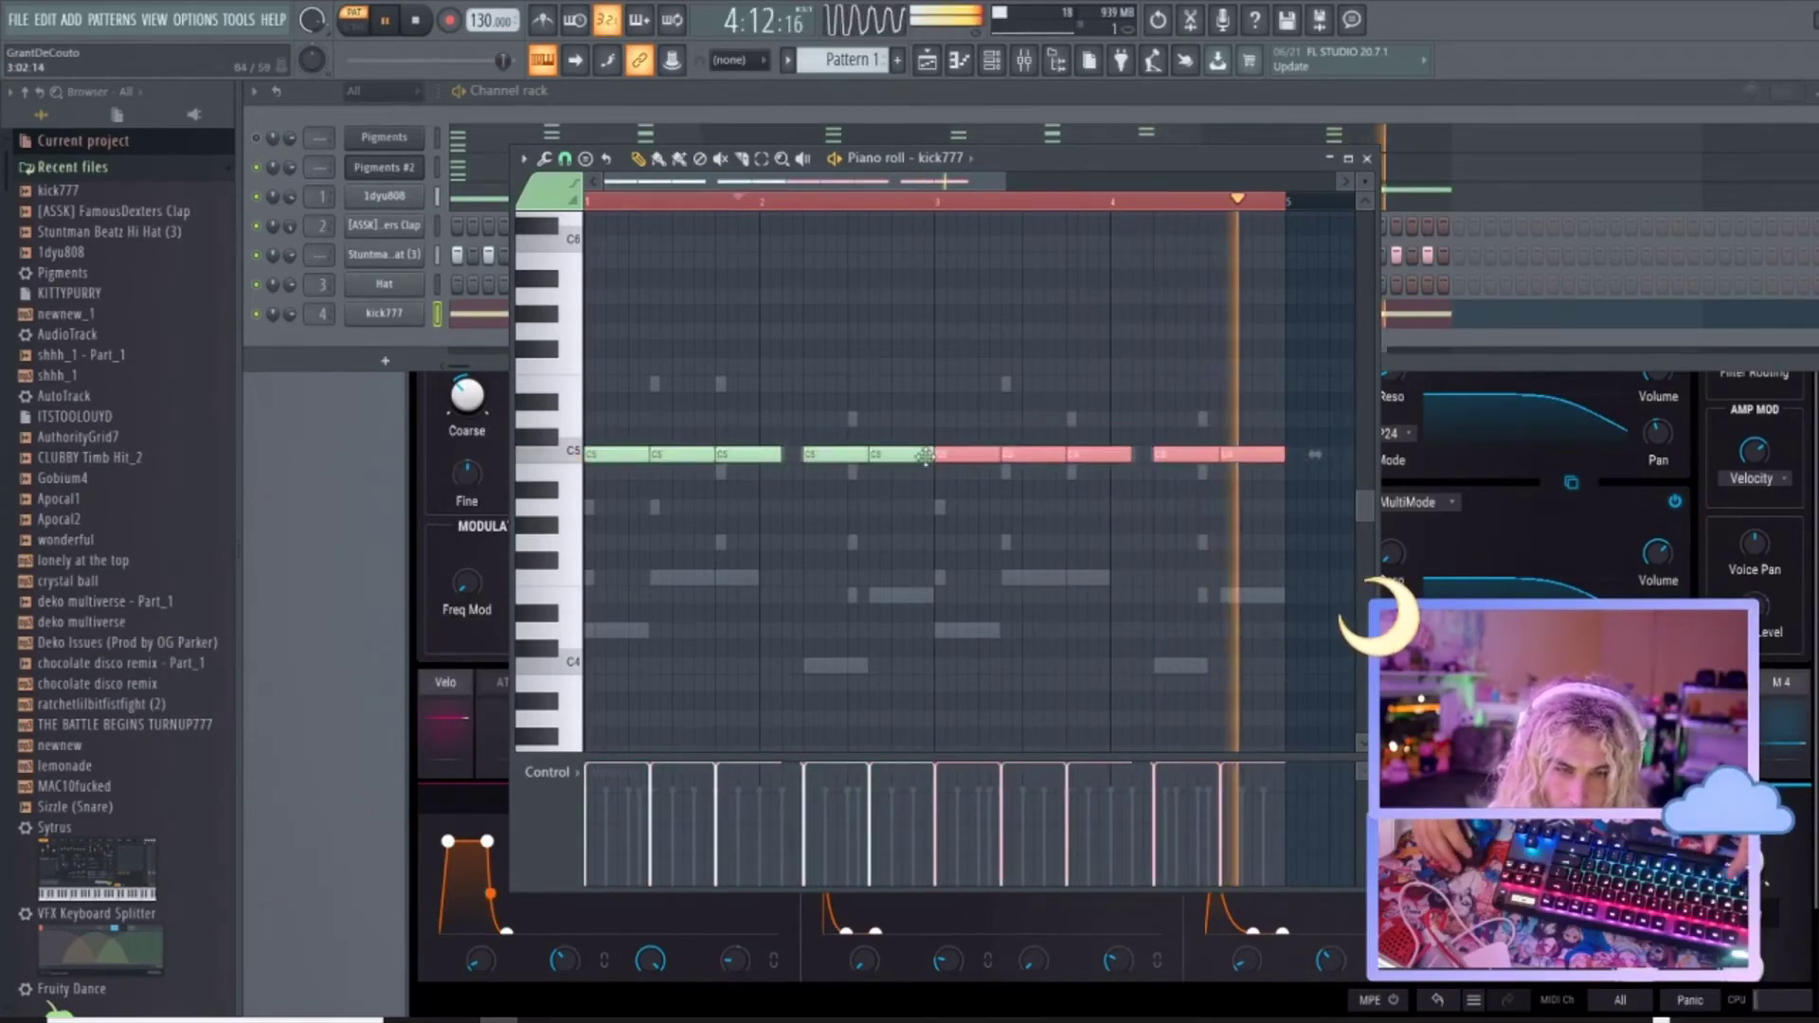
Return to the channel rack and open the sampler settings of the 1dyu808 channel.
key("F6")
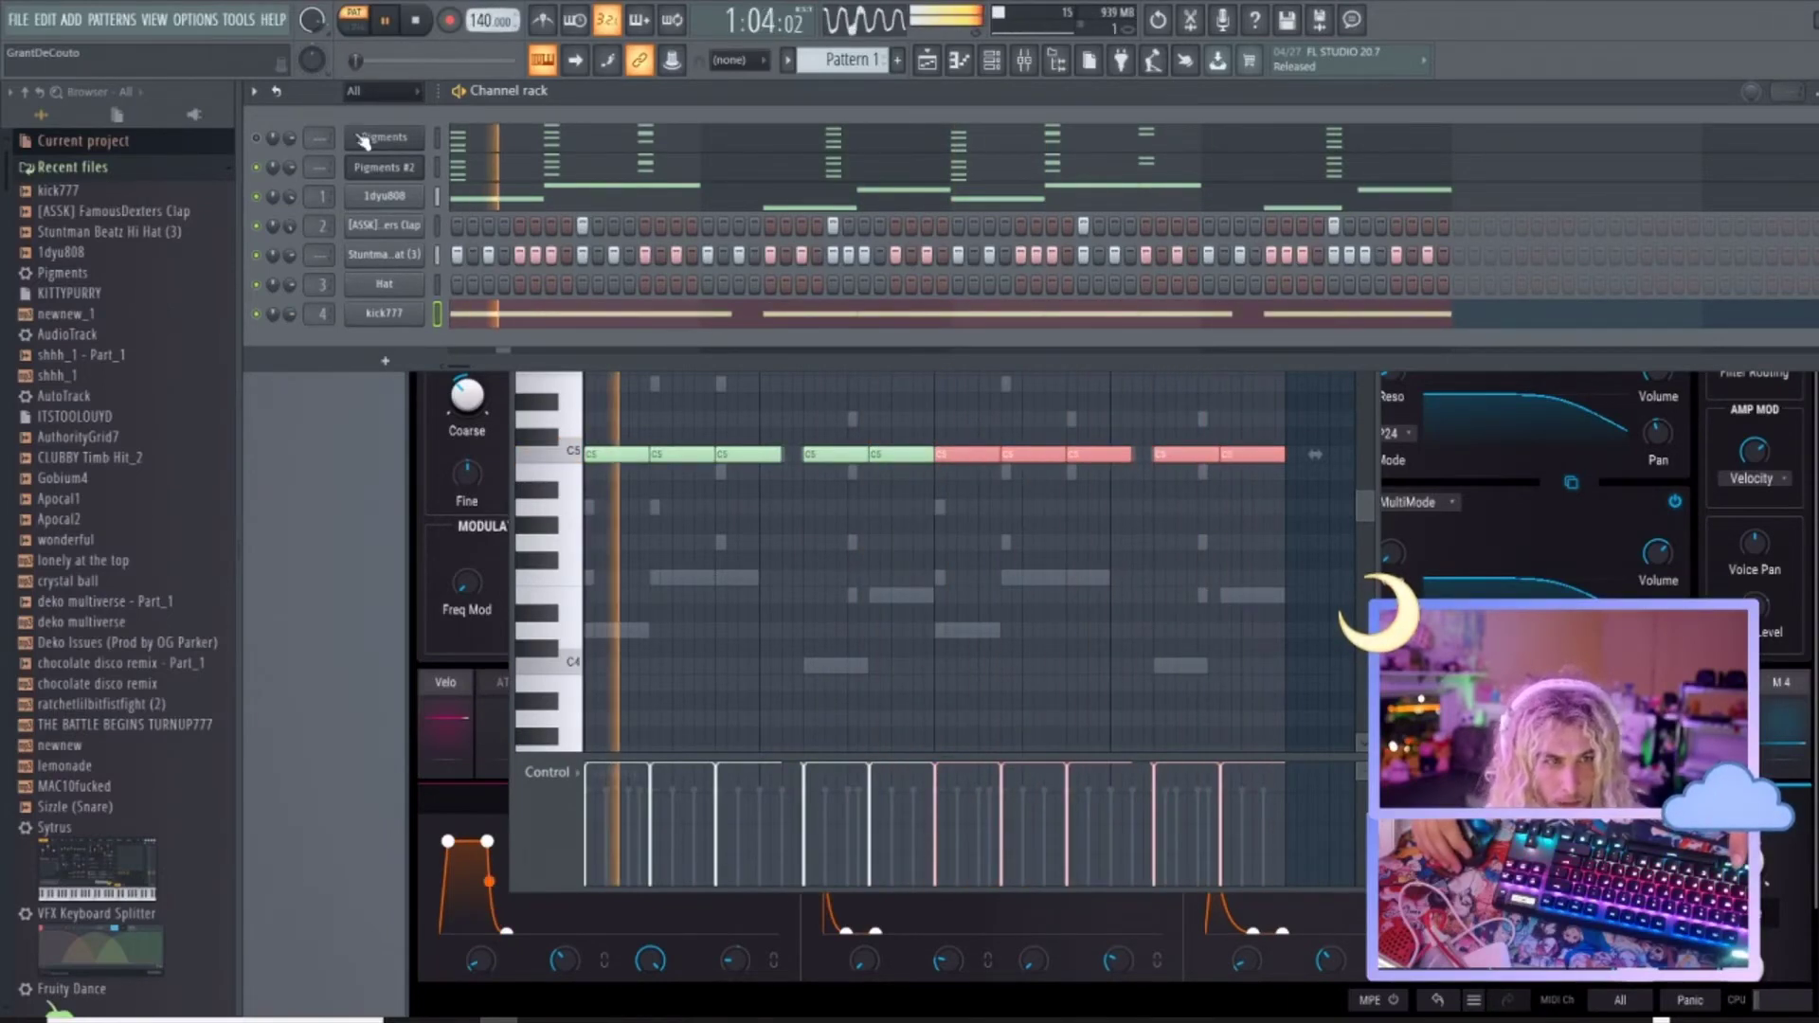
right_click(272, 167)
key("Escape")
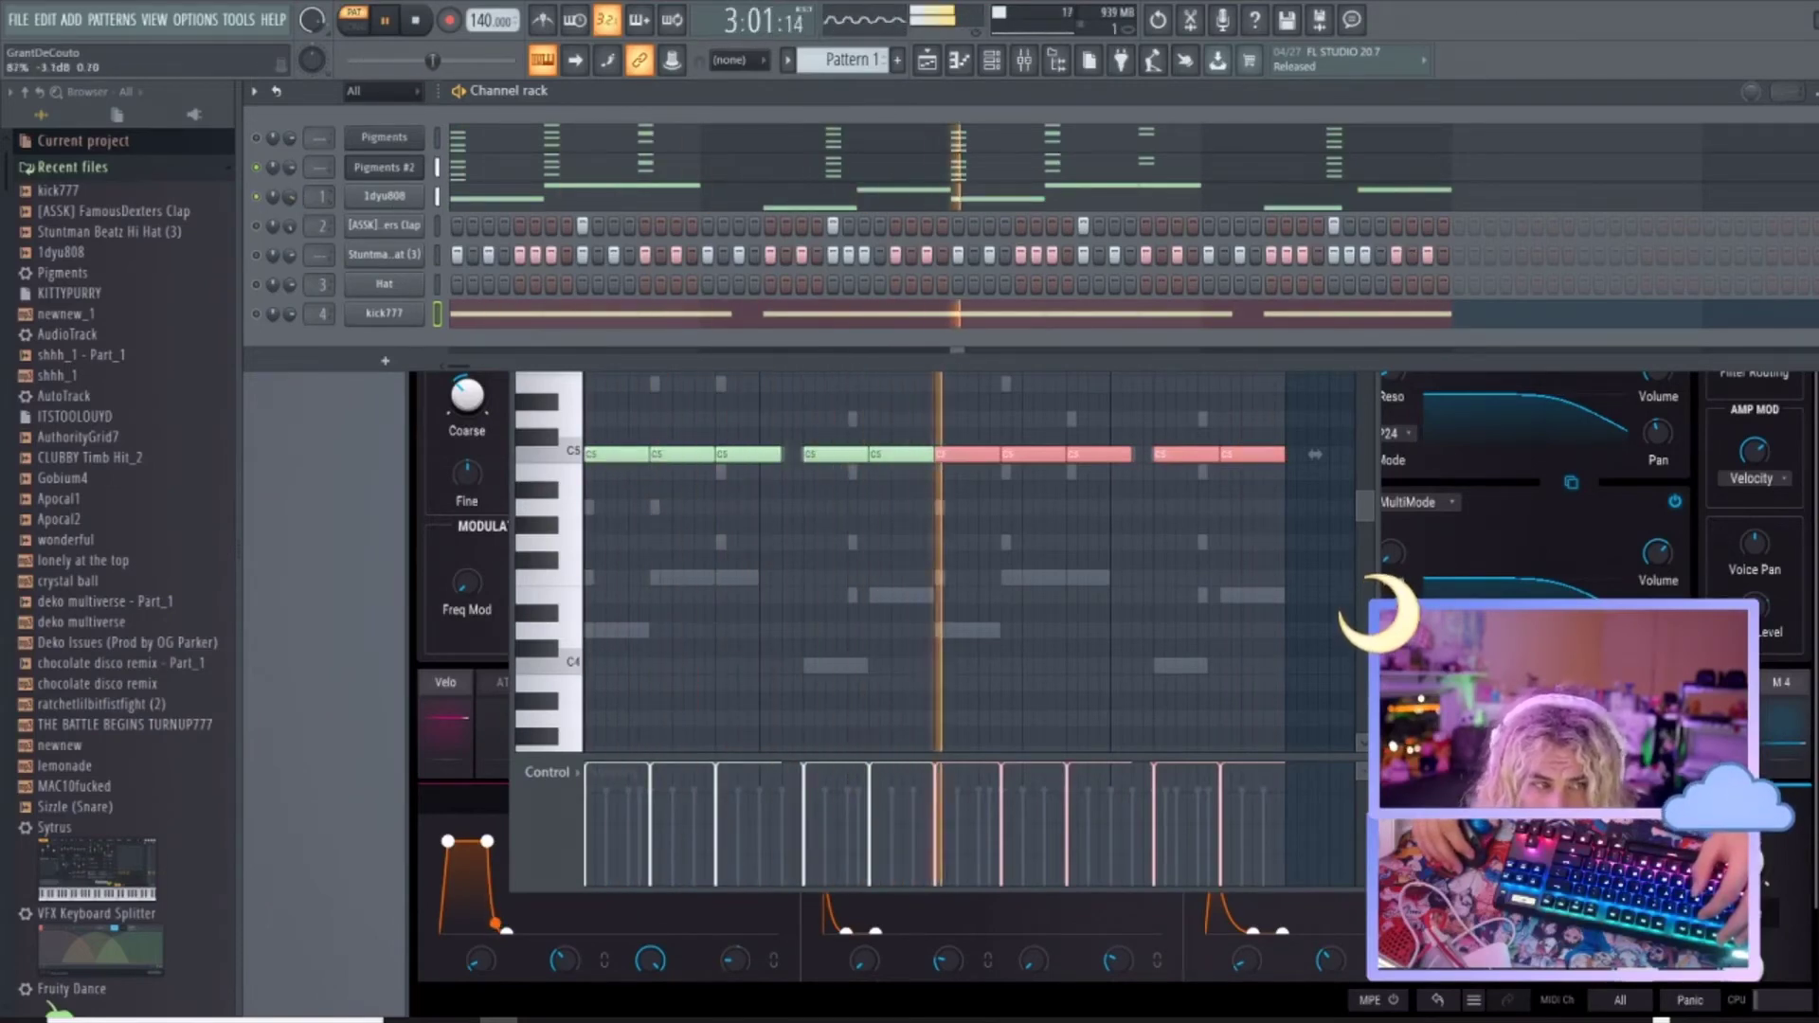
left_click(384, 196)
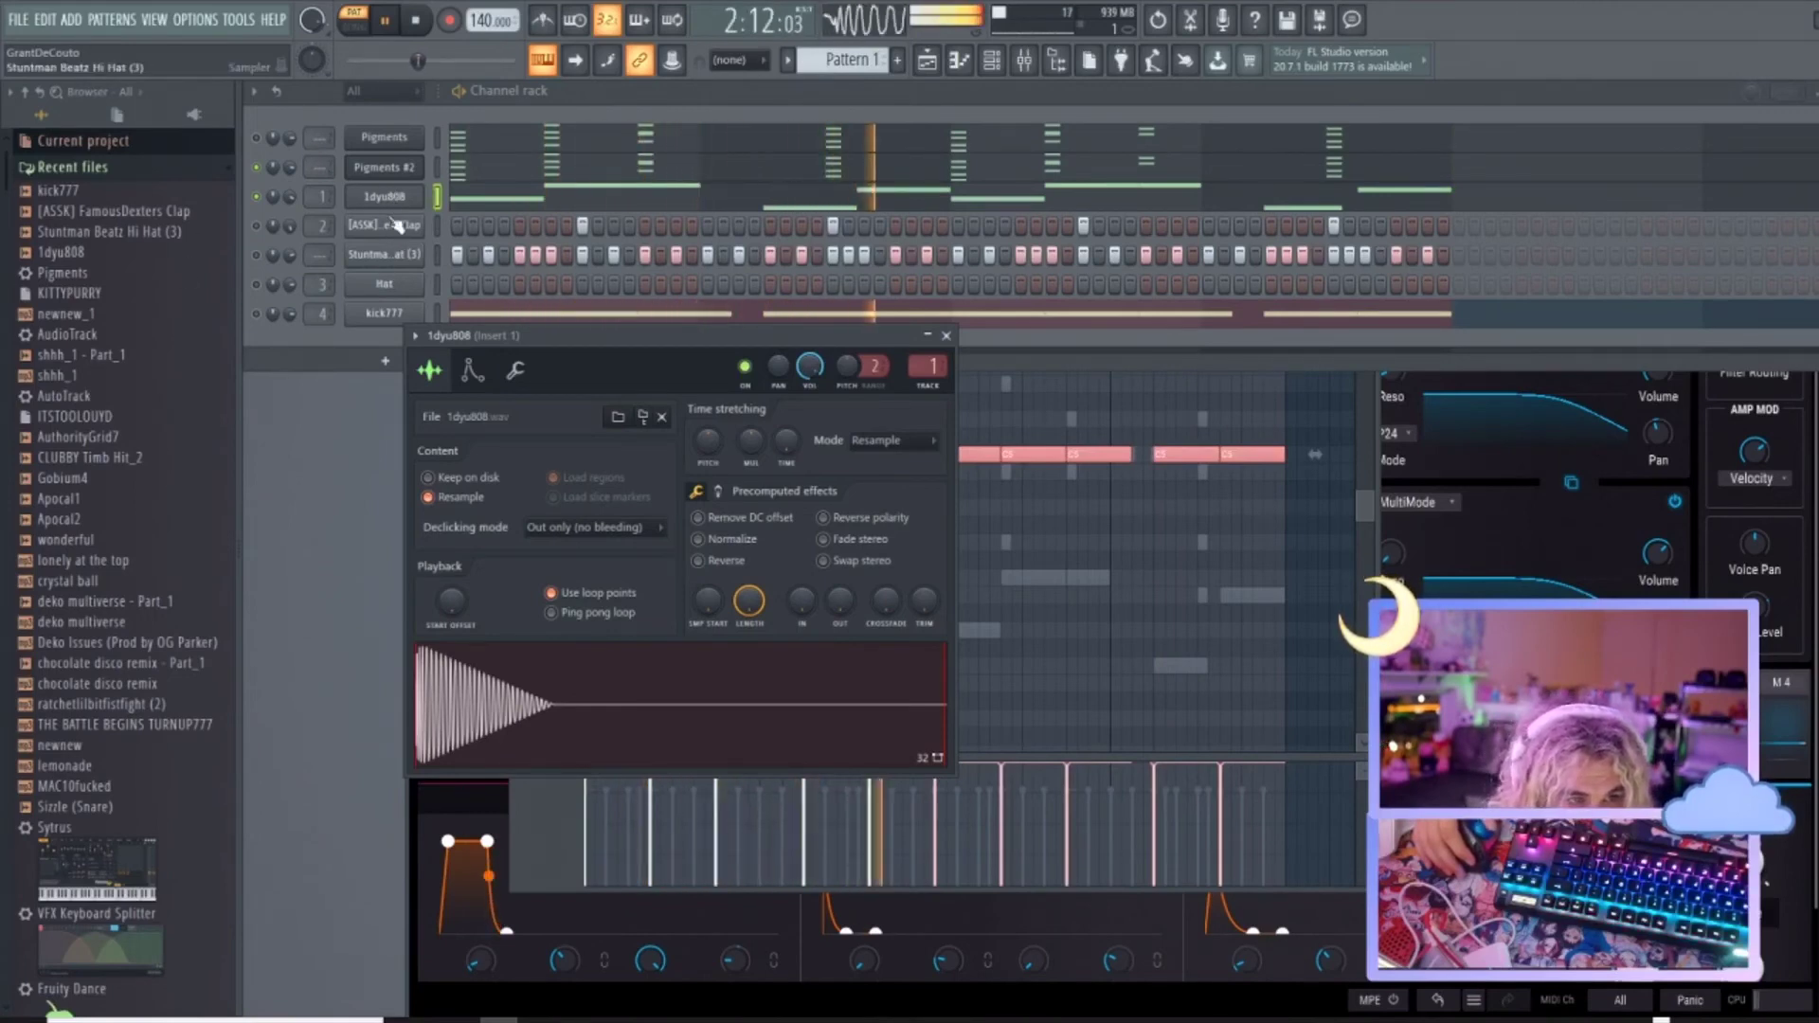
Clone the Pigments #2 channel and load the Malfunction Lead preset from the Lead type into the copy.
right_click(417, 170)
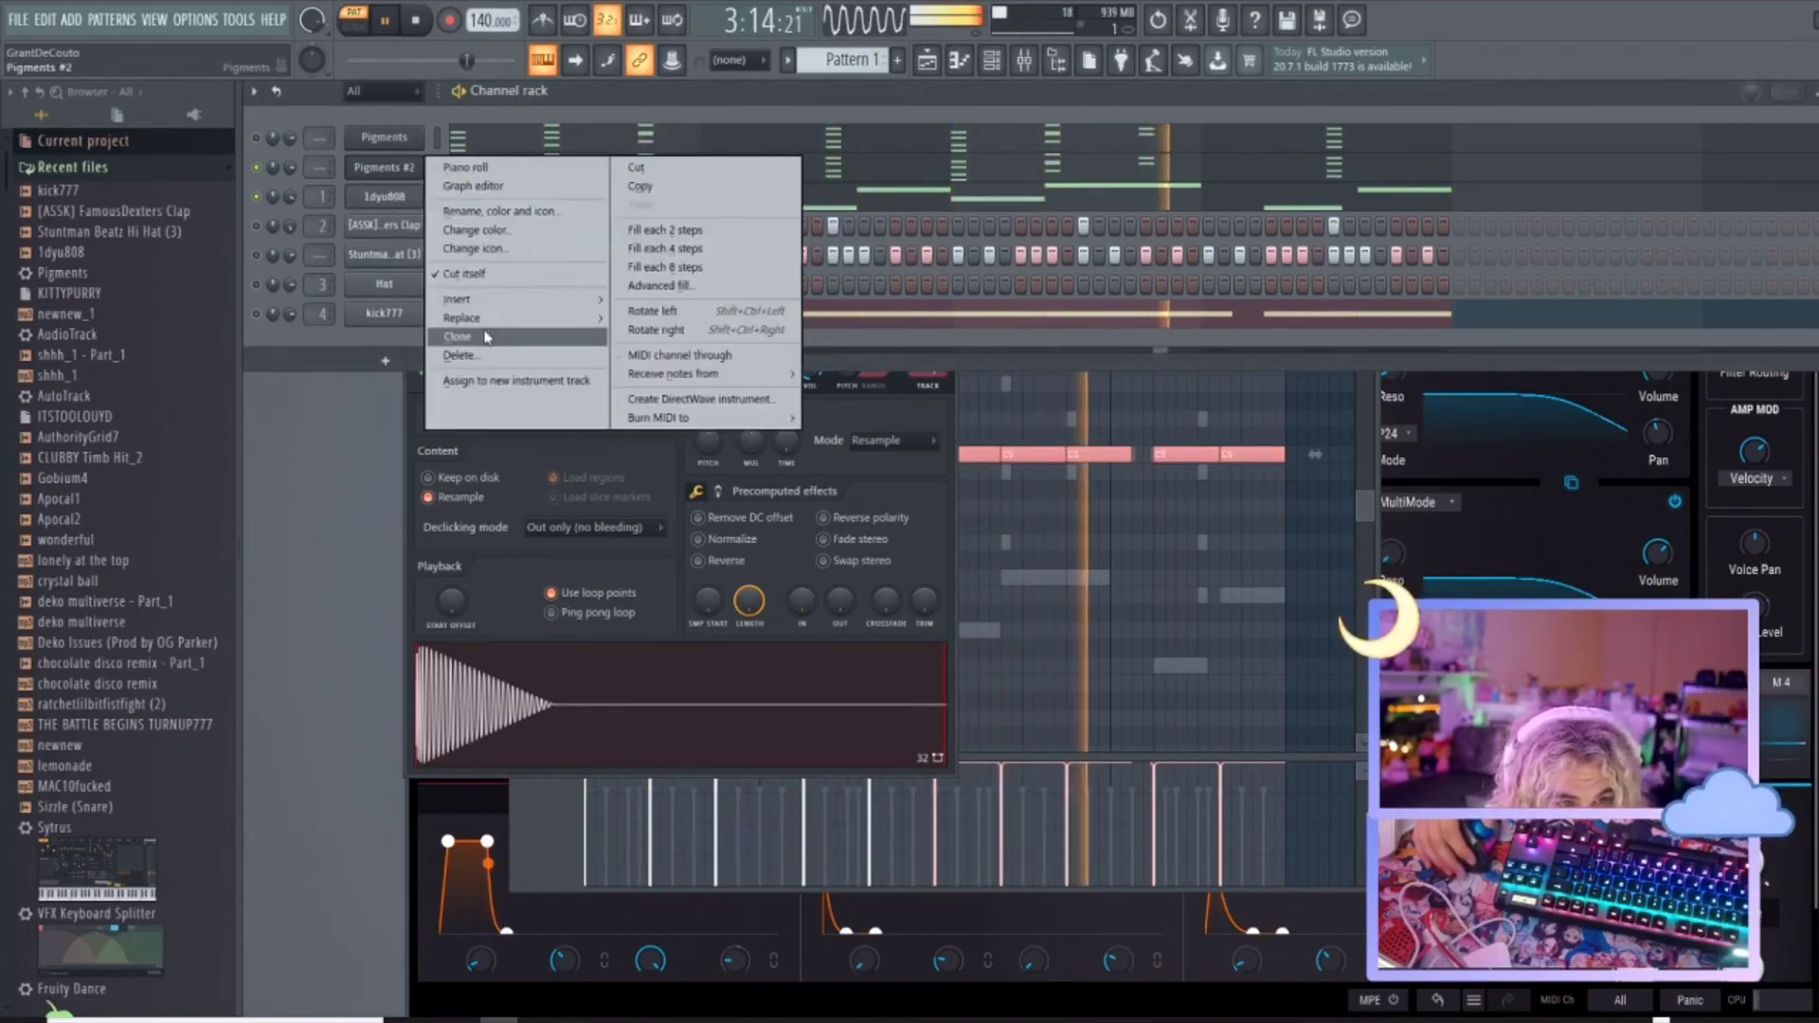
left_click(516, 335)
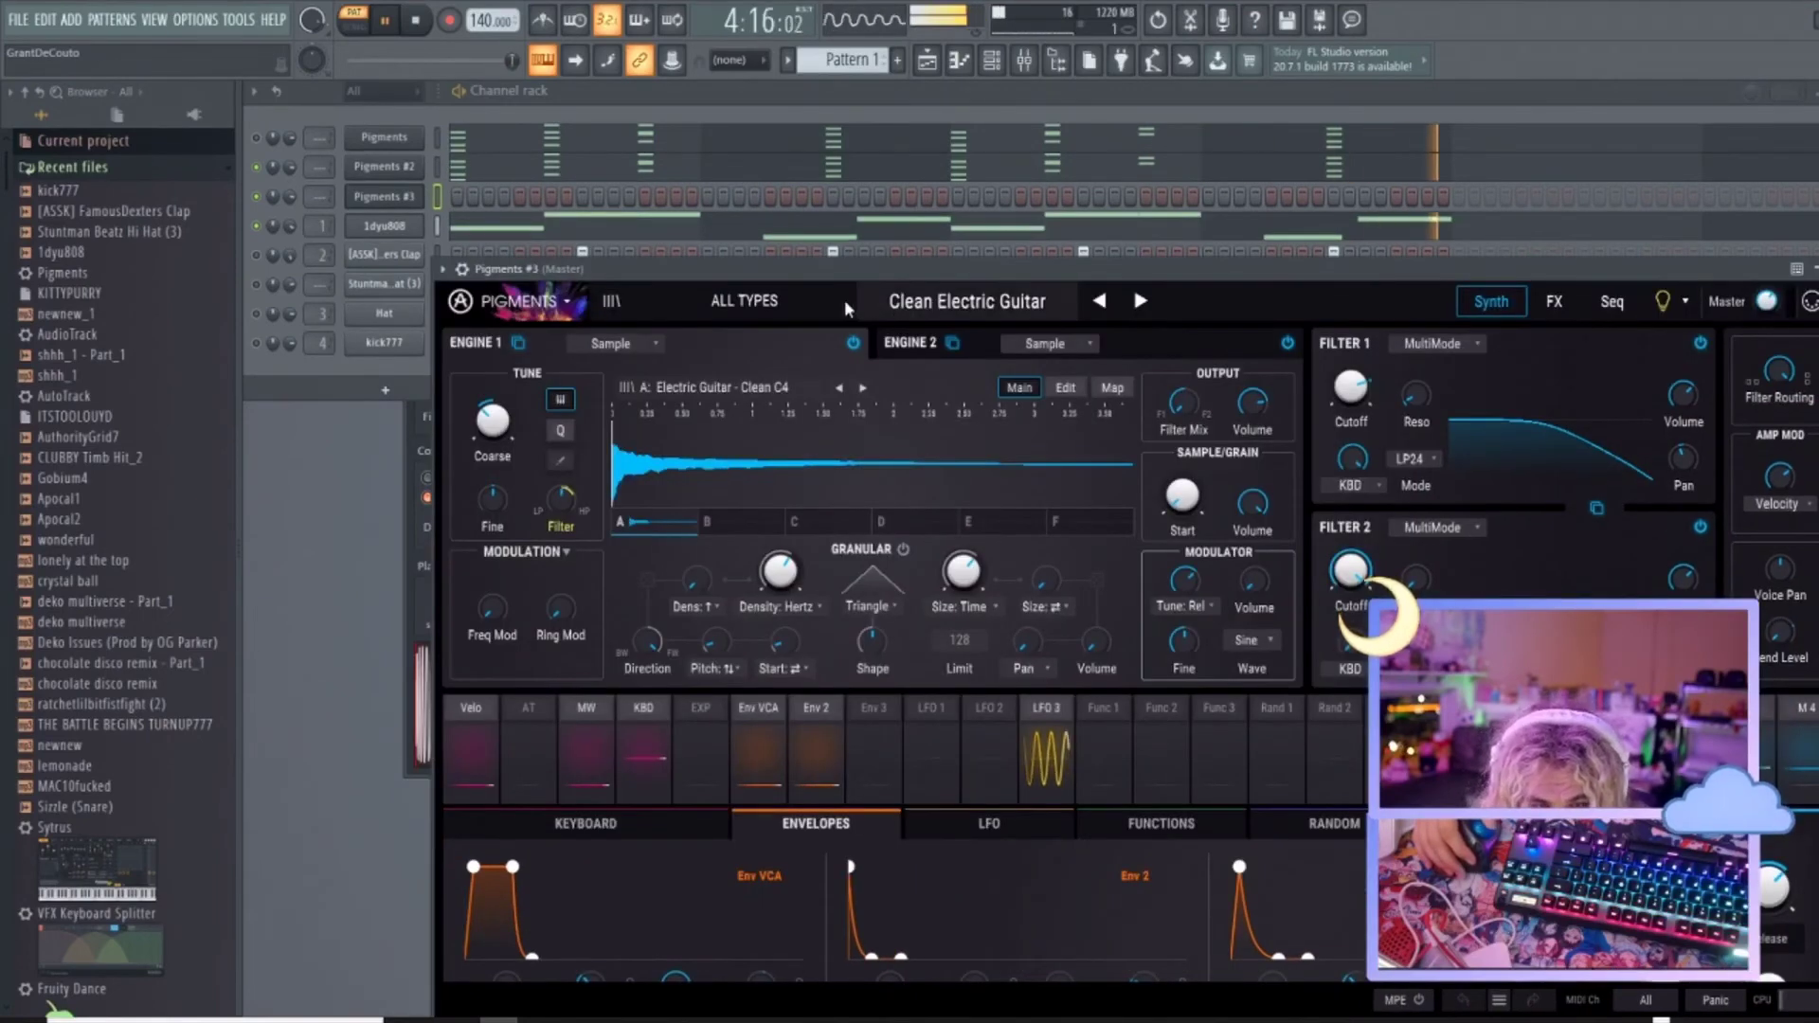
left_click(796, 301)
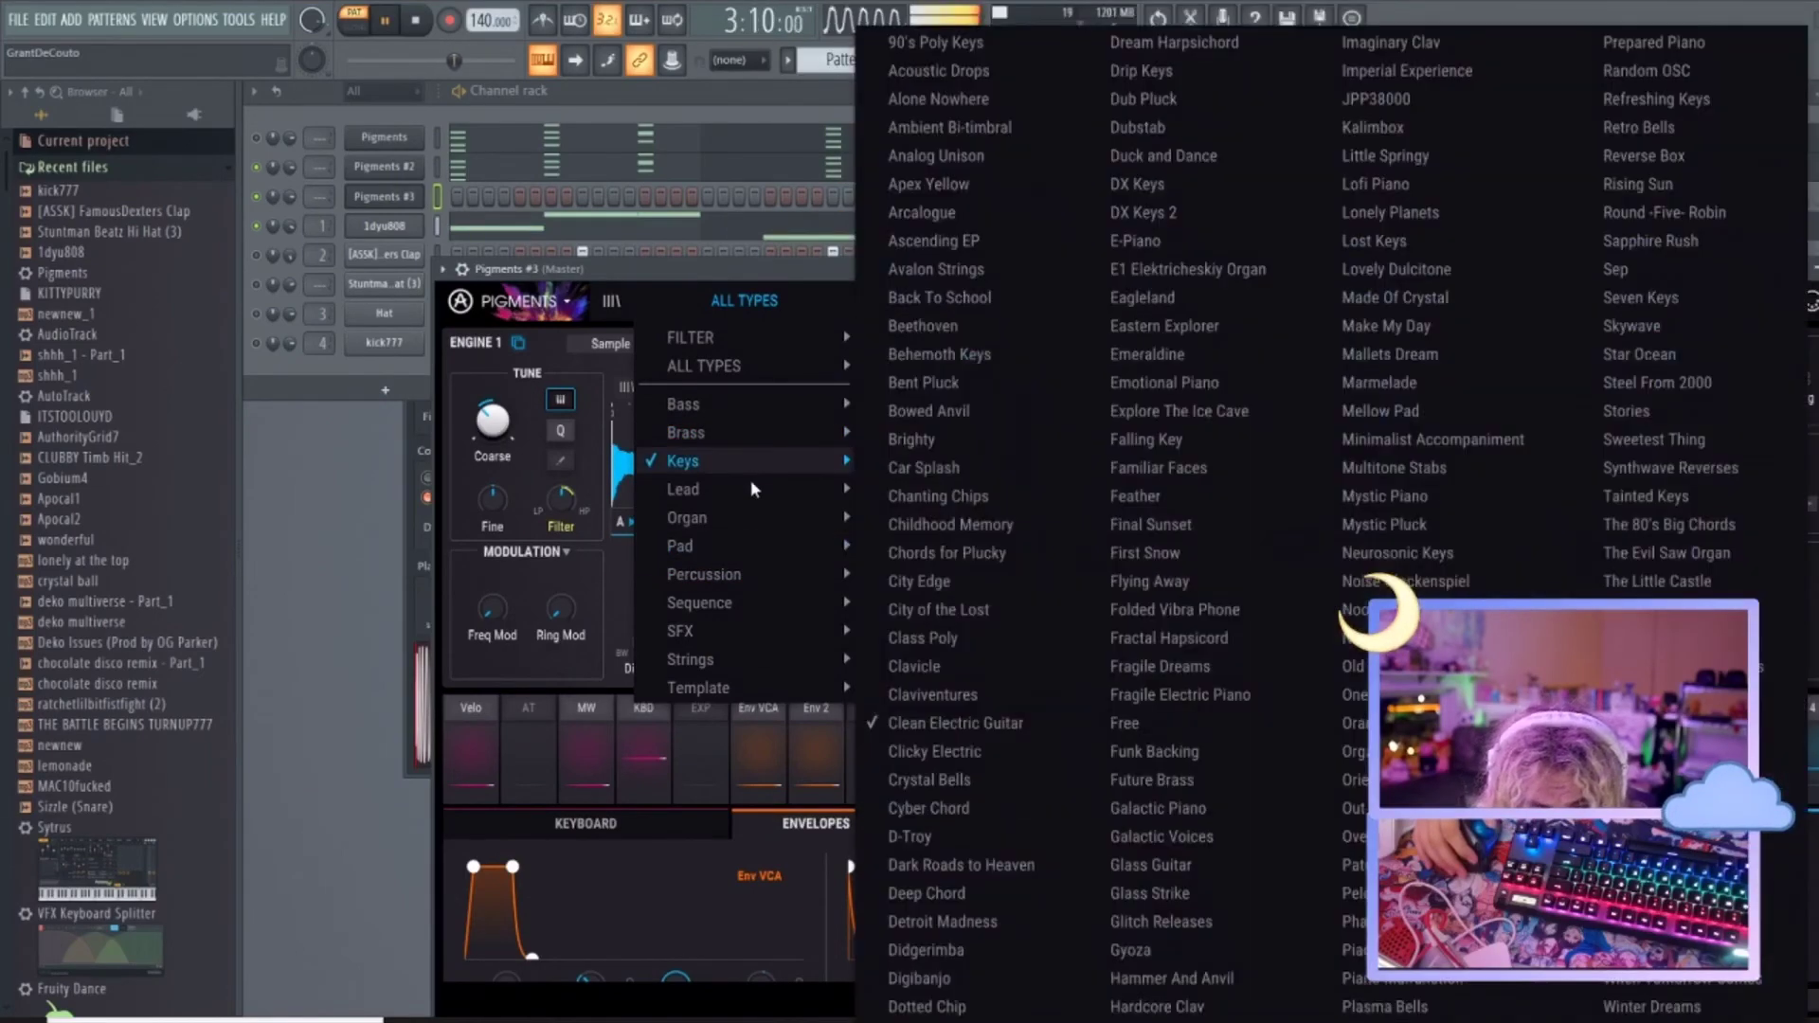
mouse_move(758, 488)
left_click(1185, 524)
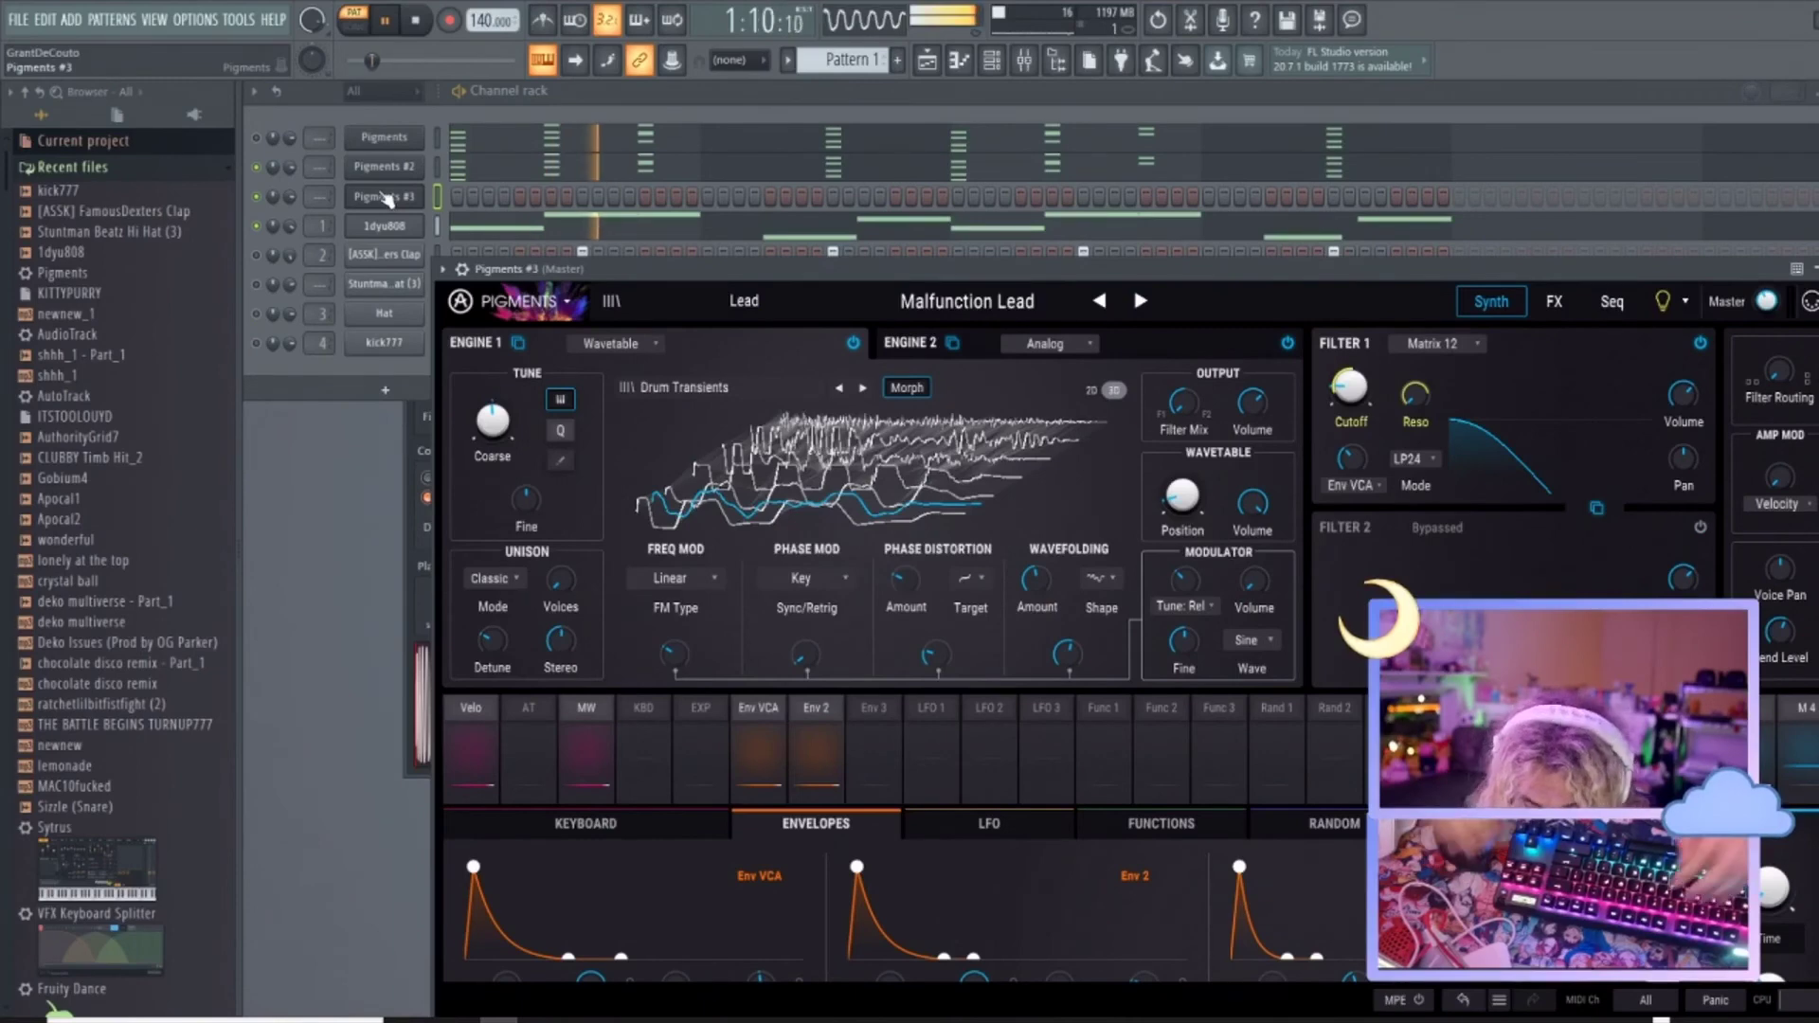
key("w")
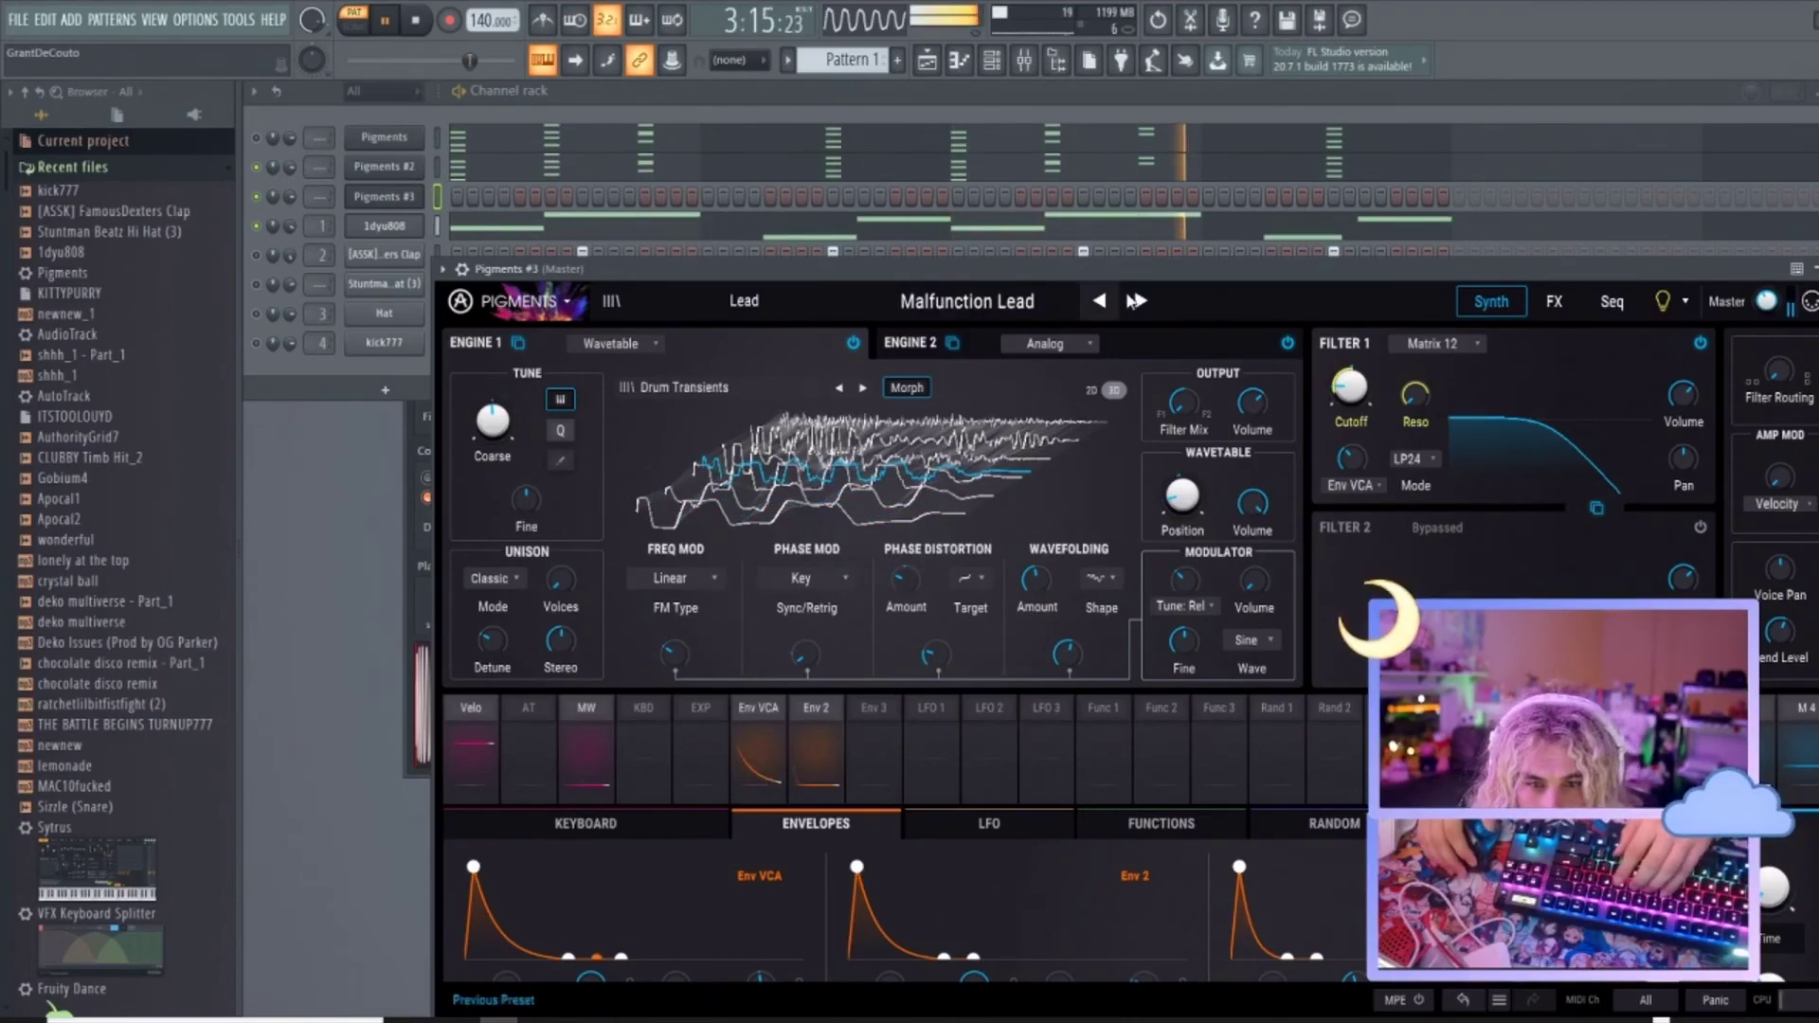
Audition Pigments Lead presets from Miami Guitar Nights through Not So Soft, and load the Vocal Glide Lead preset.
left_click(1139, 300)
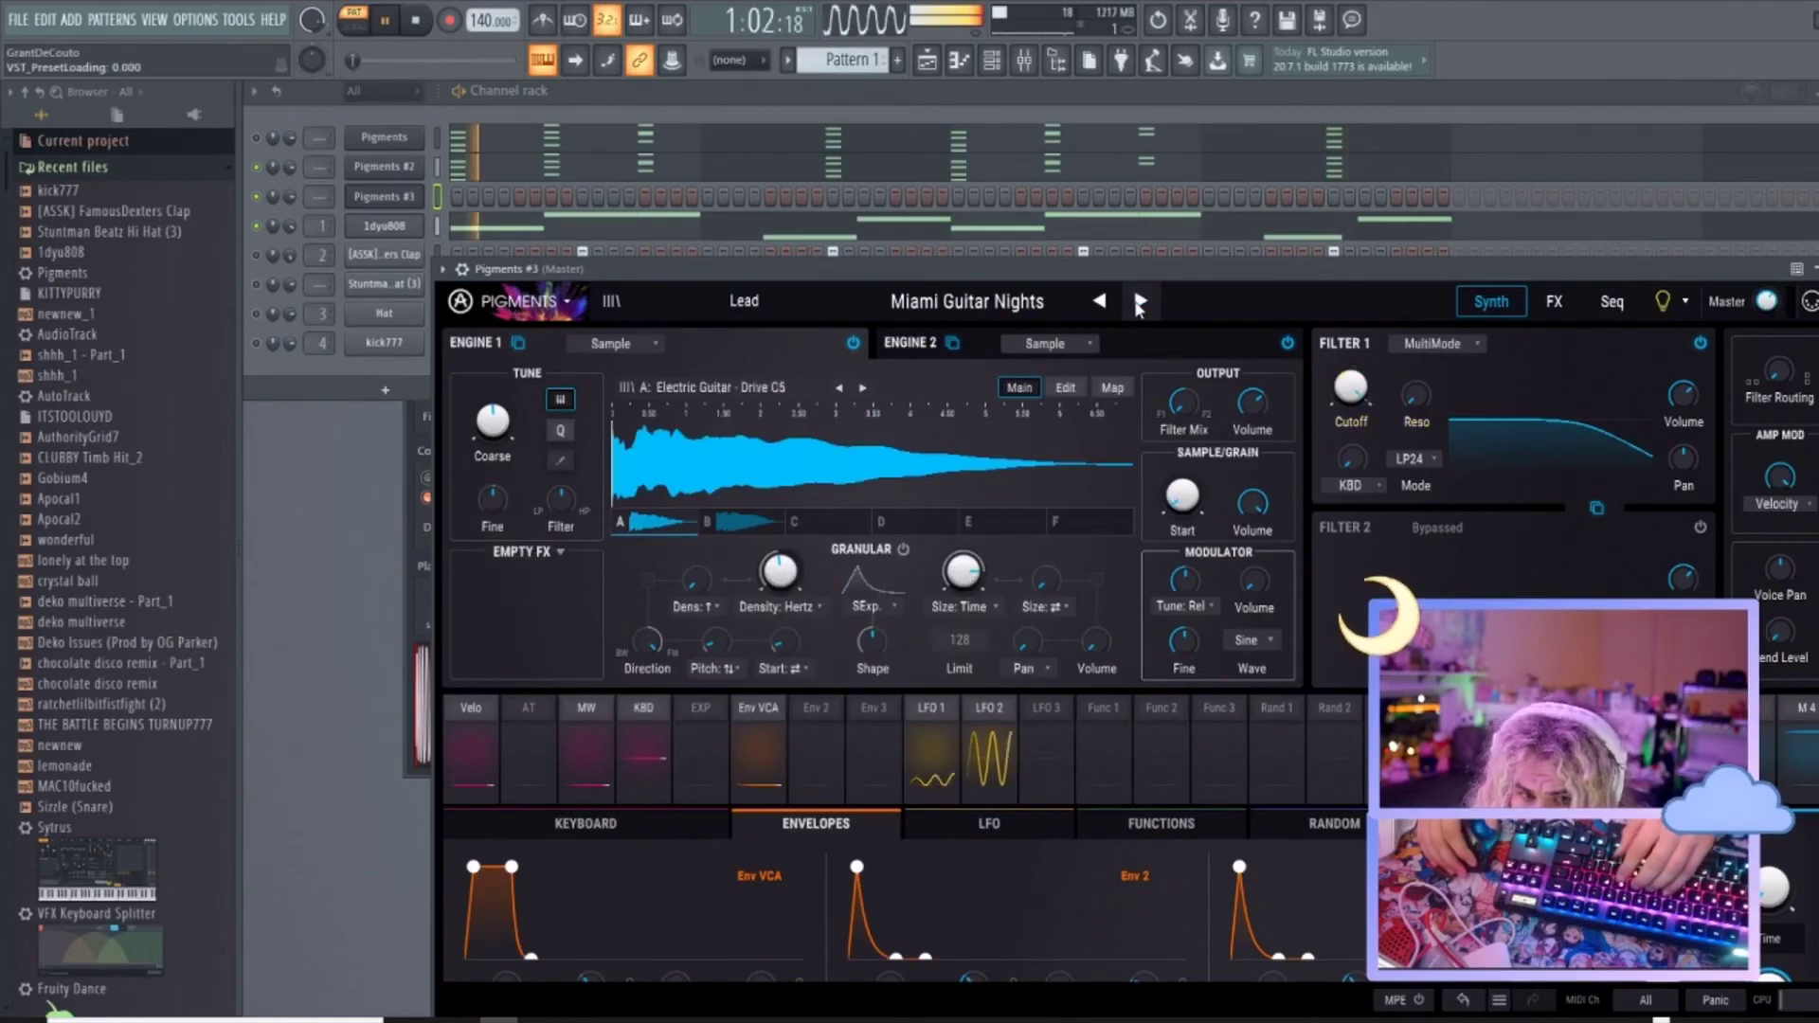
key("w")
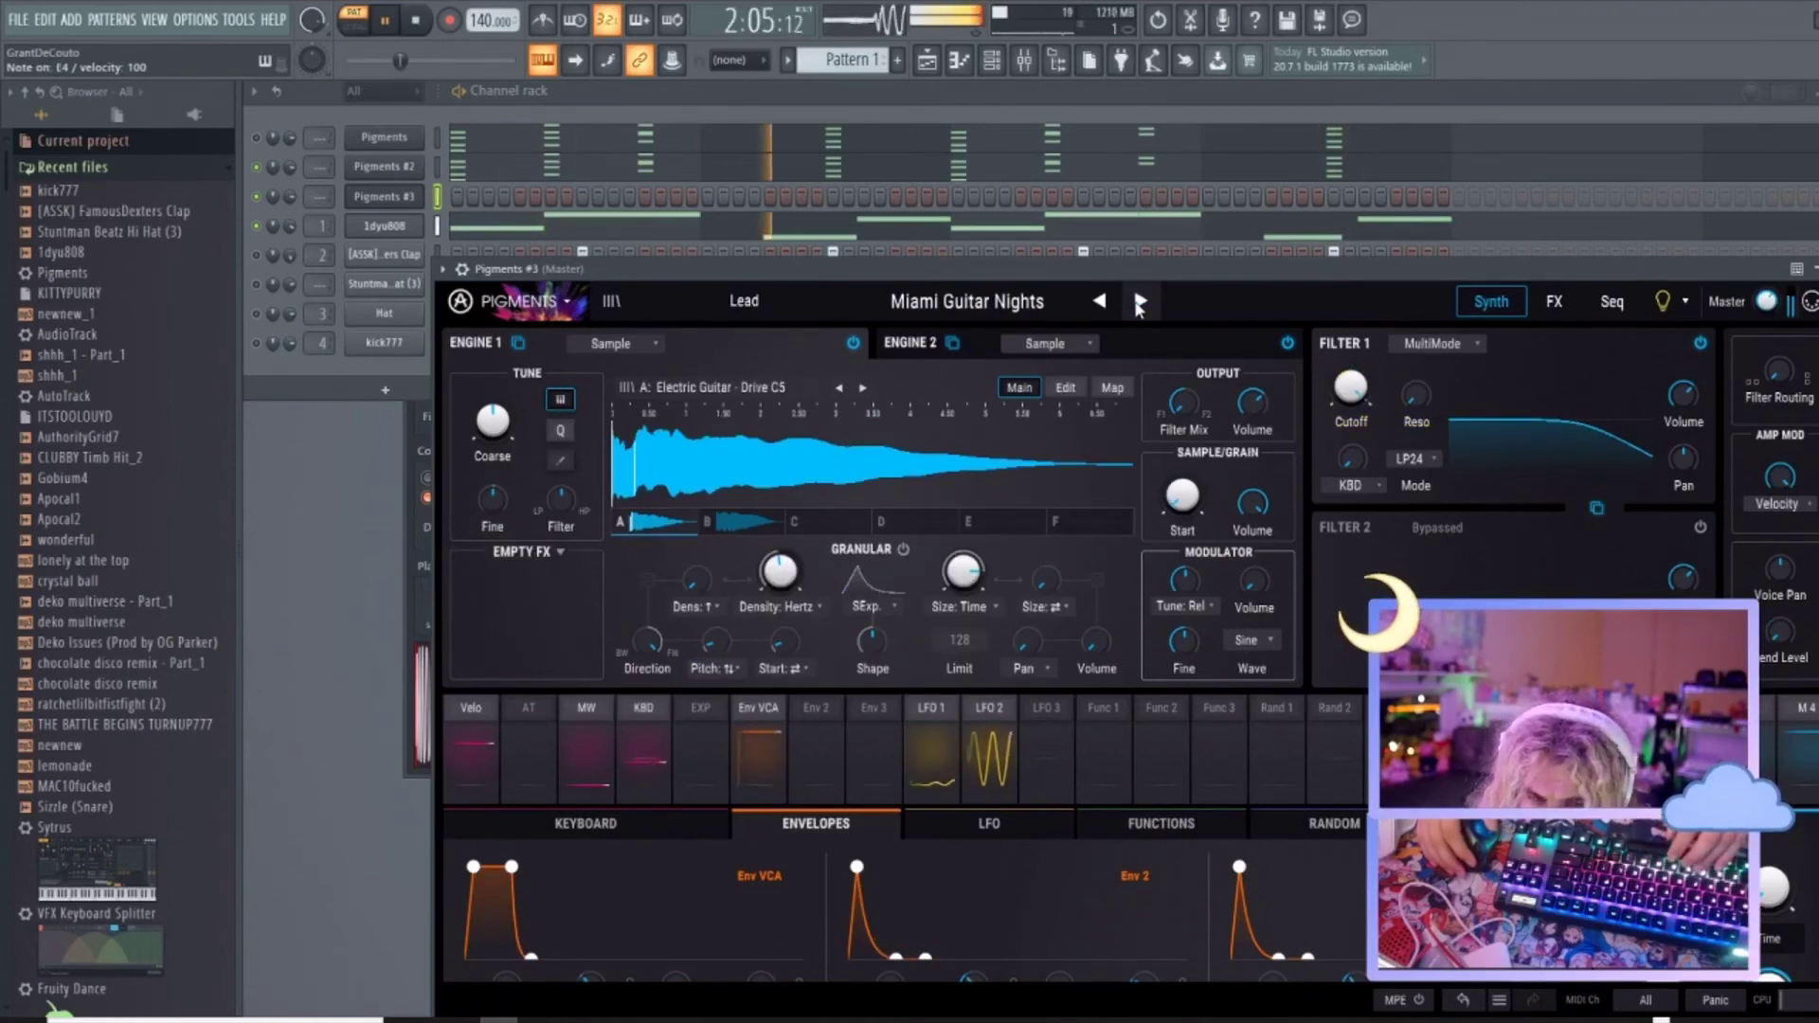
left_click(1140, 301)
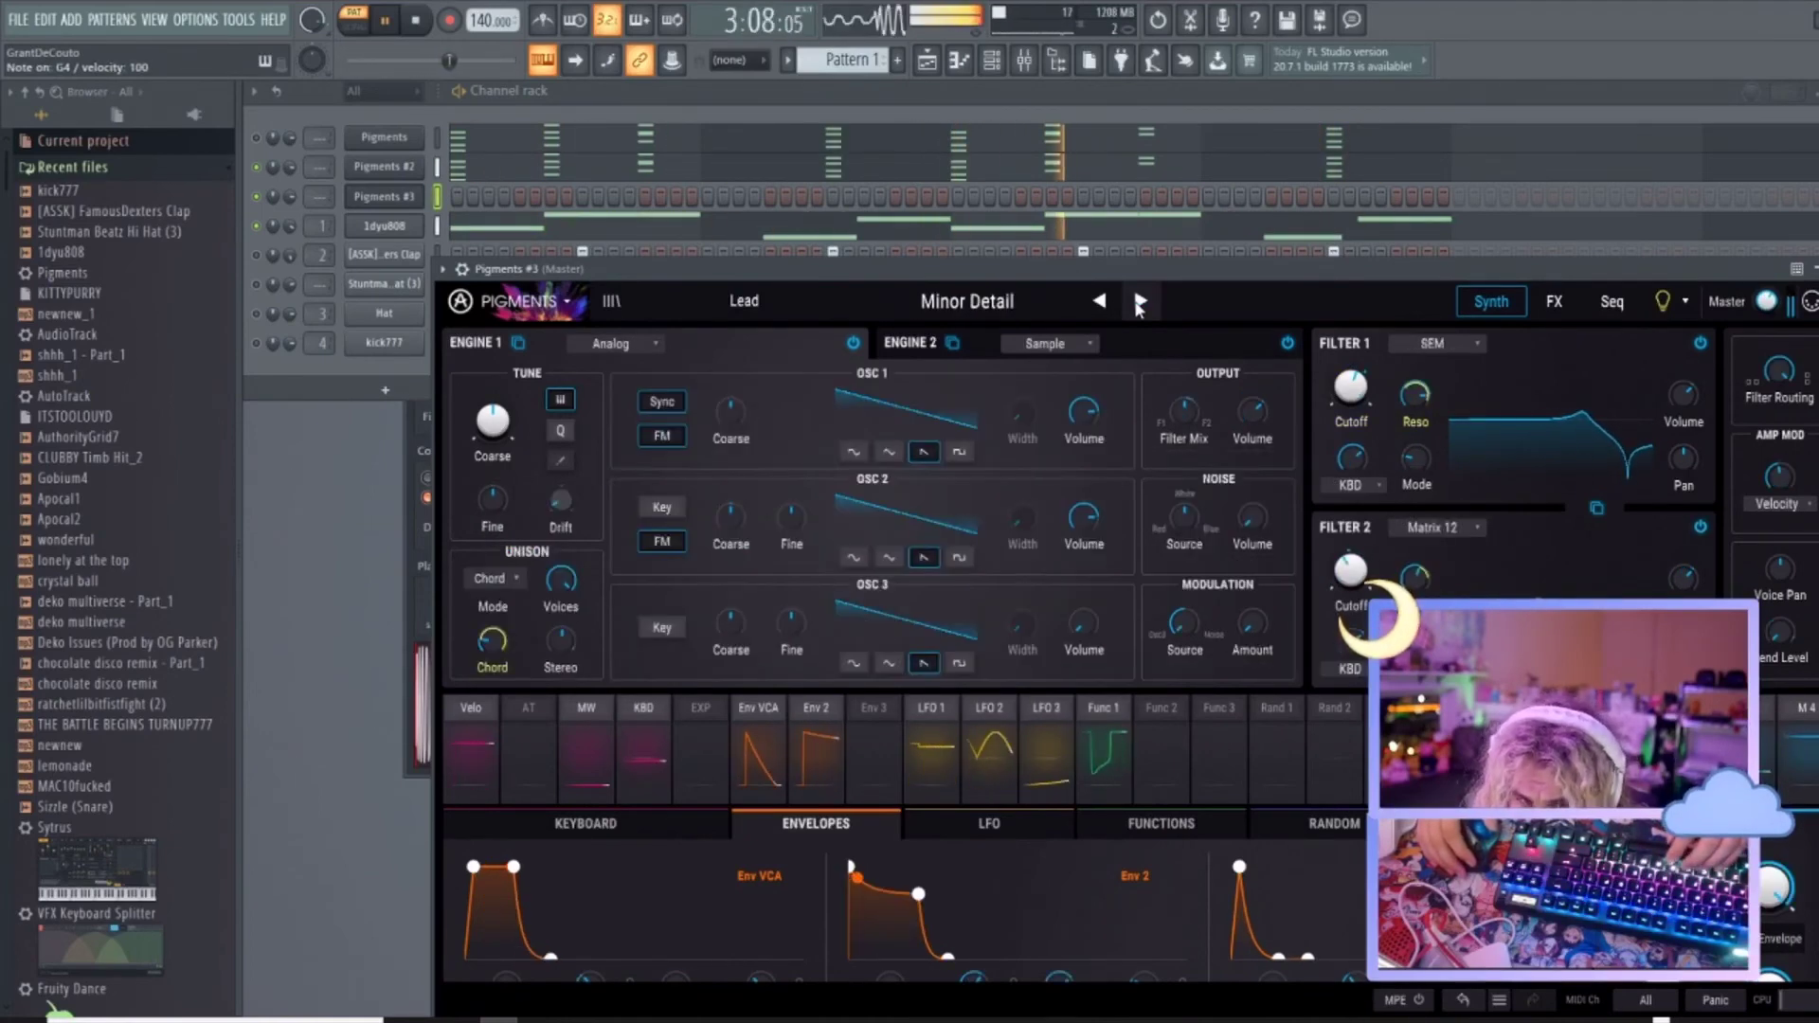
left_click(1139, 301)
left_click(1139, 301)
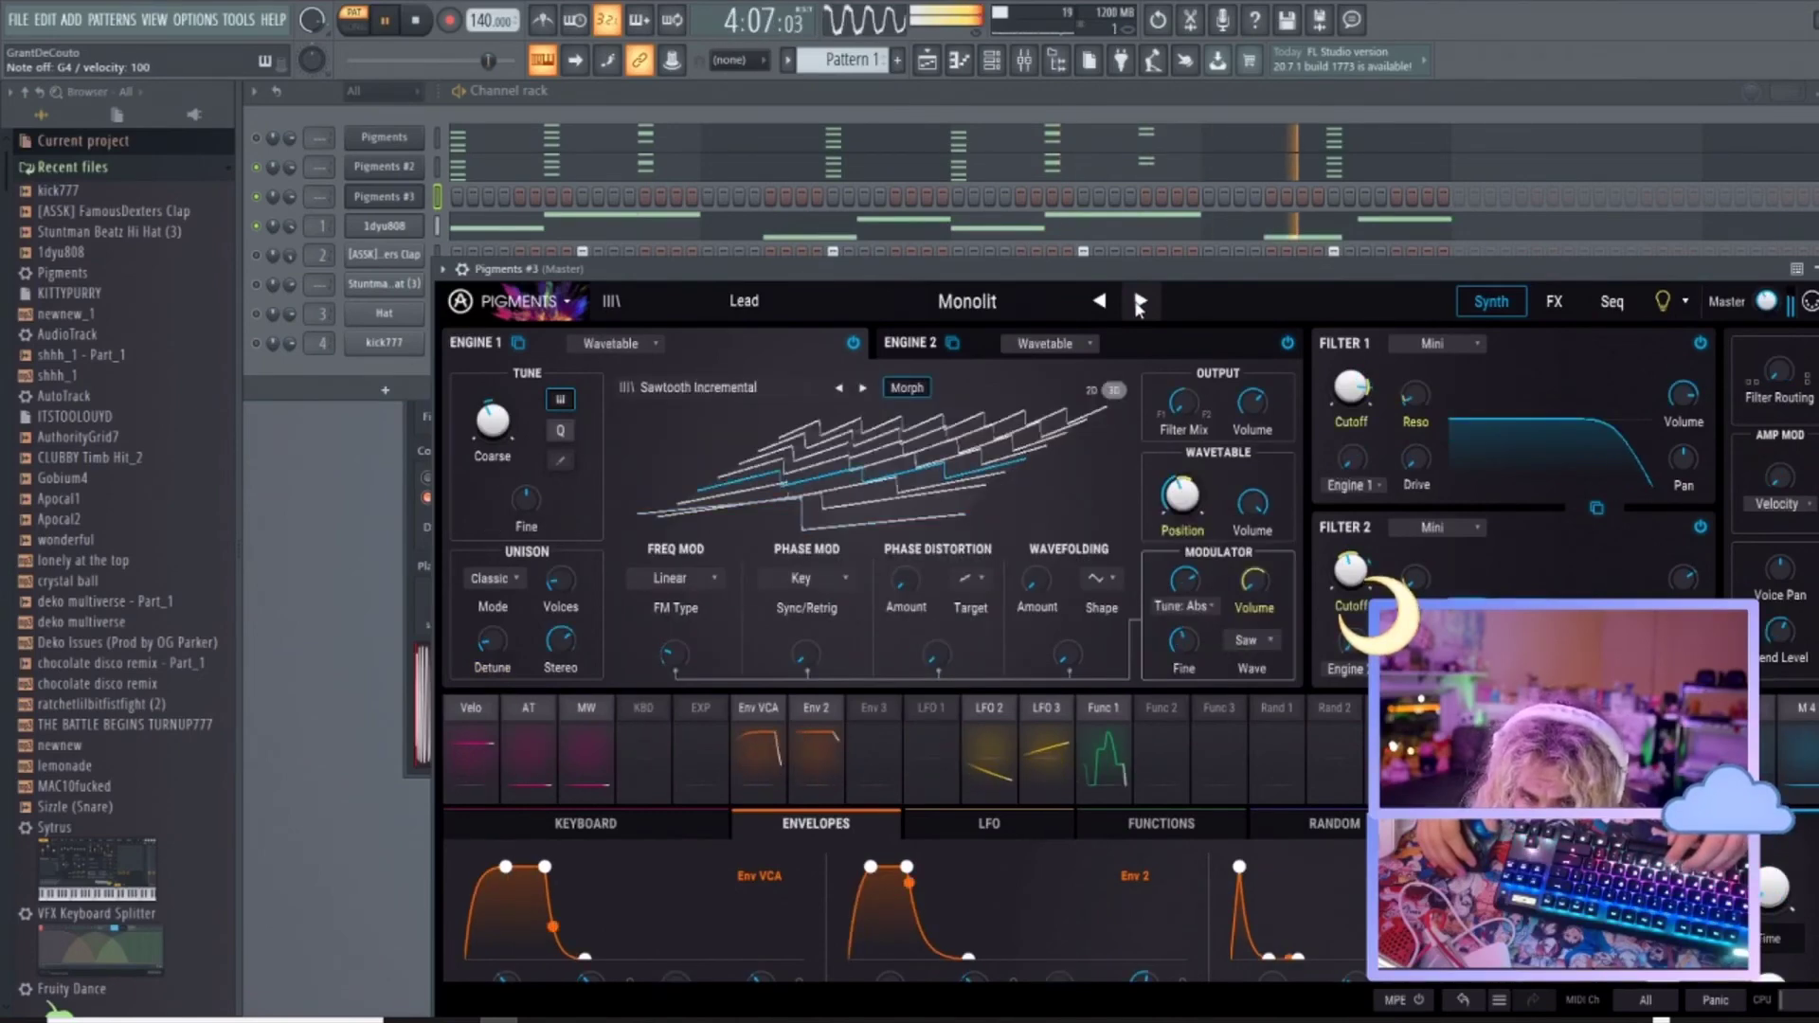
left_click(1140, 301)
left_click(1140, 301)
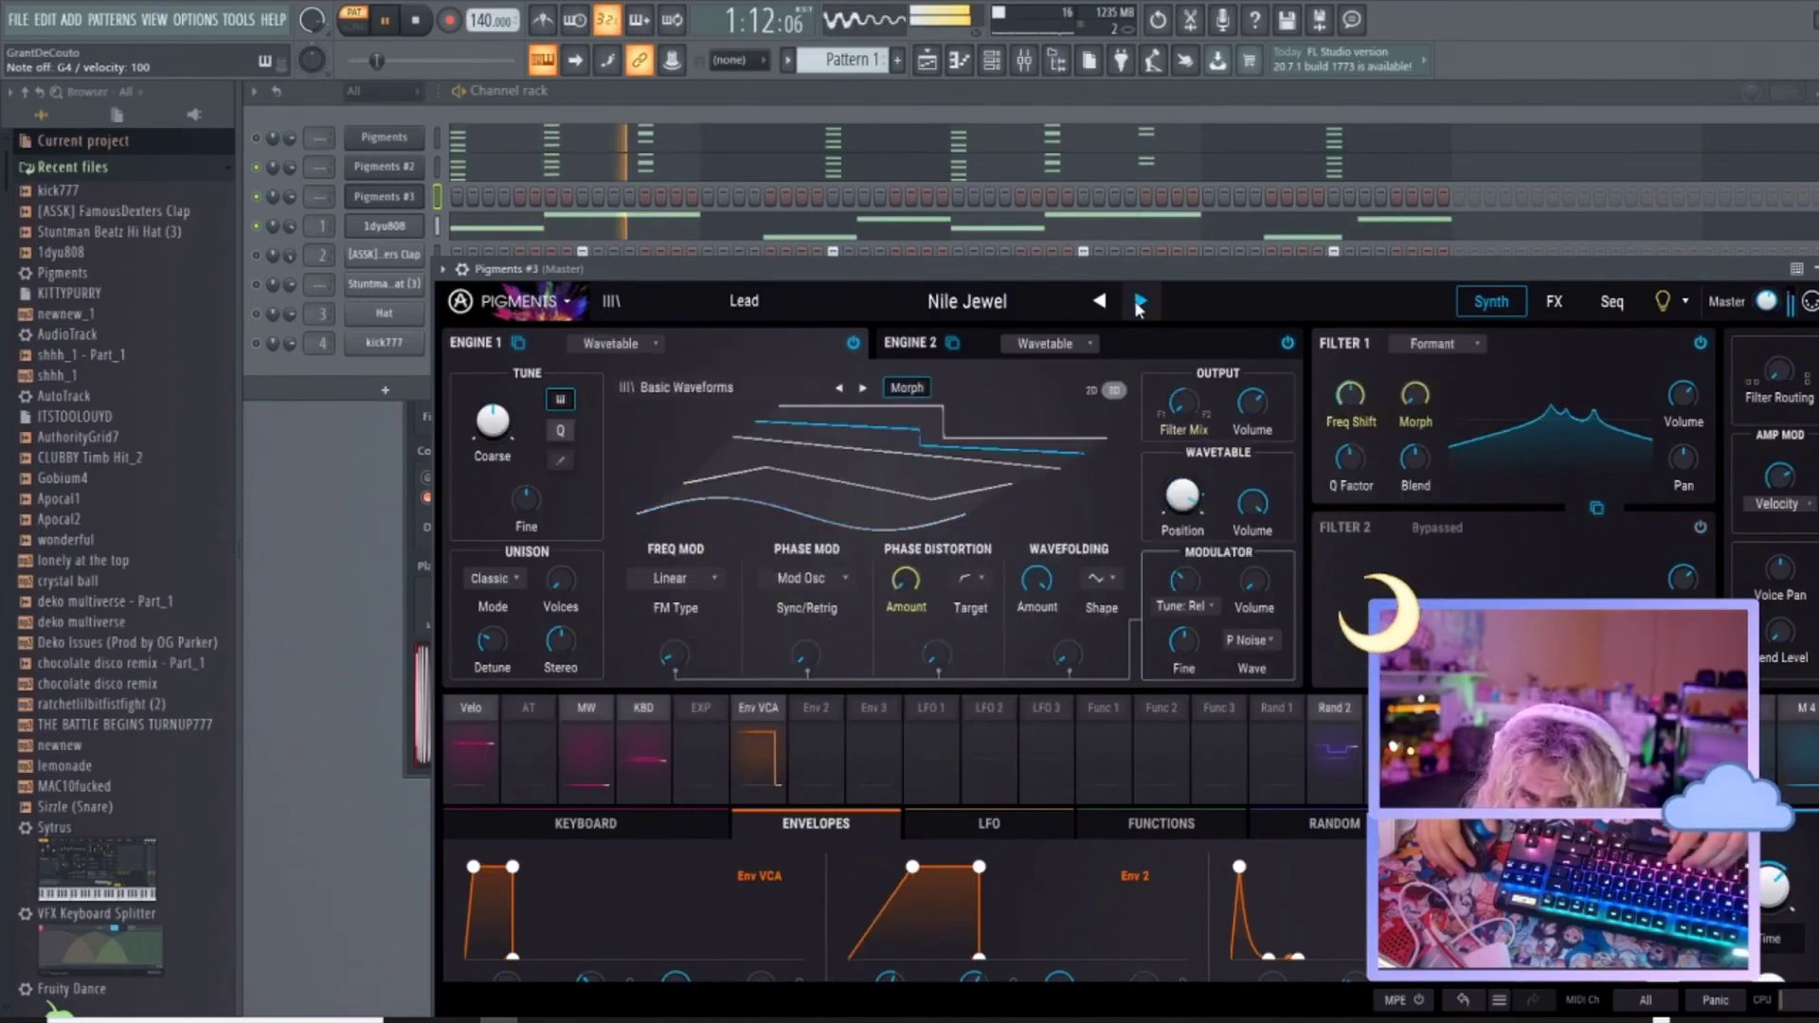
left_click(1140, 301)
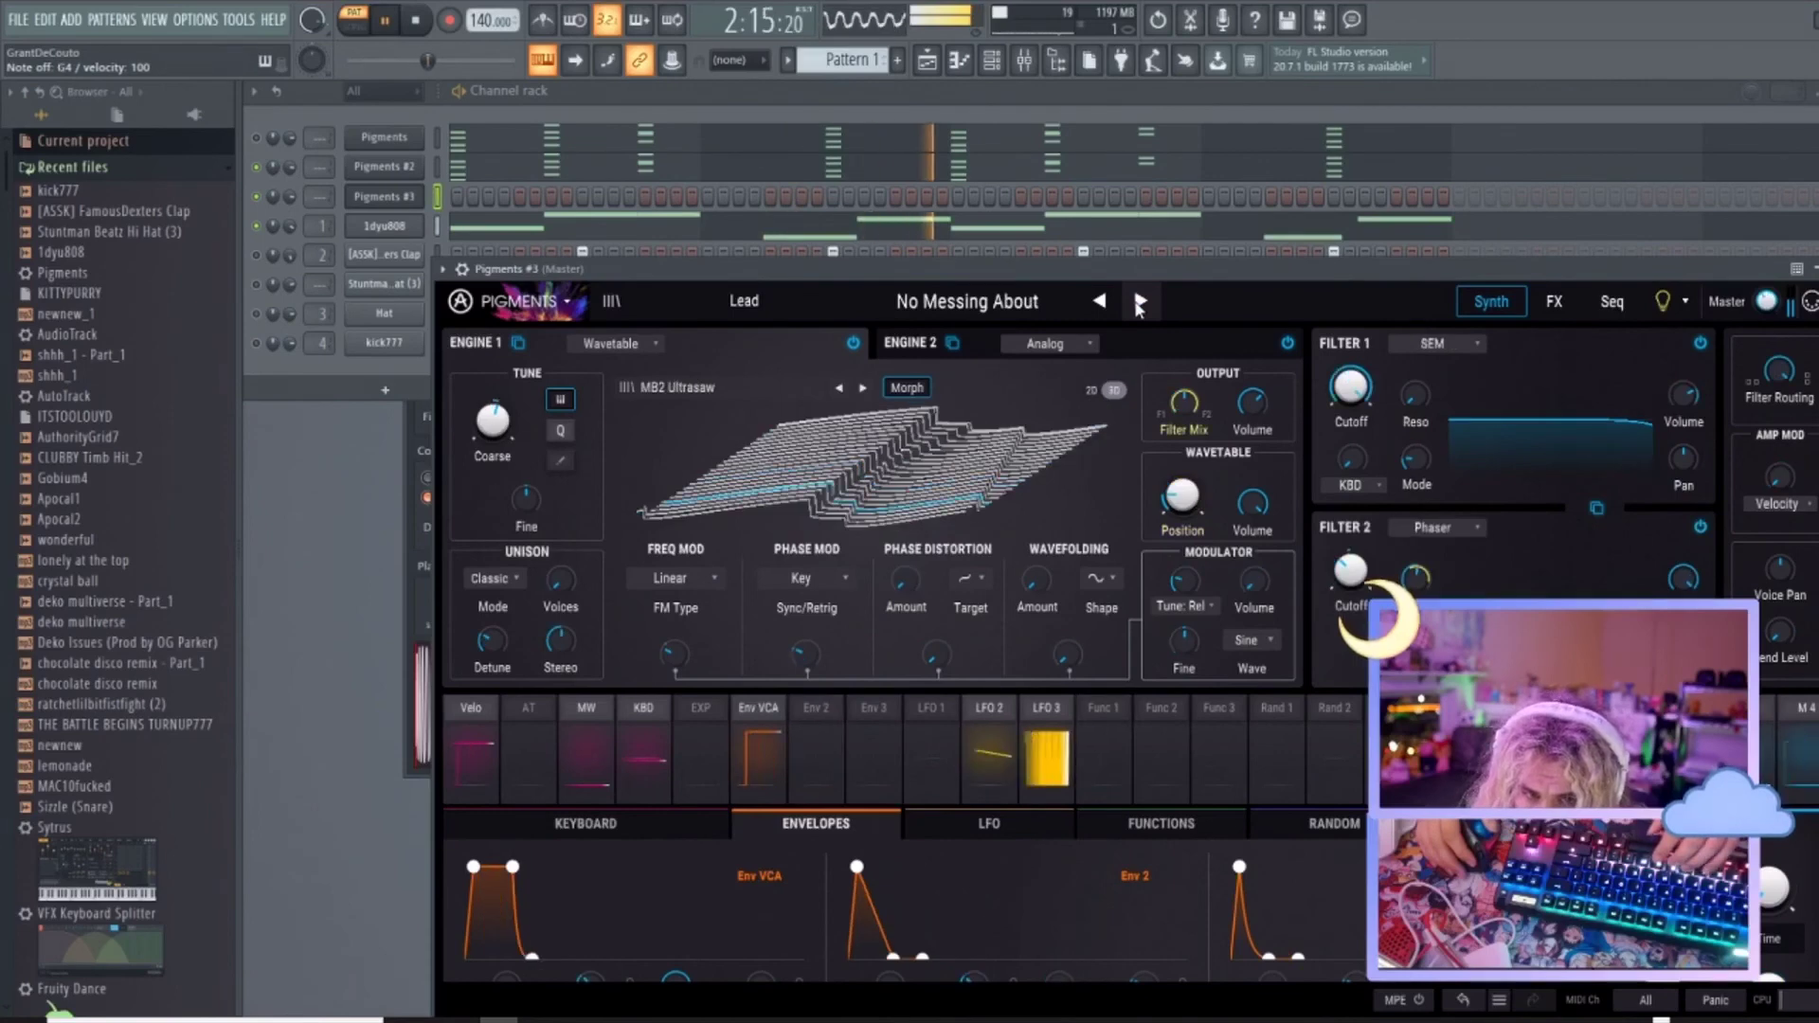
left_click(1140, 302)
left_click(1139, 301)
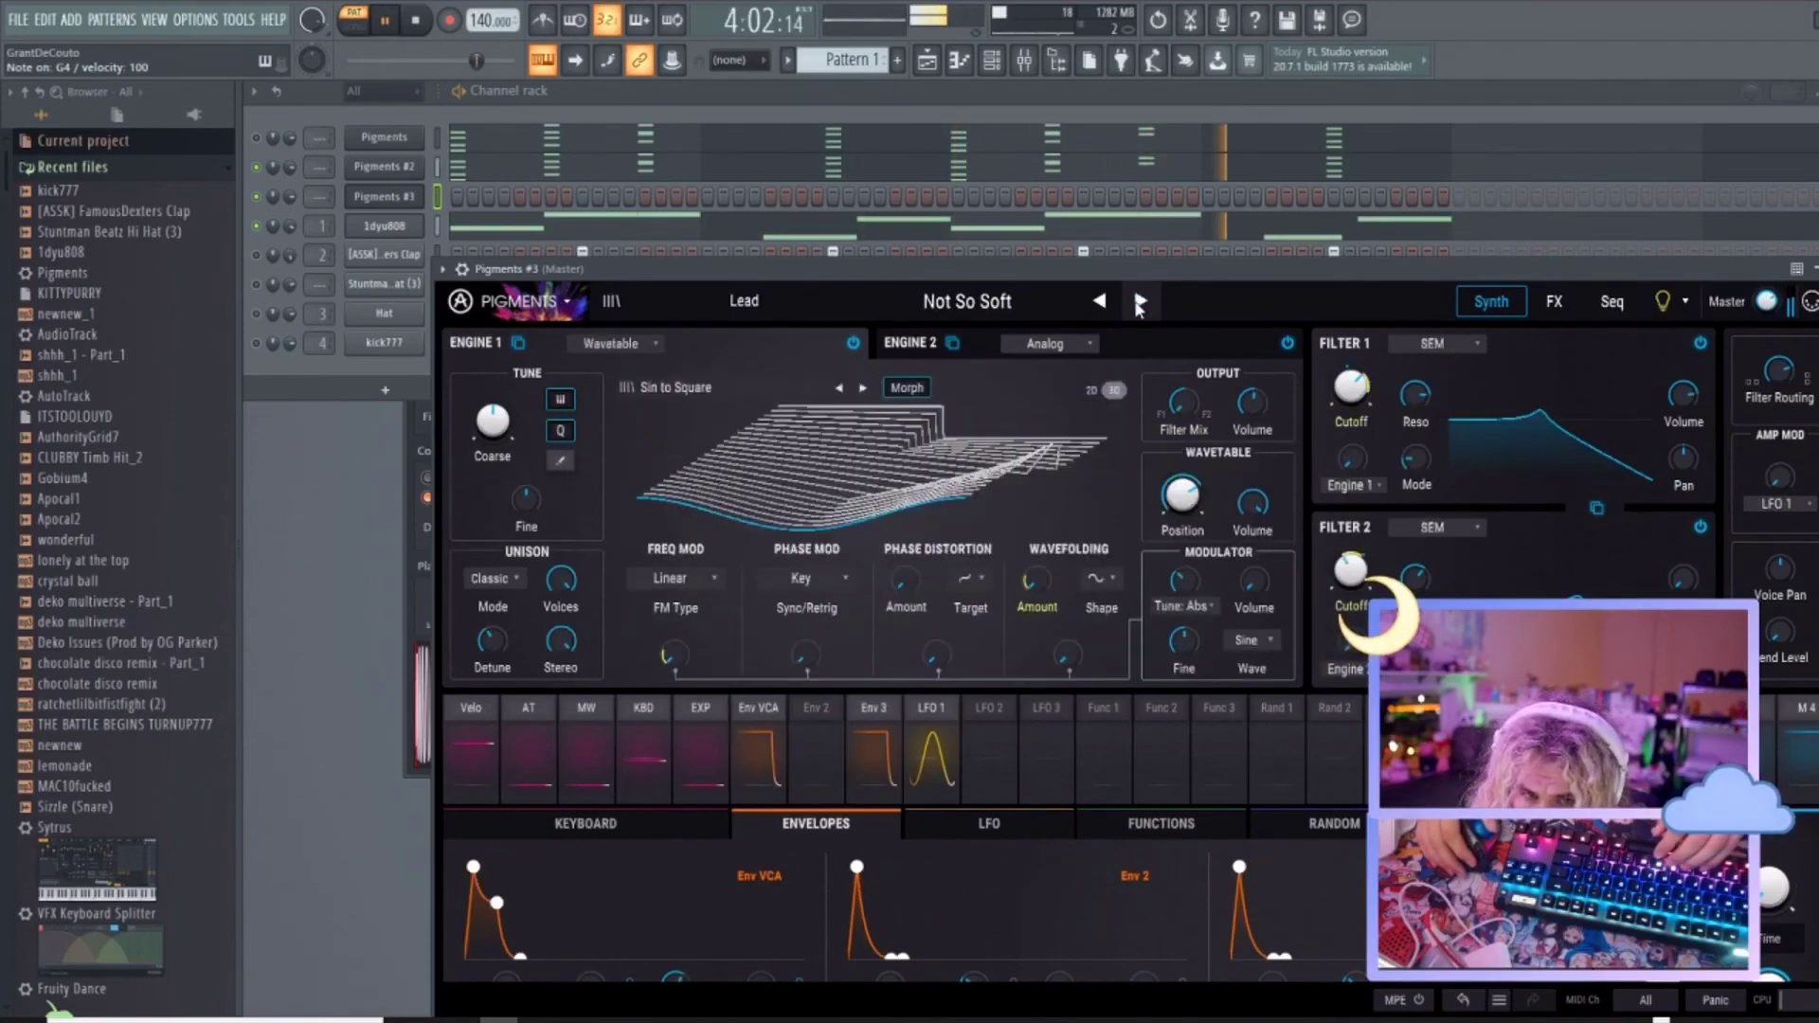
left_click(1050, 306)
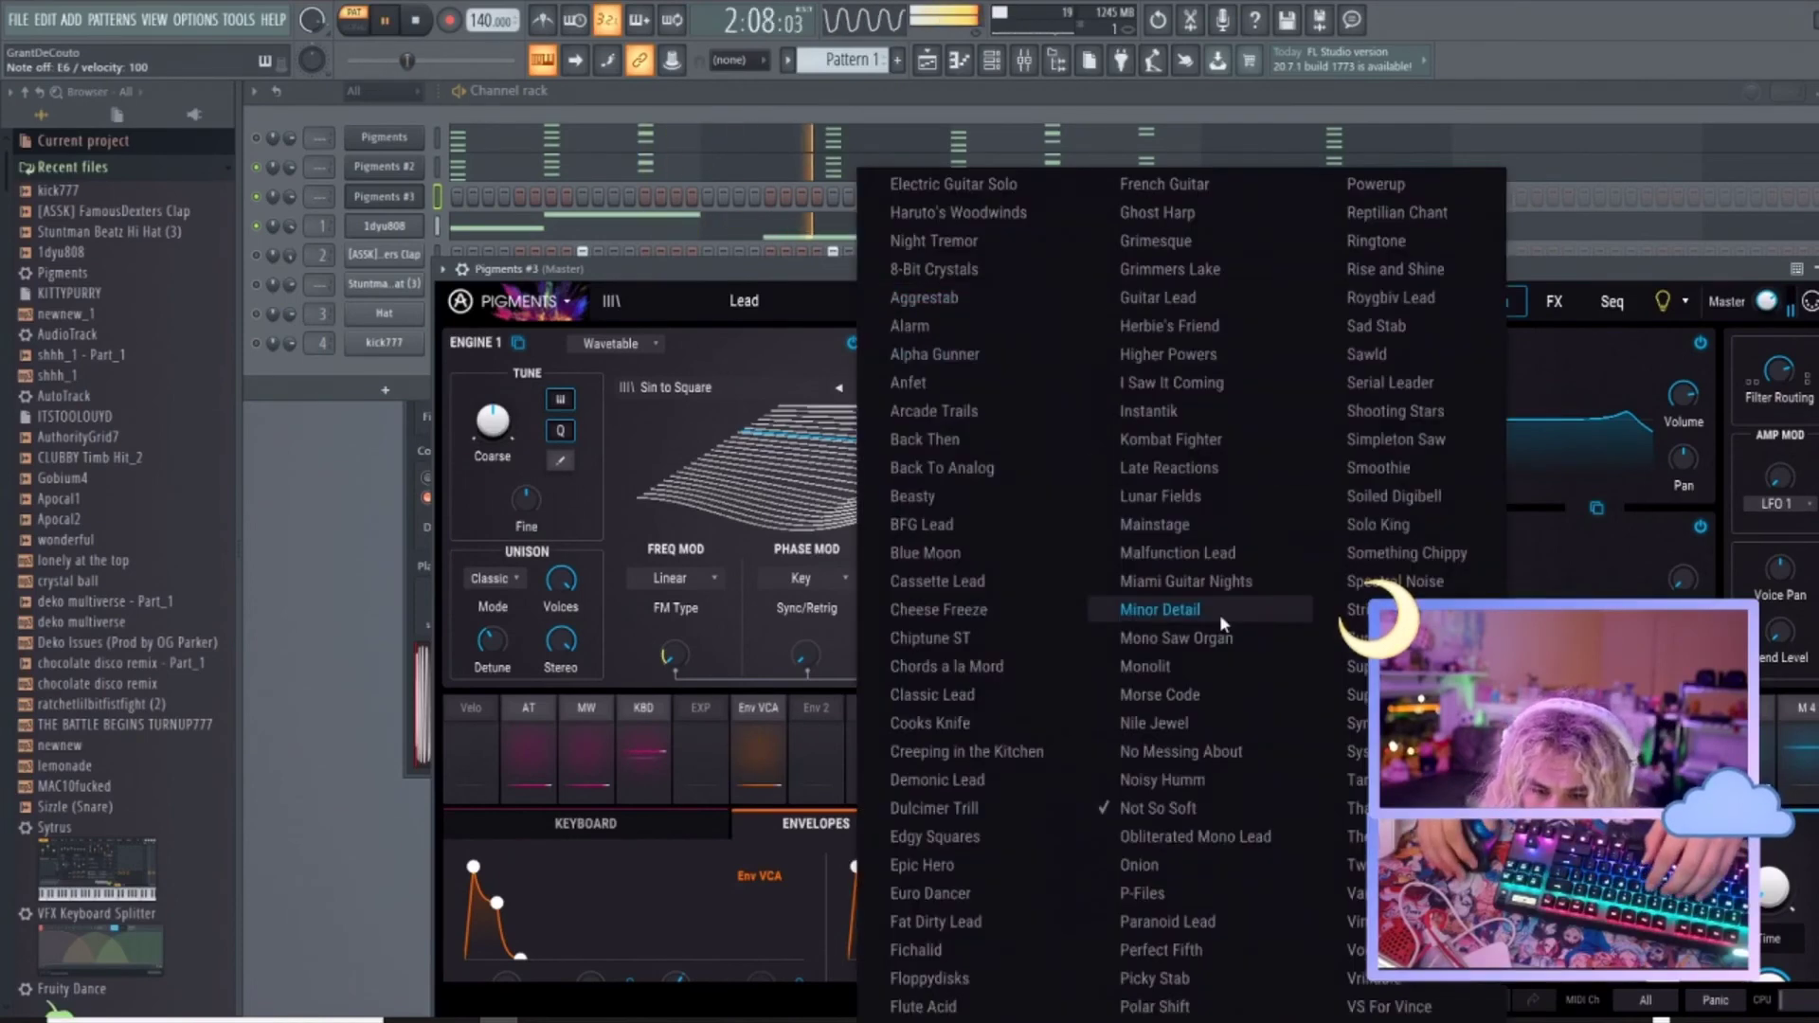
left_click(1341, 950)
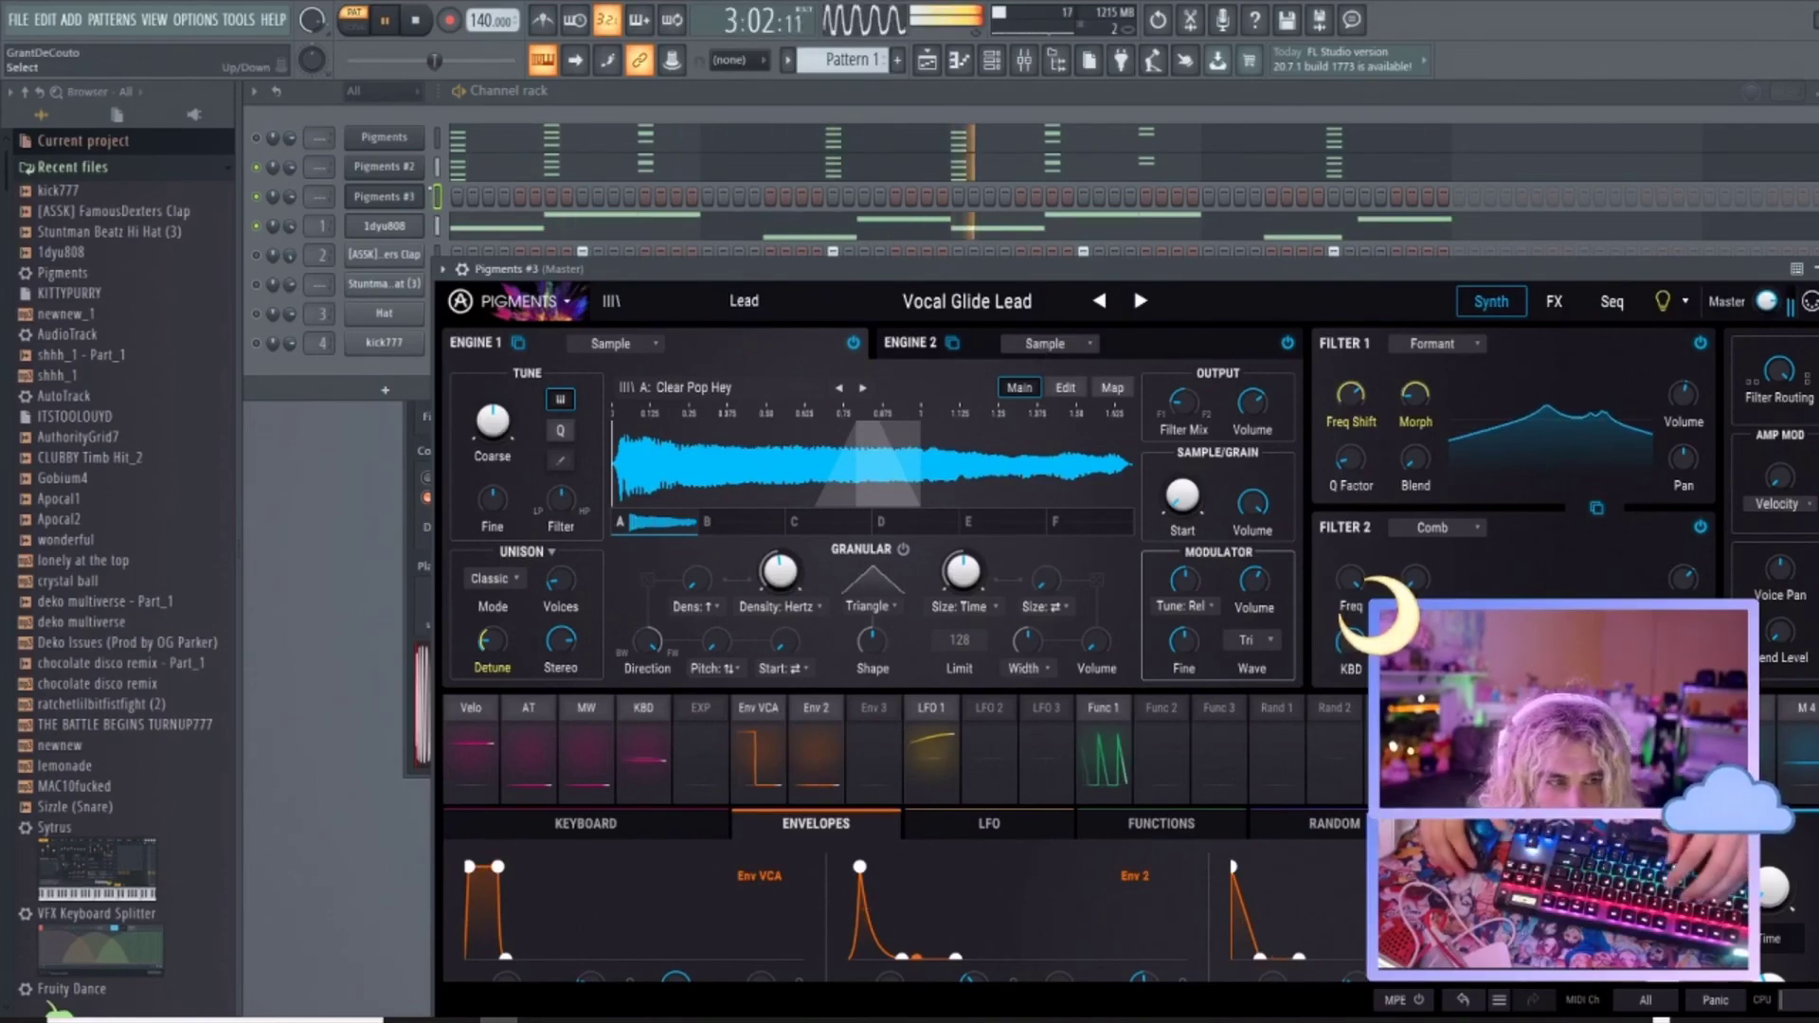
Replace the Pigments #3 channel's instrument with Serum and load the OS_RSP_LEAD - Solo preset from the RETRO SYNTHS lead folder.
right_click(410, 201)
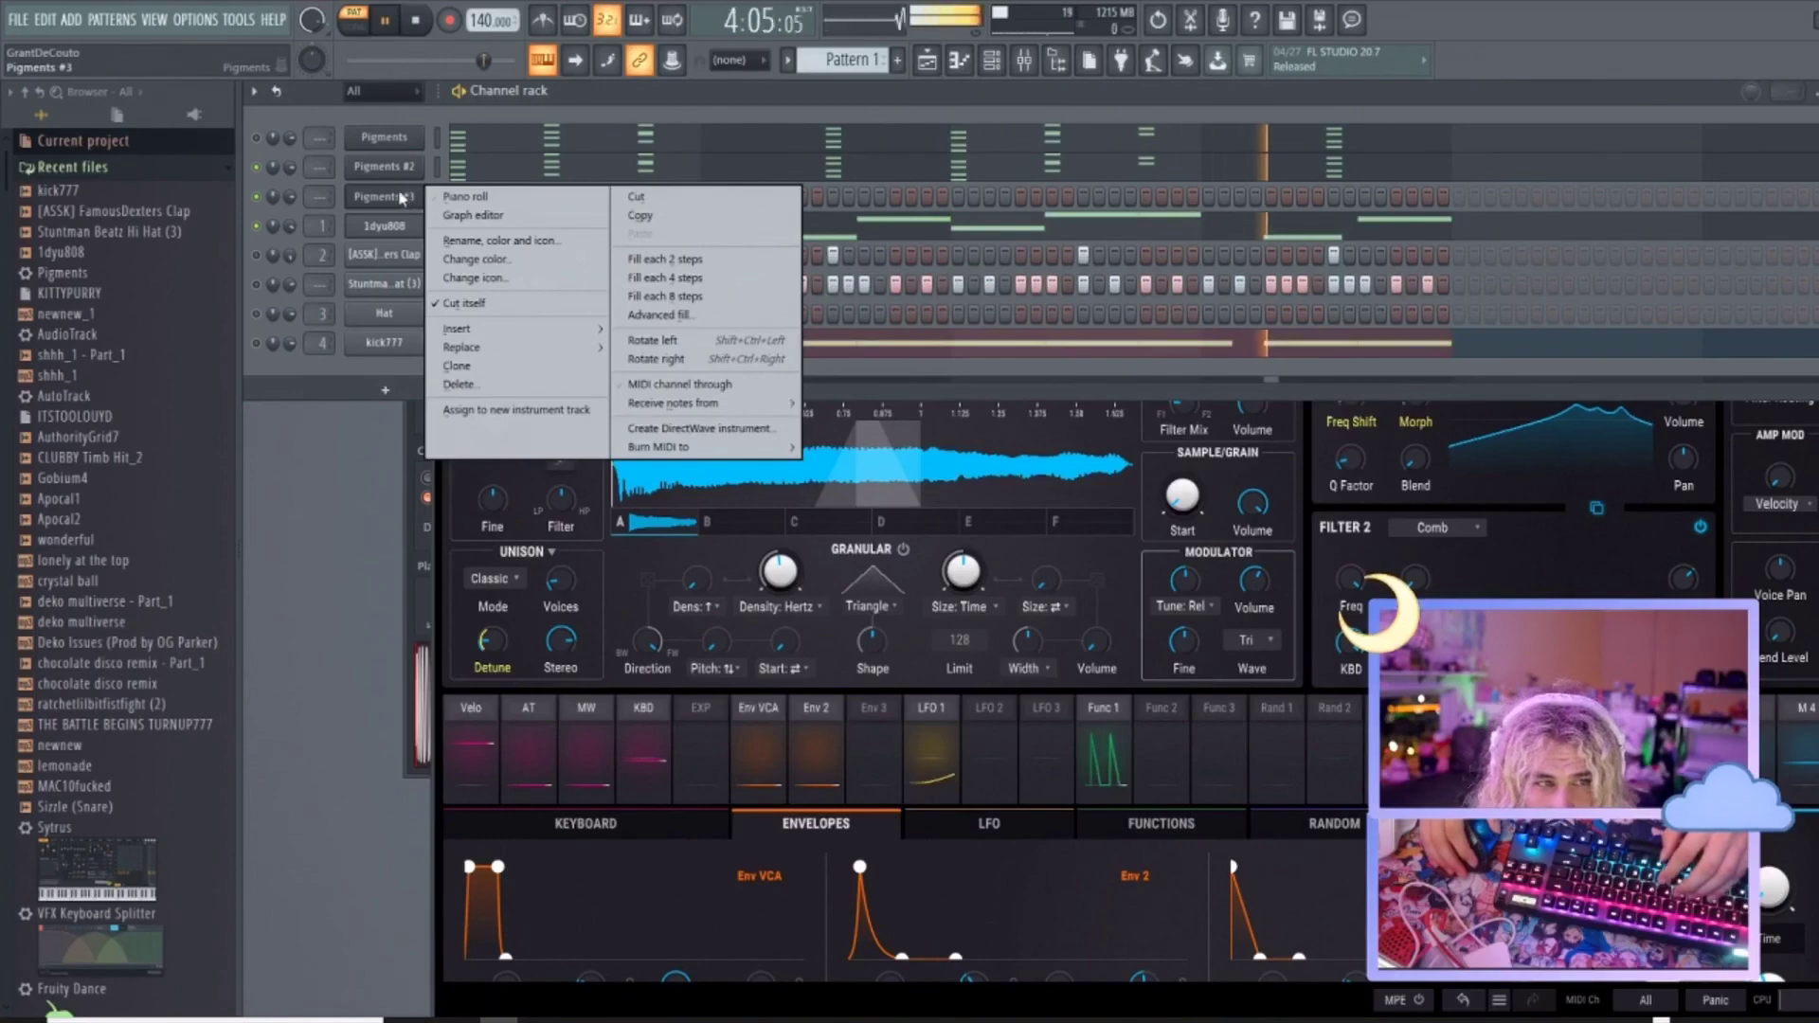
right_click(410, 201)
right_click(410, 201)
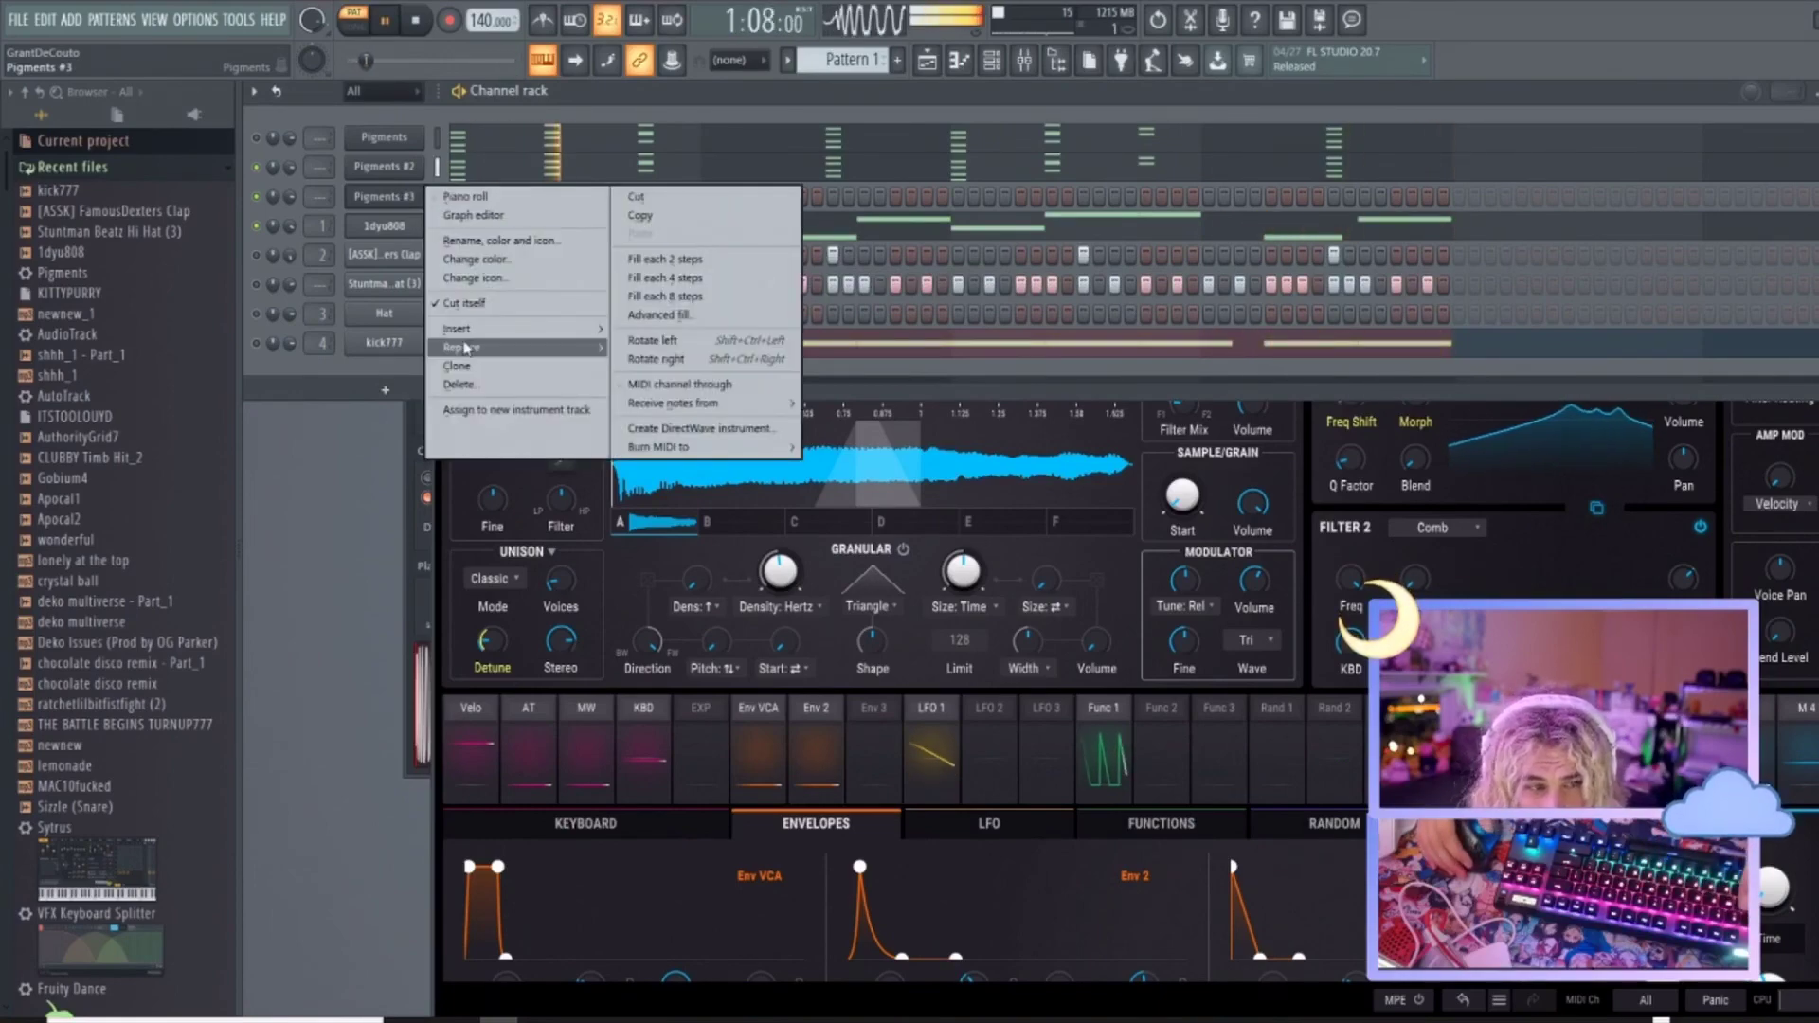
mouse_move(469, 347)
left_click(382, 237)
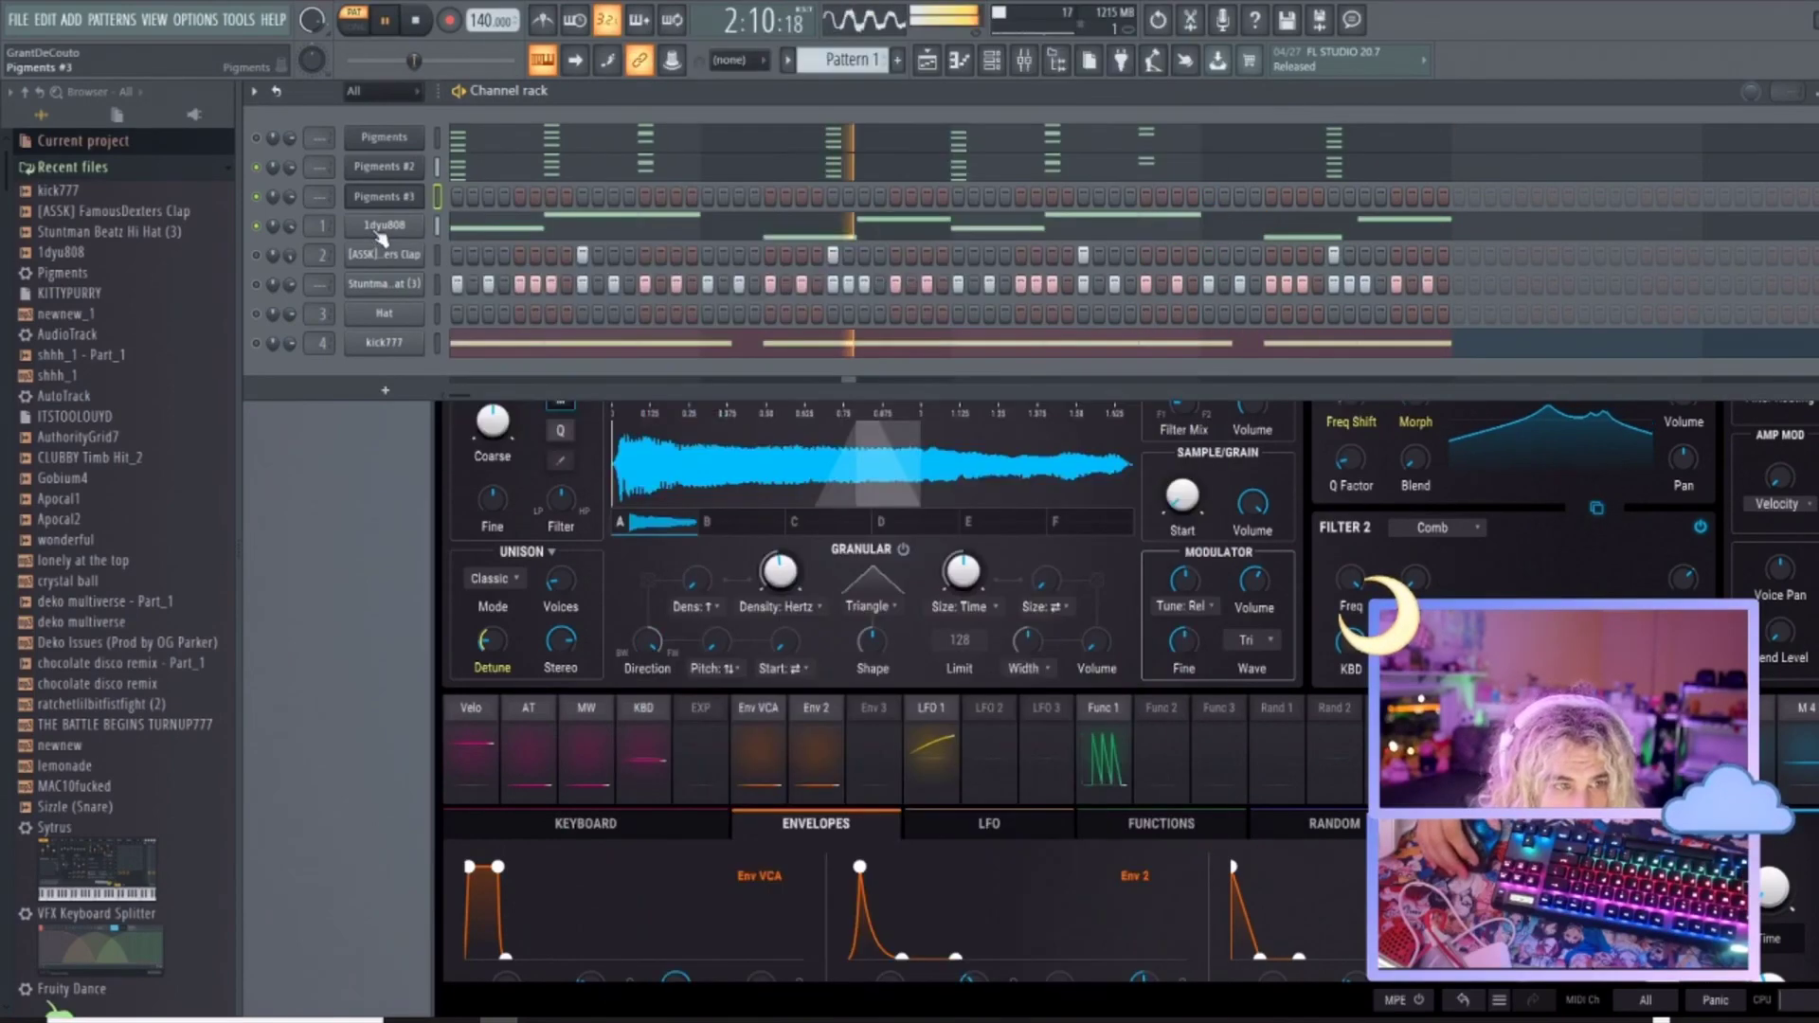
right_click(376, 201)
mouse_move(514, 358)
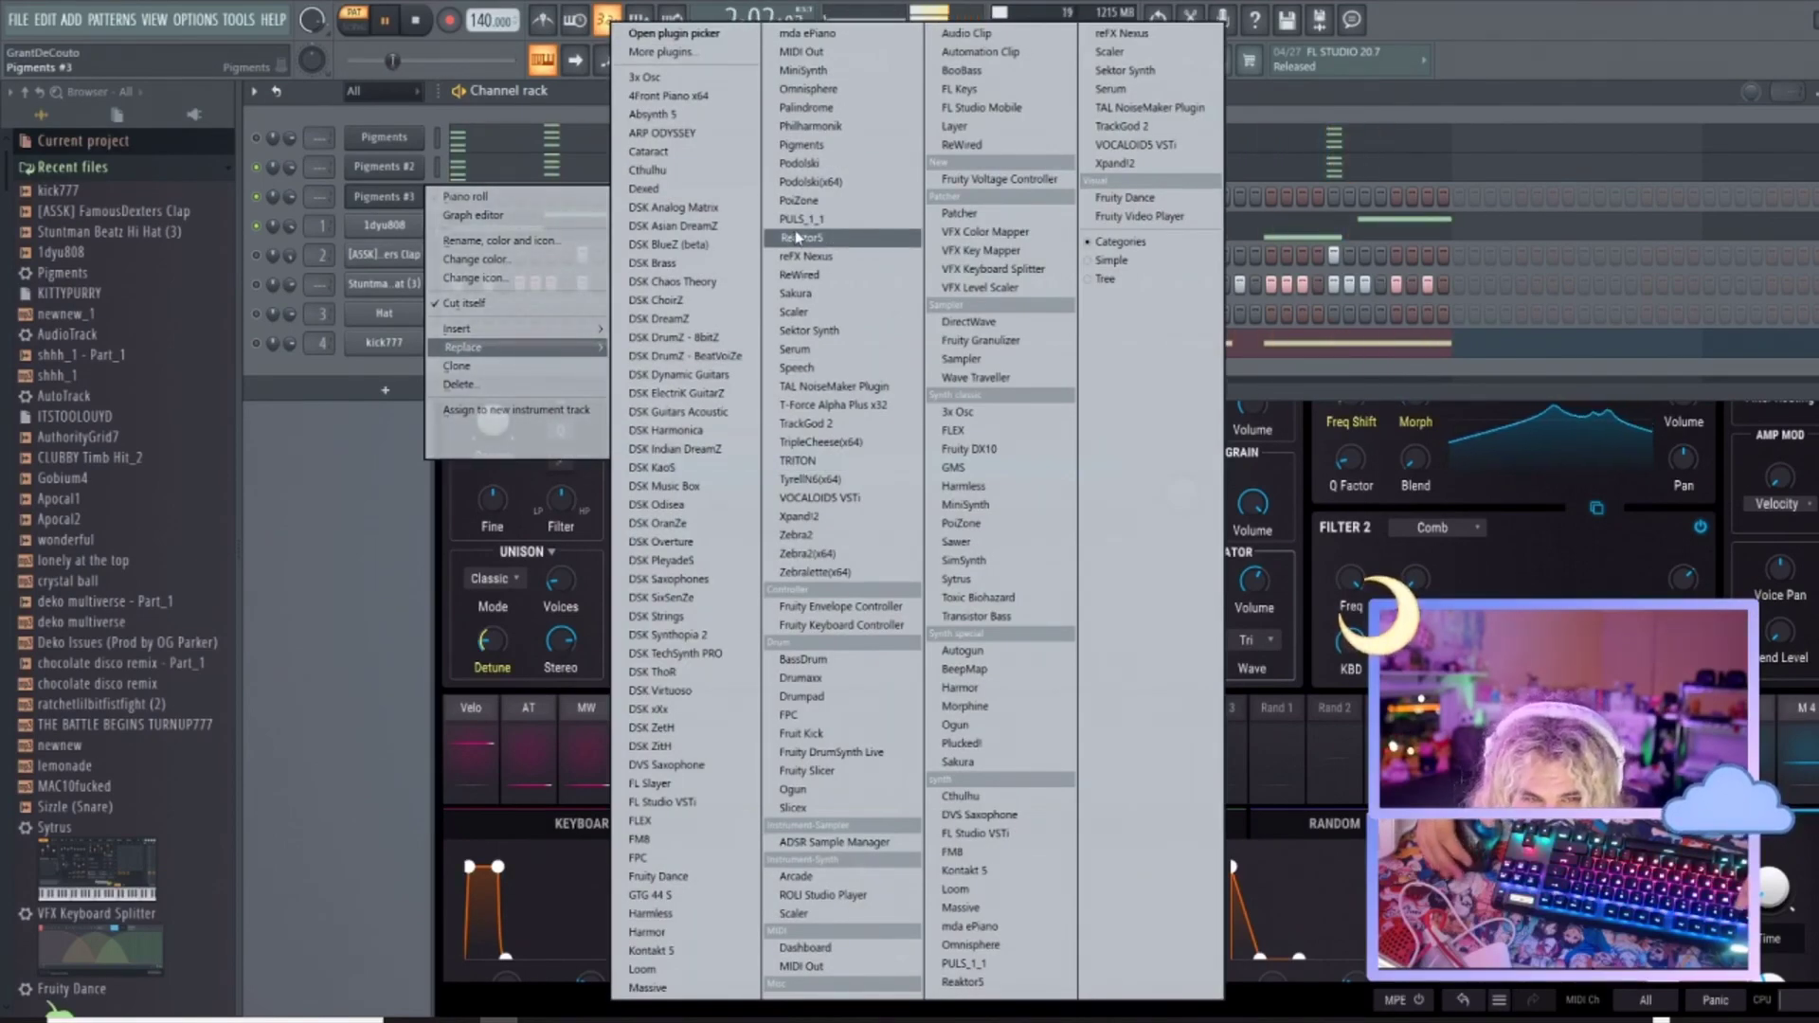
left_click(803, 350)
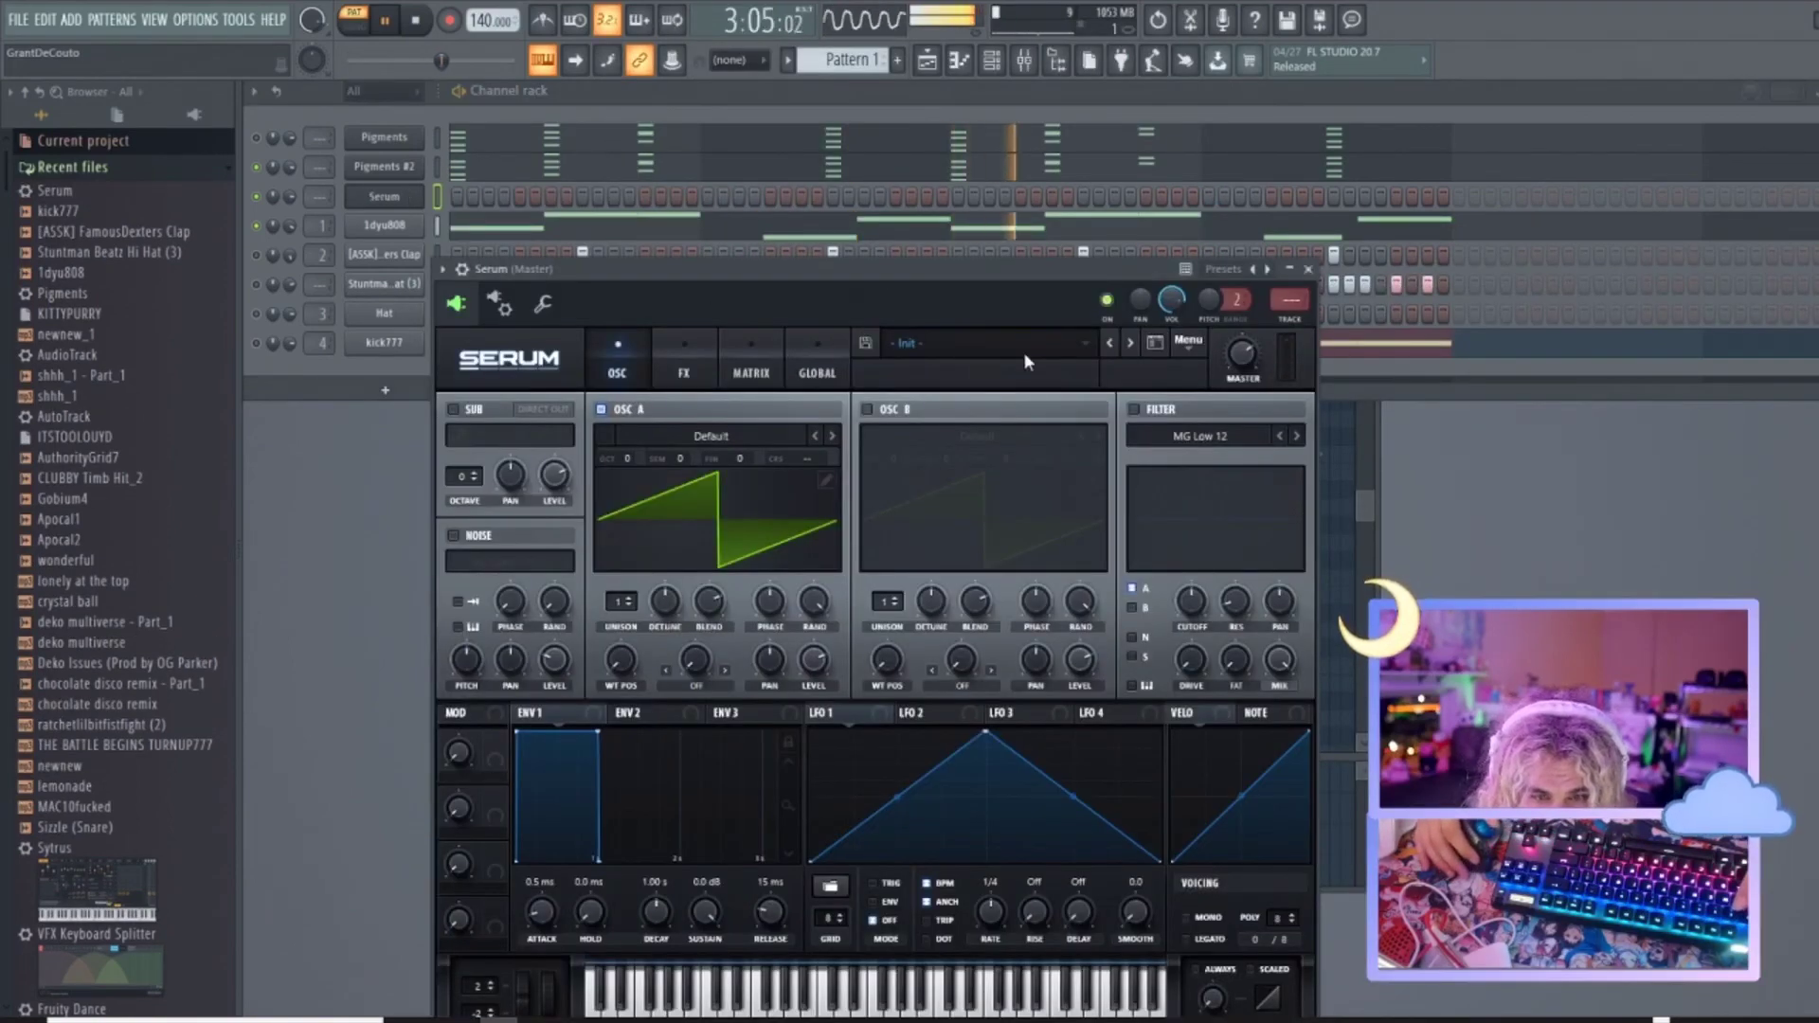
left_click(1025, 357)
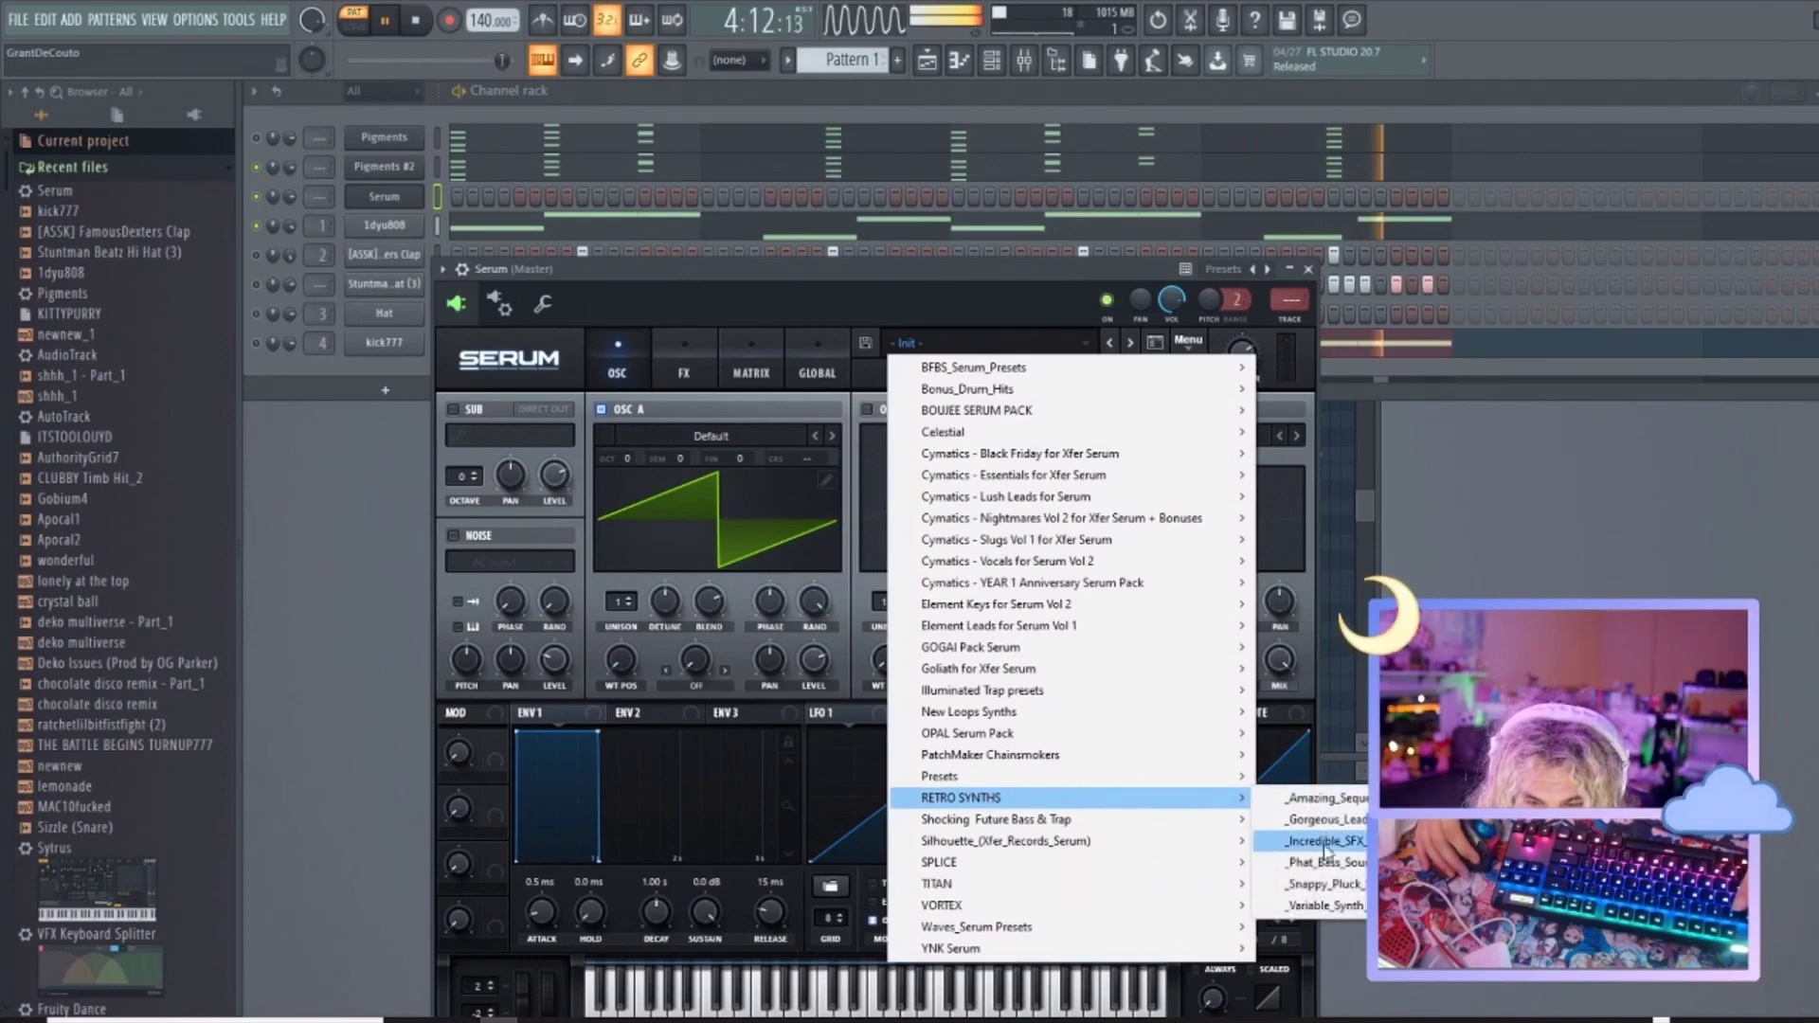
left_click(1307, 824)
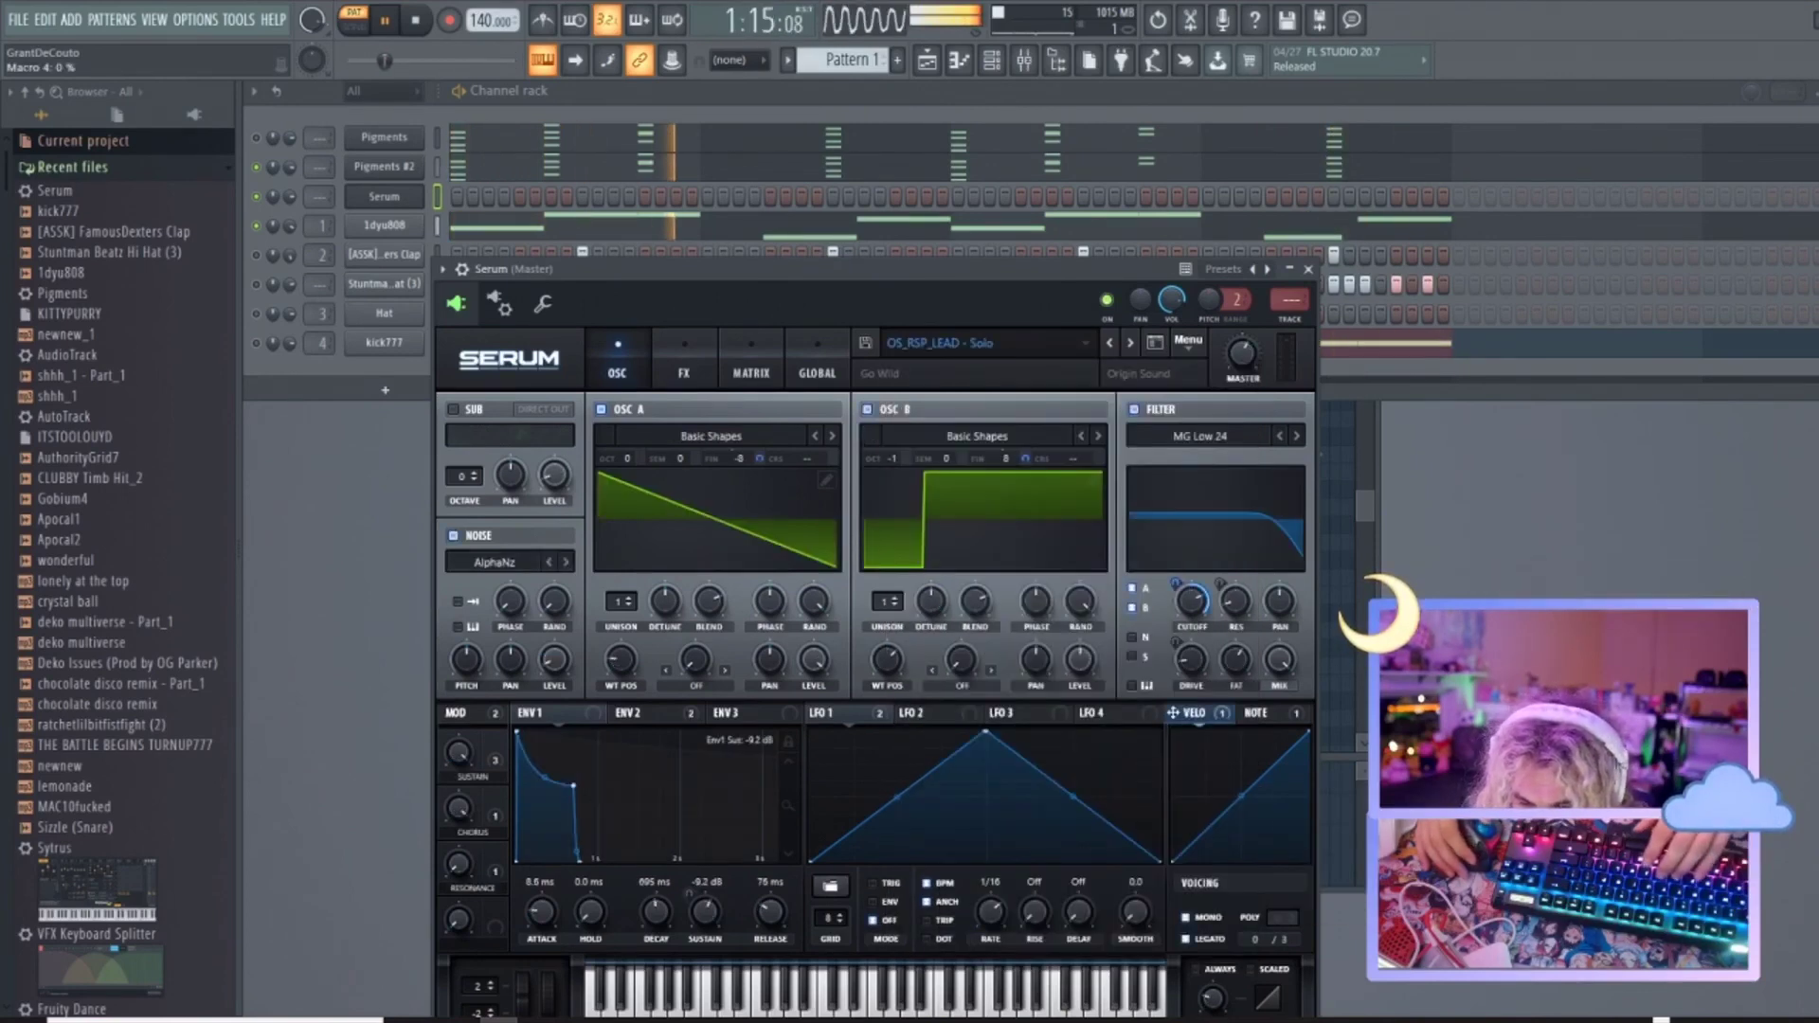